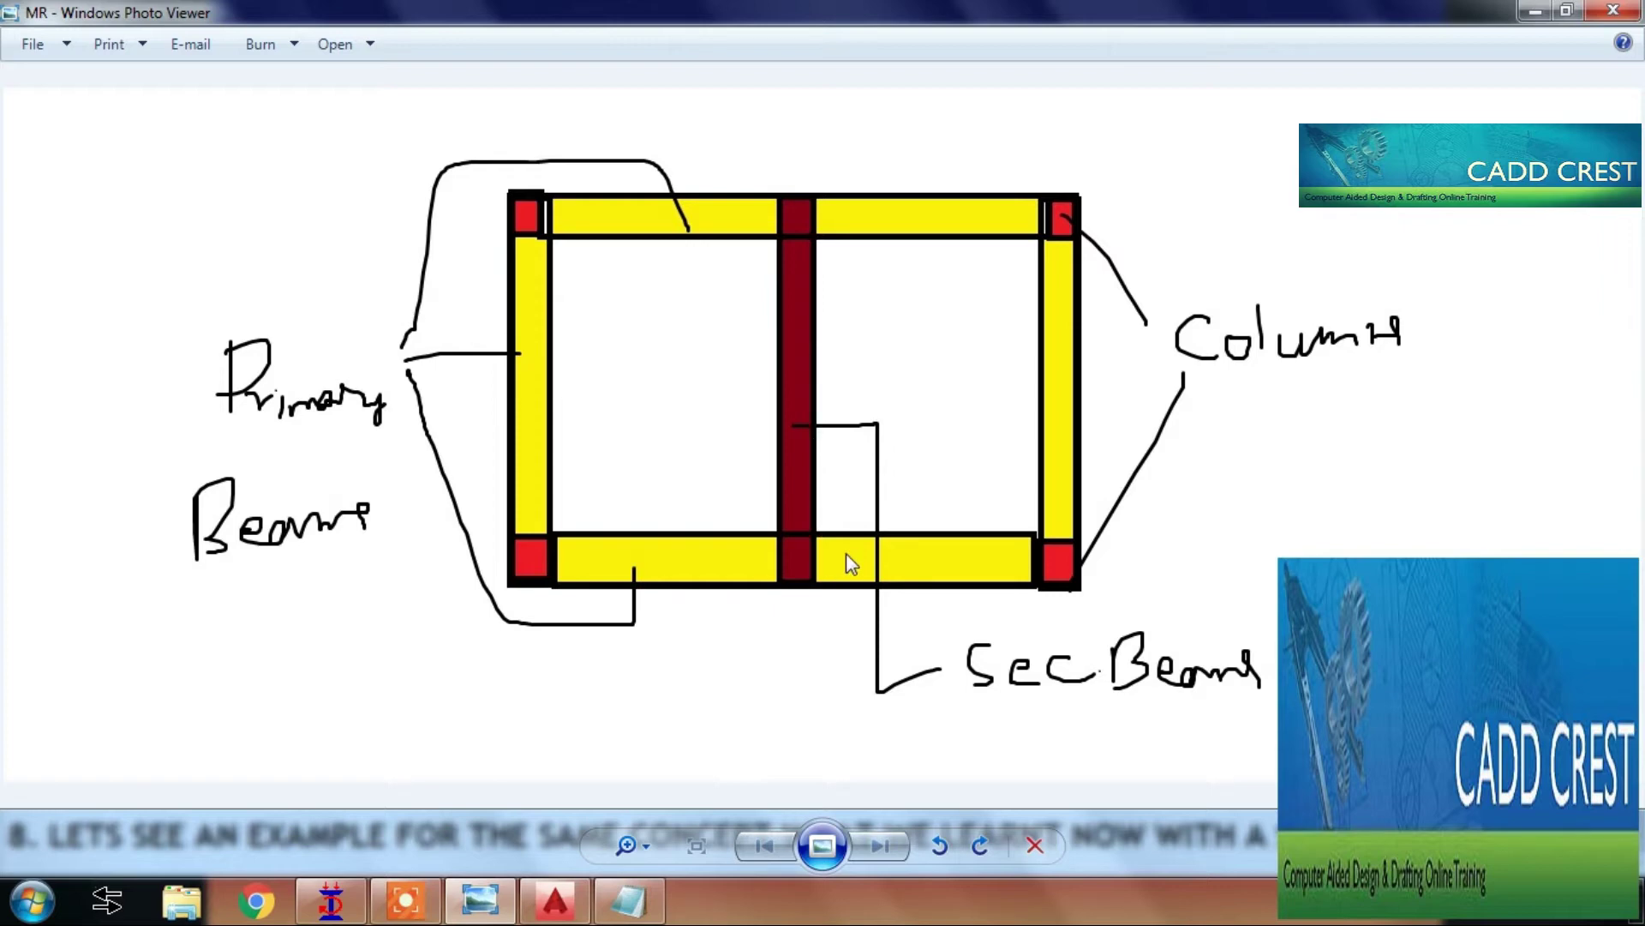
Step: Switch to the AutoCAD floor plan and draw a rectangle along the wall line below the toilet and puja room
{"action": "left_click", "coordinate": [484, 901]}
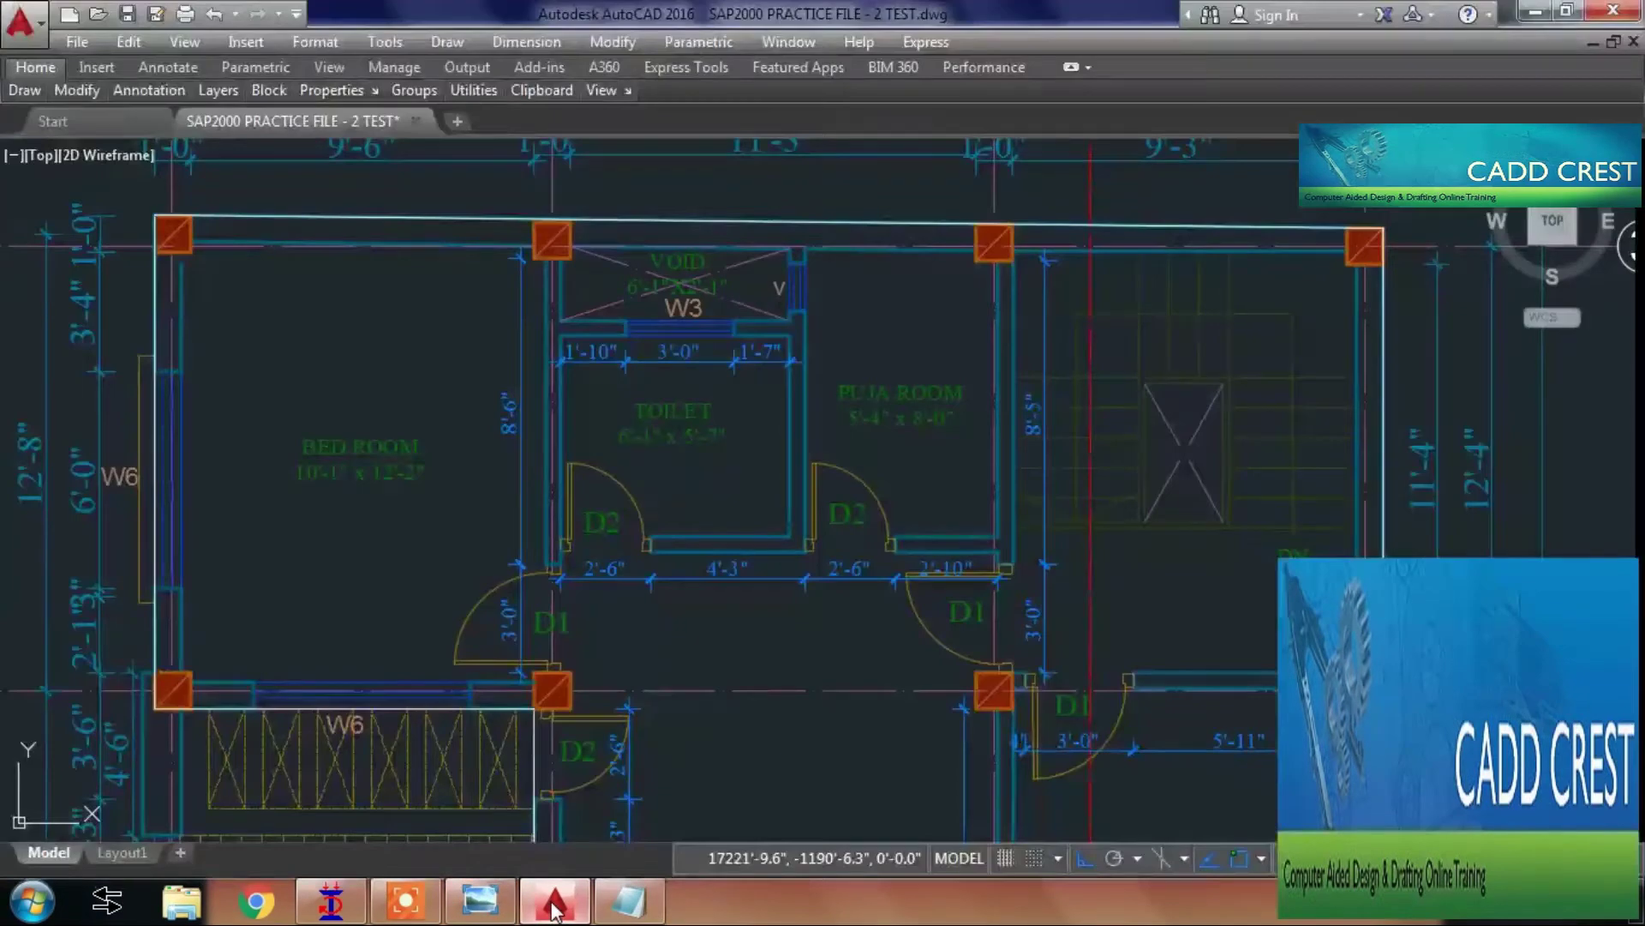
{"action": "left_click", "coordinate": [556, 902]}
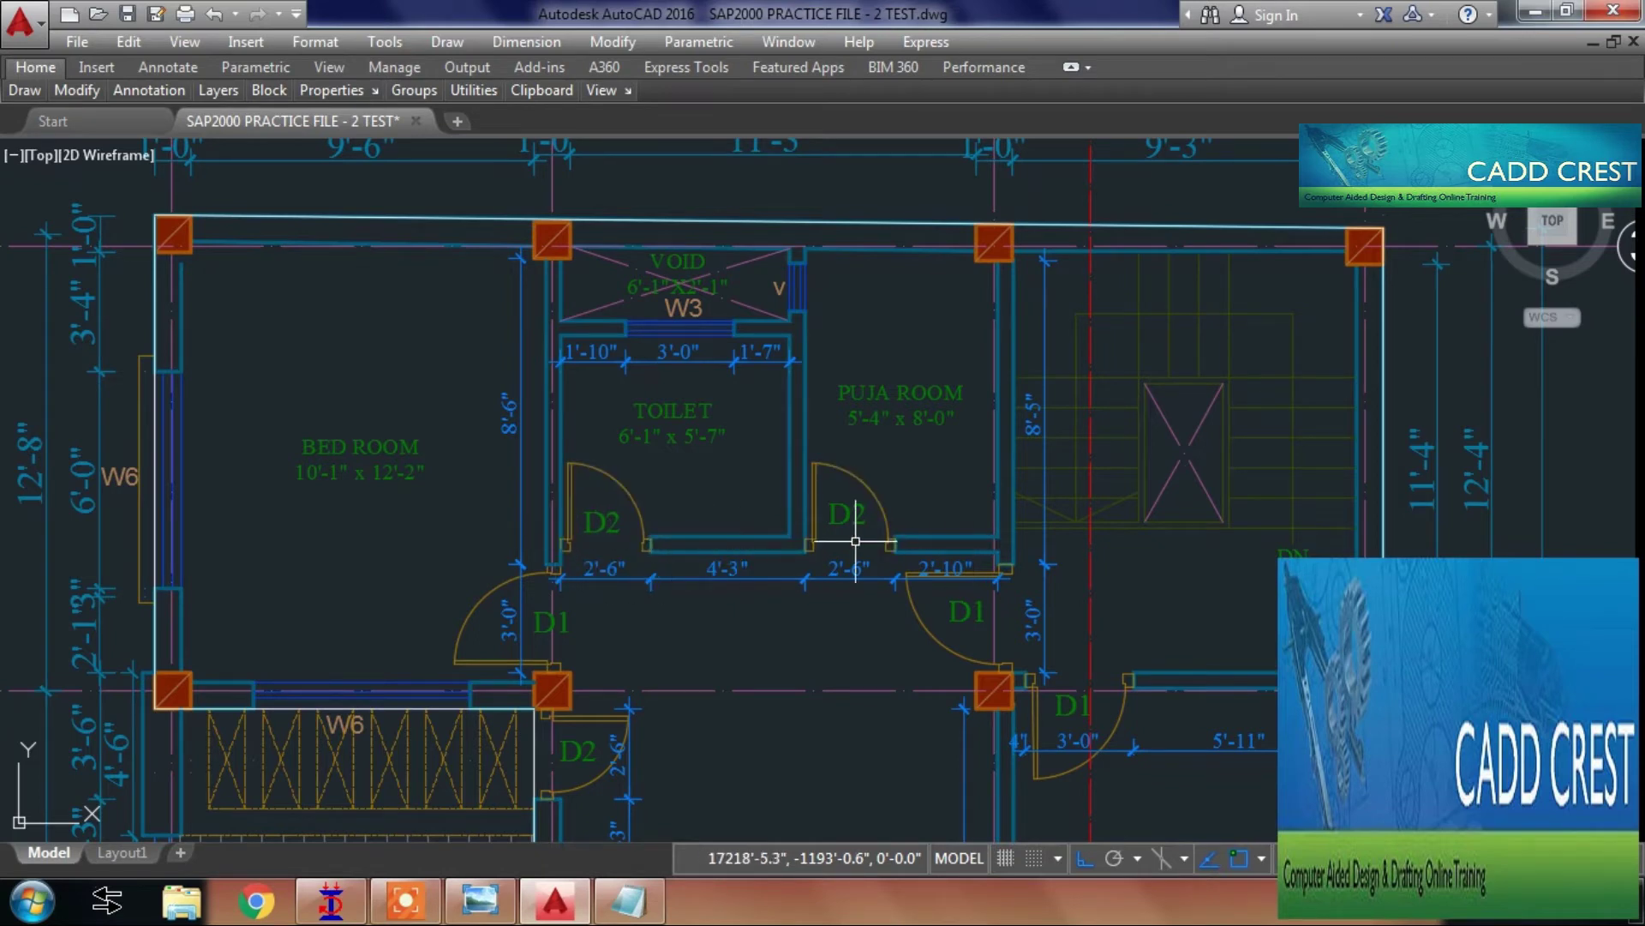
{"action": "mouse_move", "coordinate": [994, 545]}
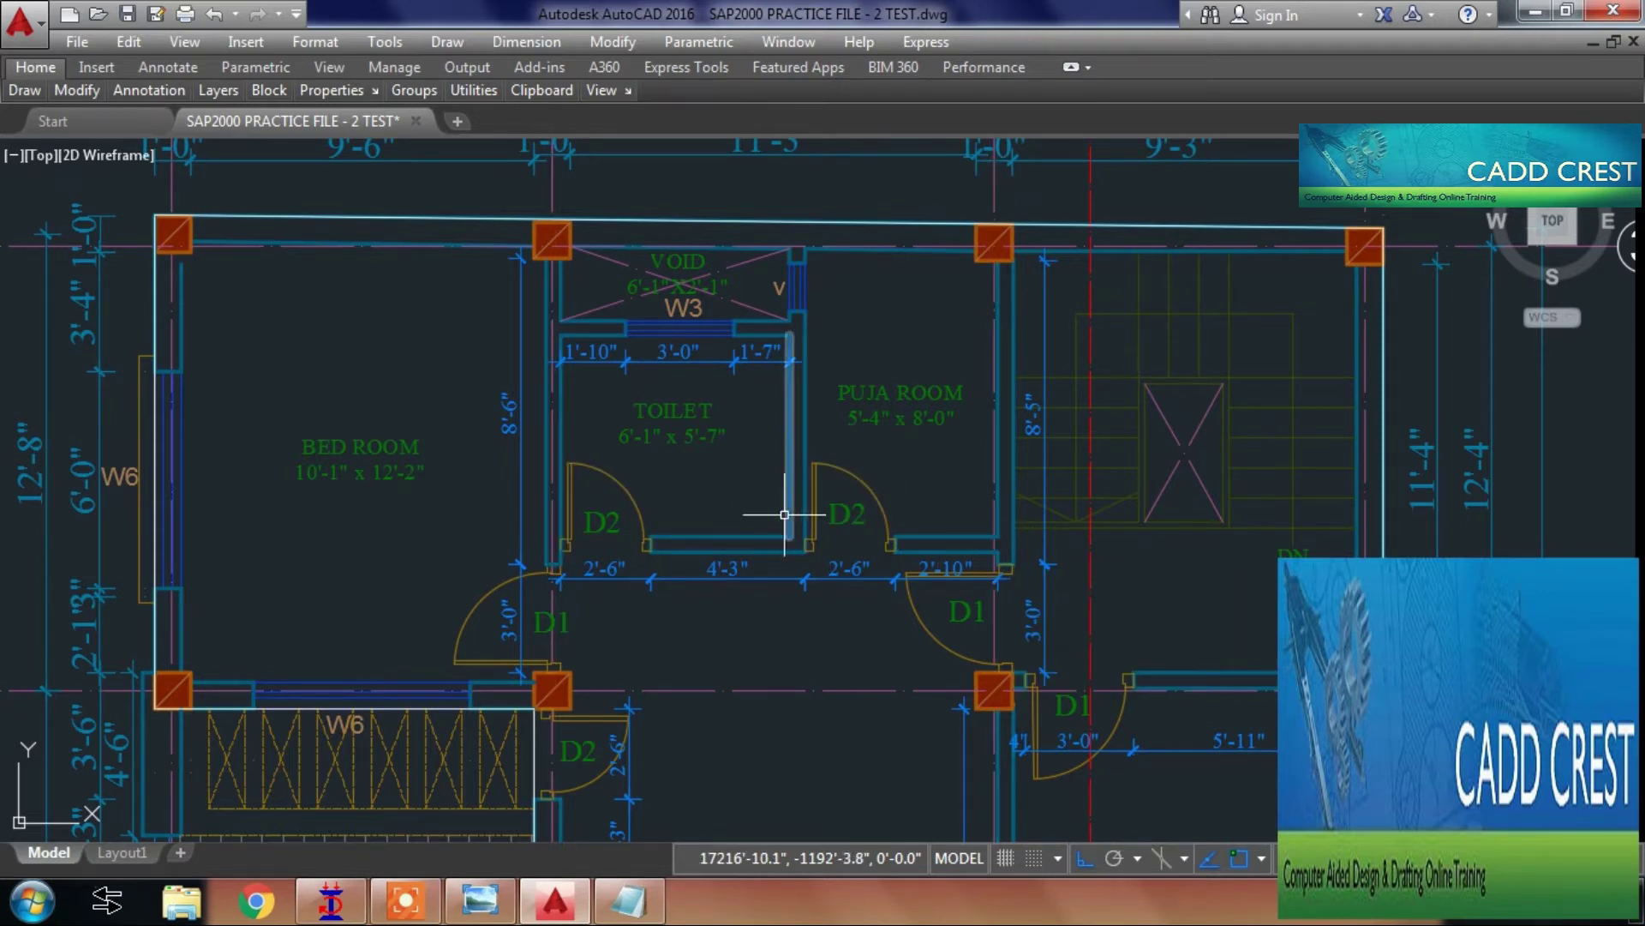
{"action": "type", "text": "rec"}
{"action": "key", "text": "Return"}
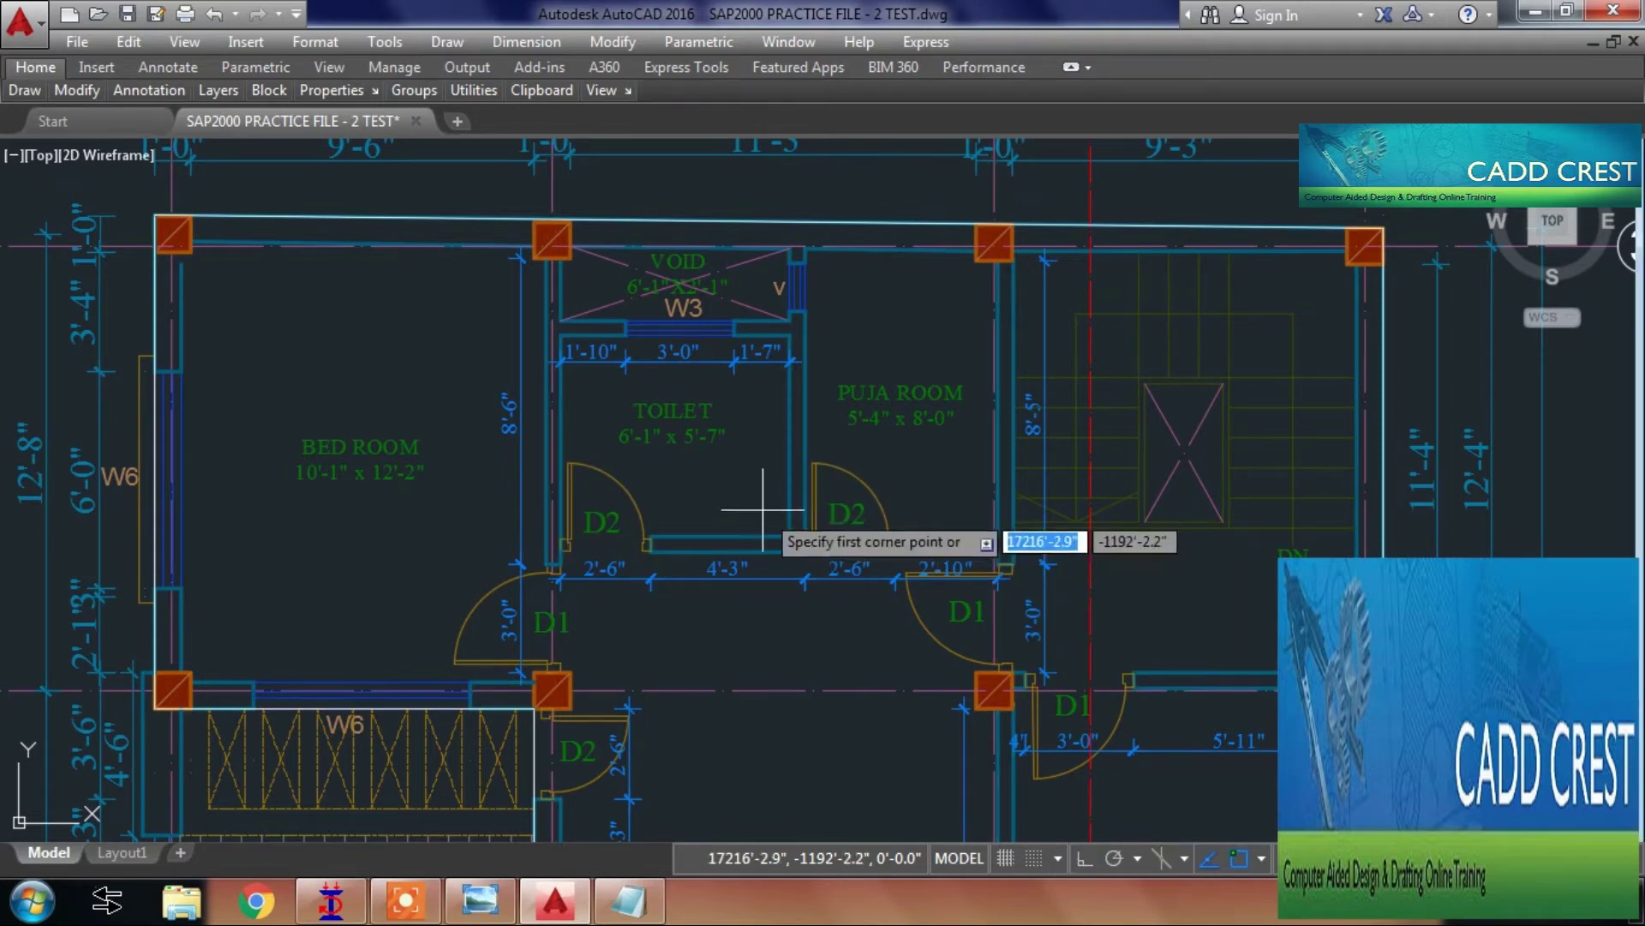
{"action": "left_click", "coordinate": [545, 514]}
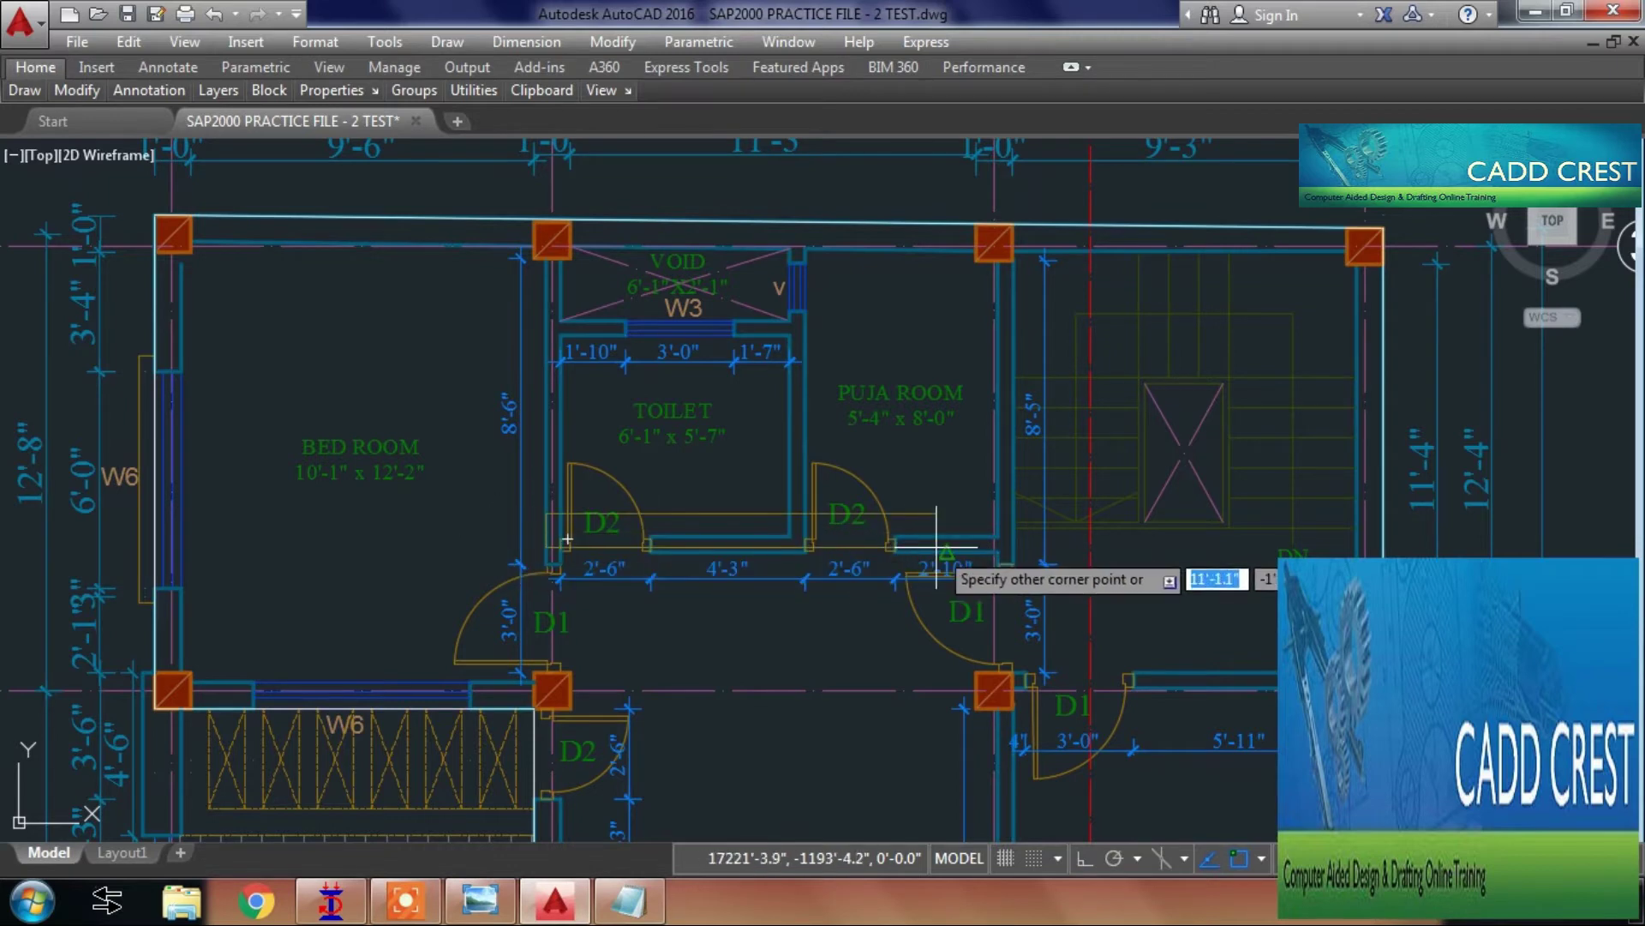
{"action": "left_click", "coordinate": [1012, 551]}
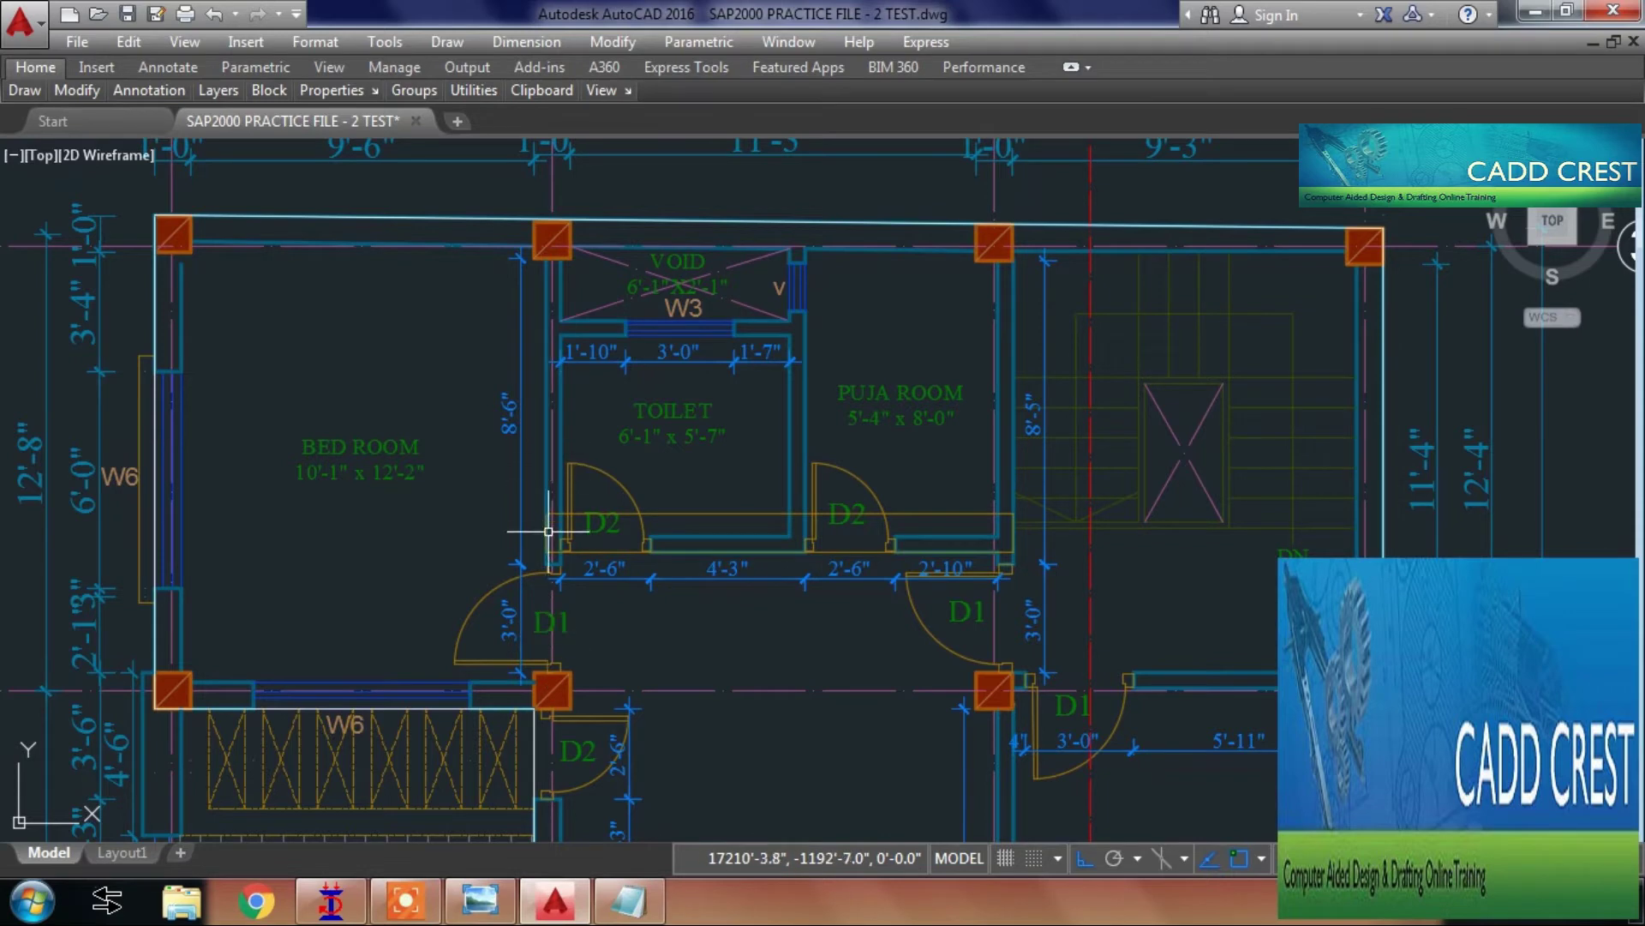
{"action": "left_click", "coordinate": [668, 514]}
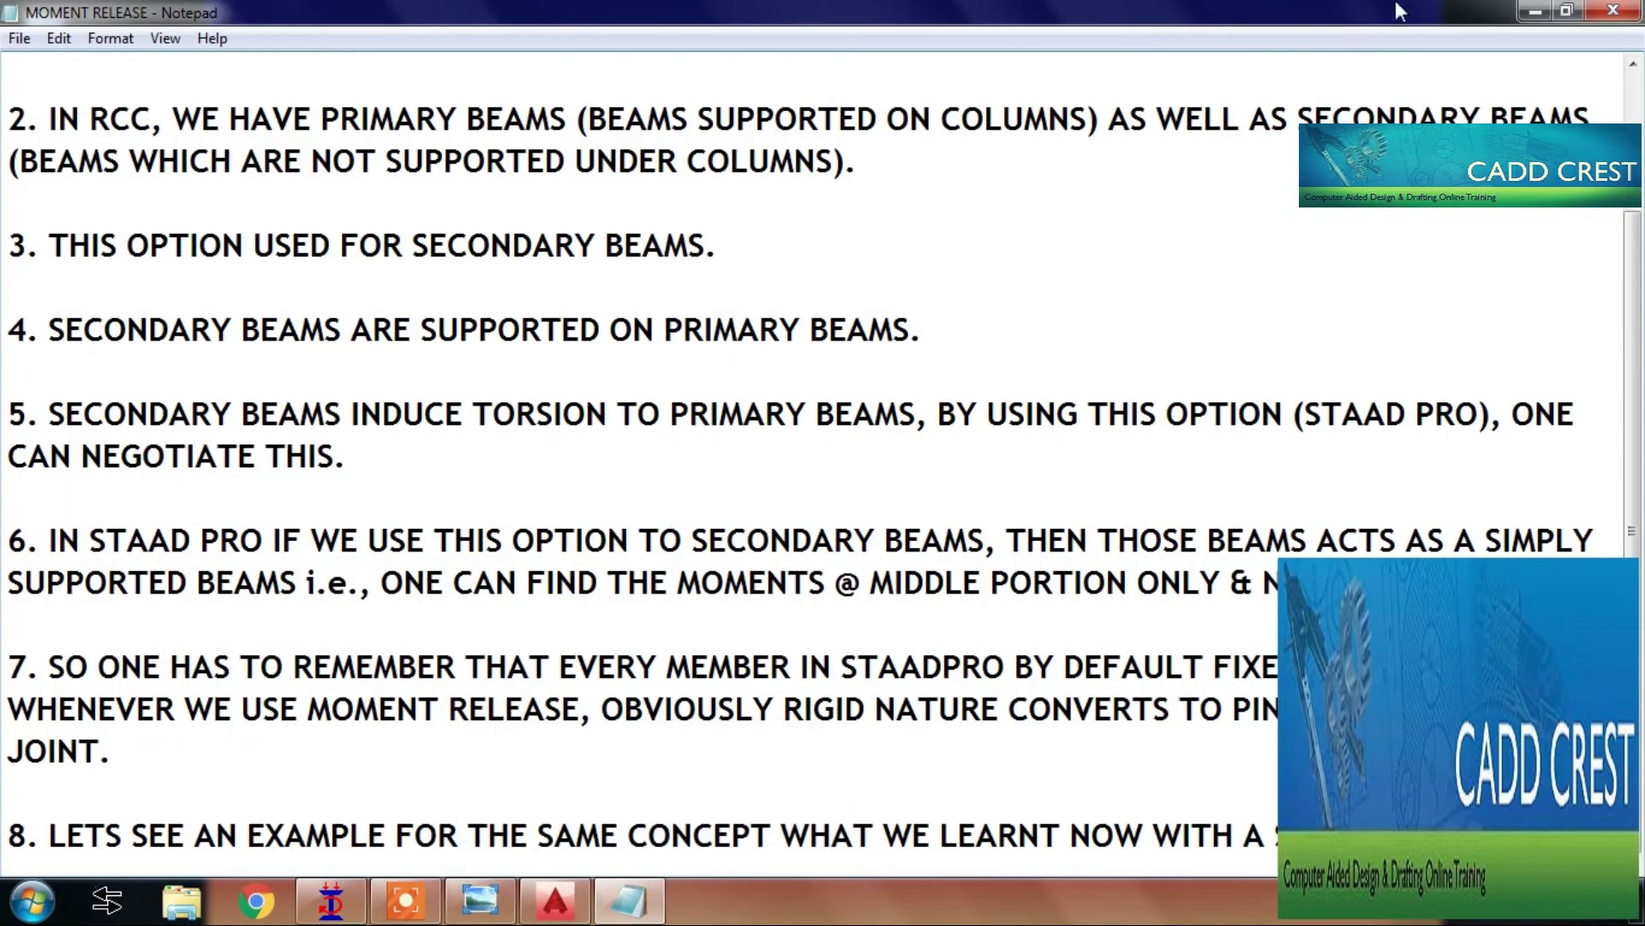
Step: Switch to STAAD.Pro and open the recent file moment release - 1
{"action": "left_click", "coordinate": [1533, 13]}
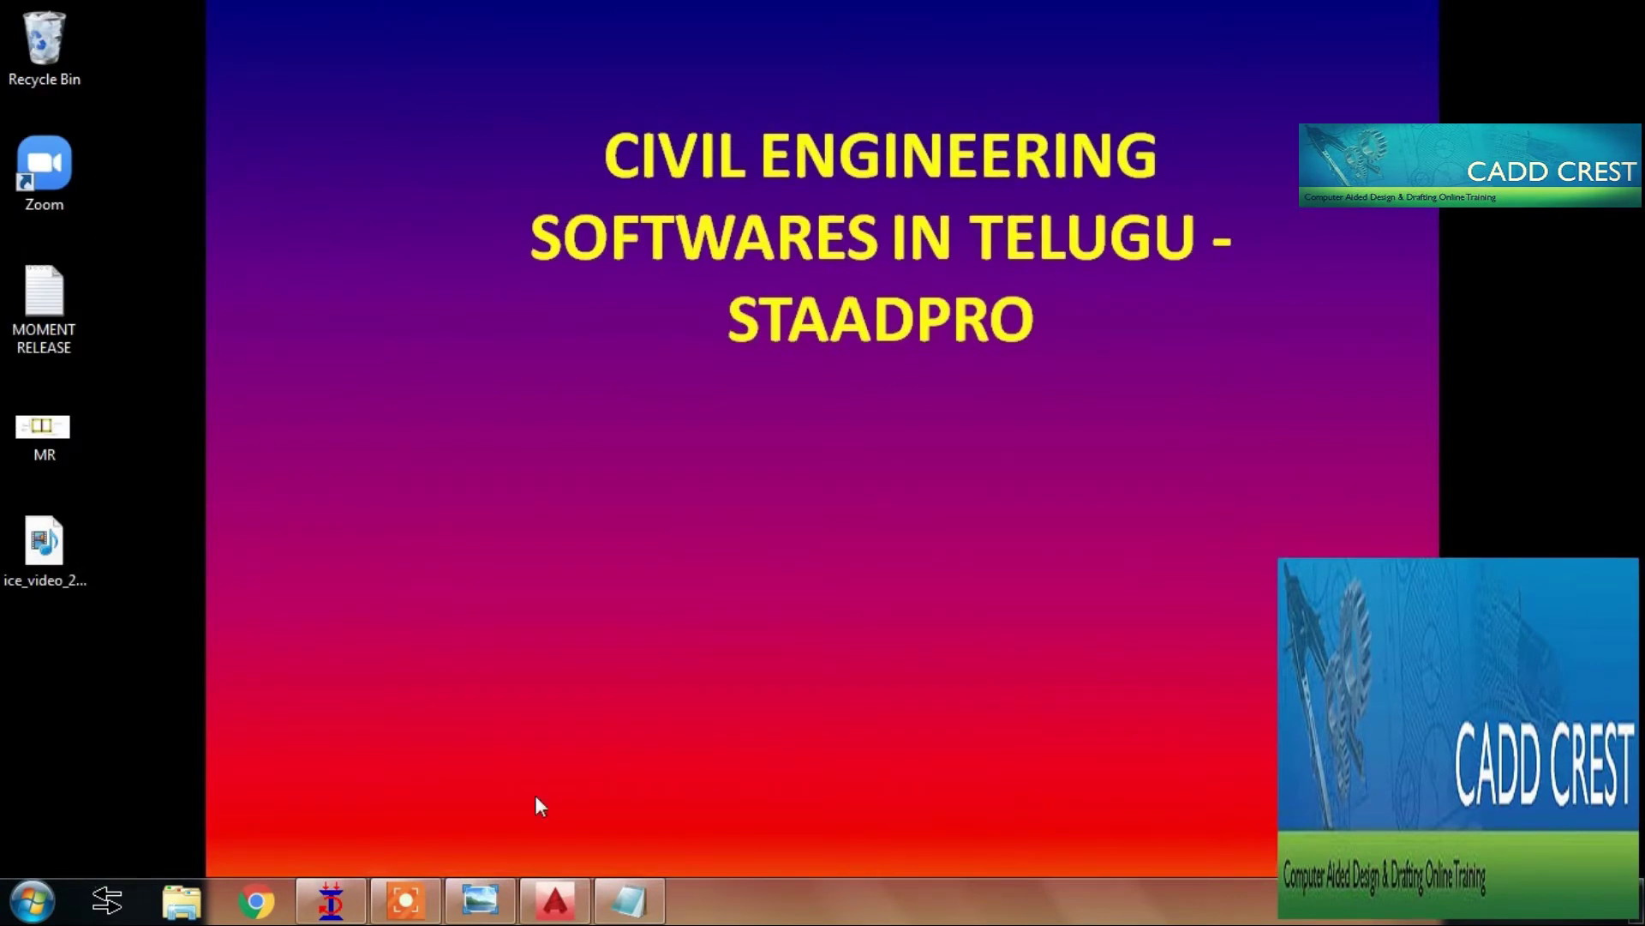
{"action": "left_click", "coordinate": [349, 914]}
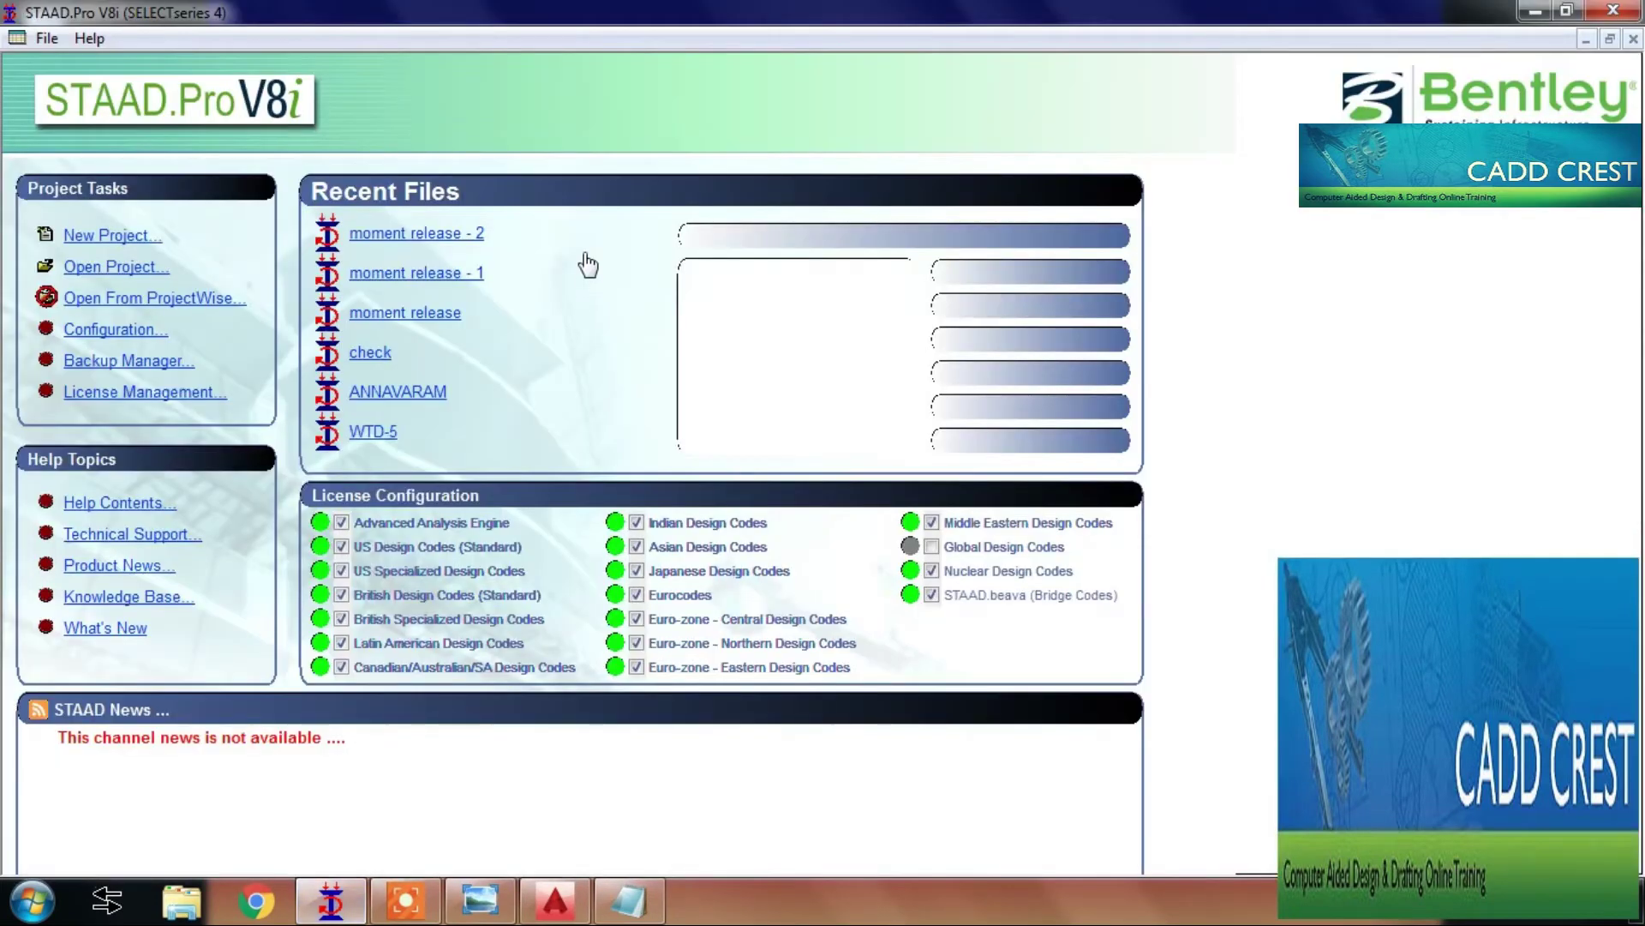
{"action": "left_click", "coordinate": [418, 274]}
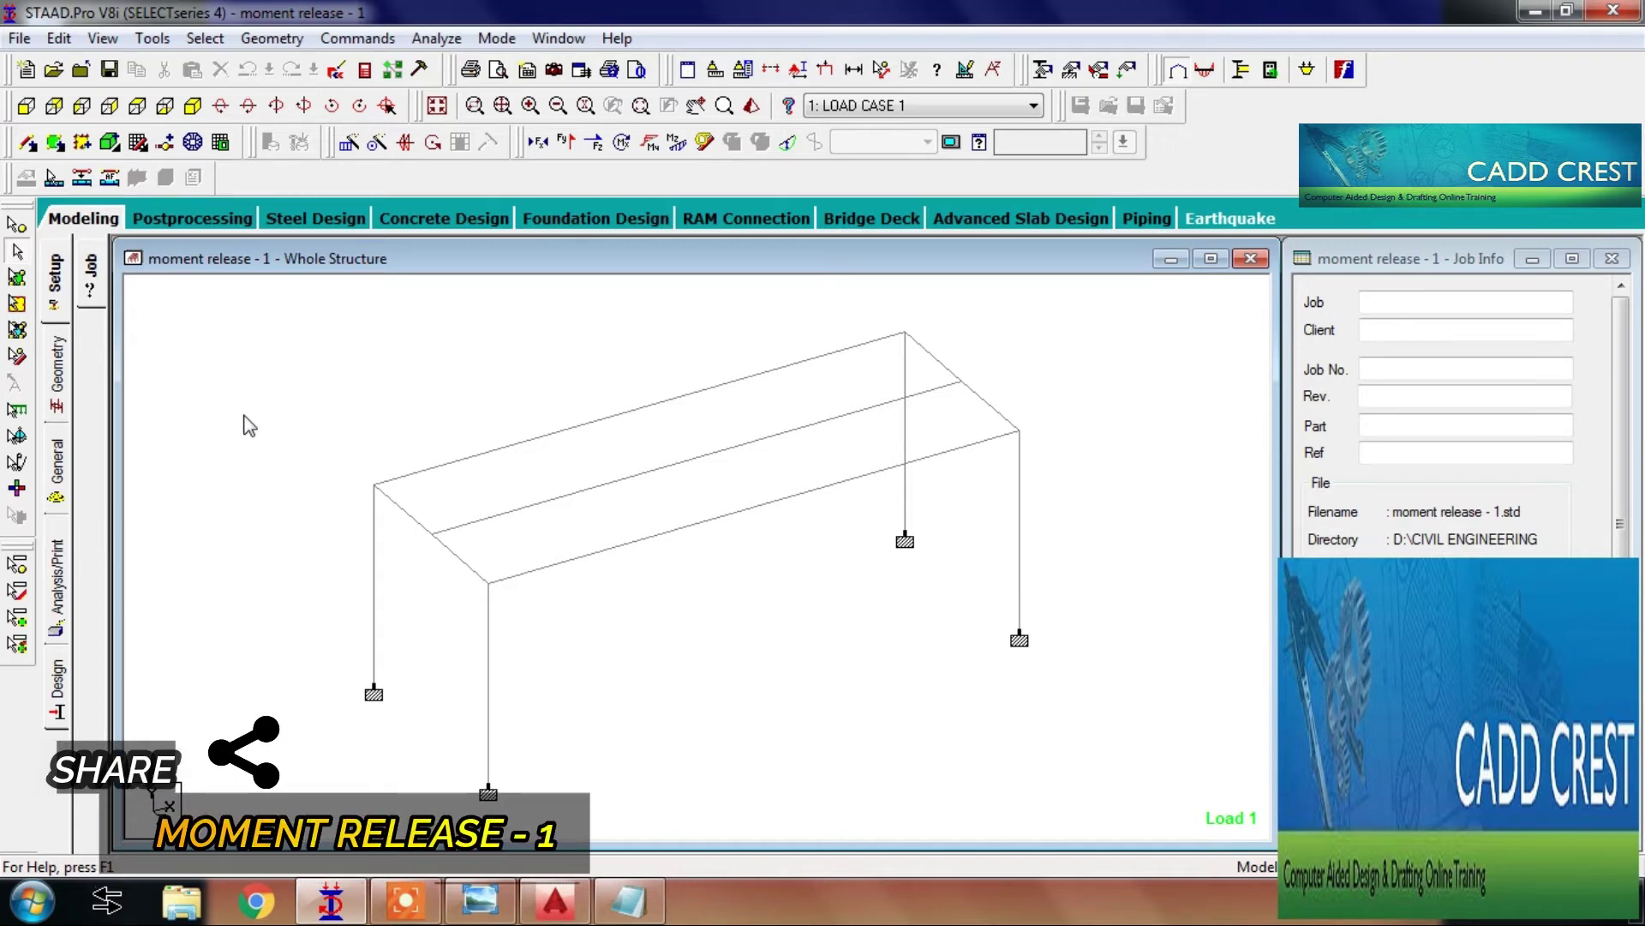
Step: Review the beam release specification options, trying MZ and the End location, without adding a specification
{"action": "left_click", "coordinate": [59, 474]}
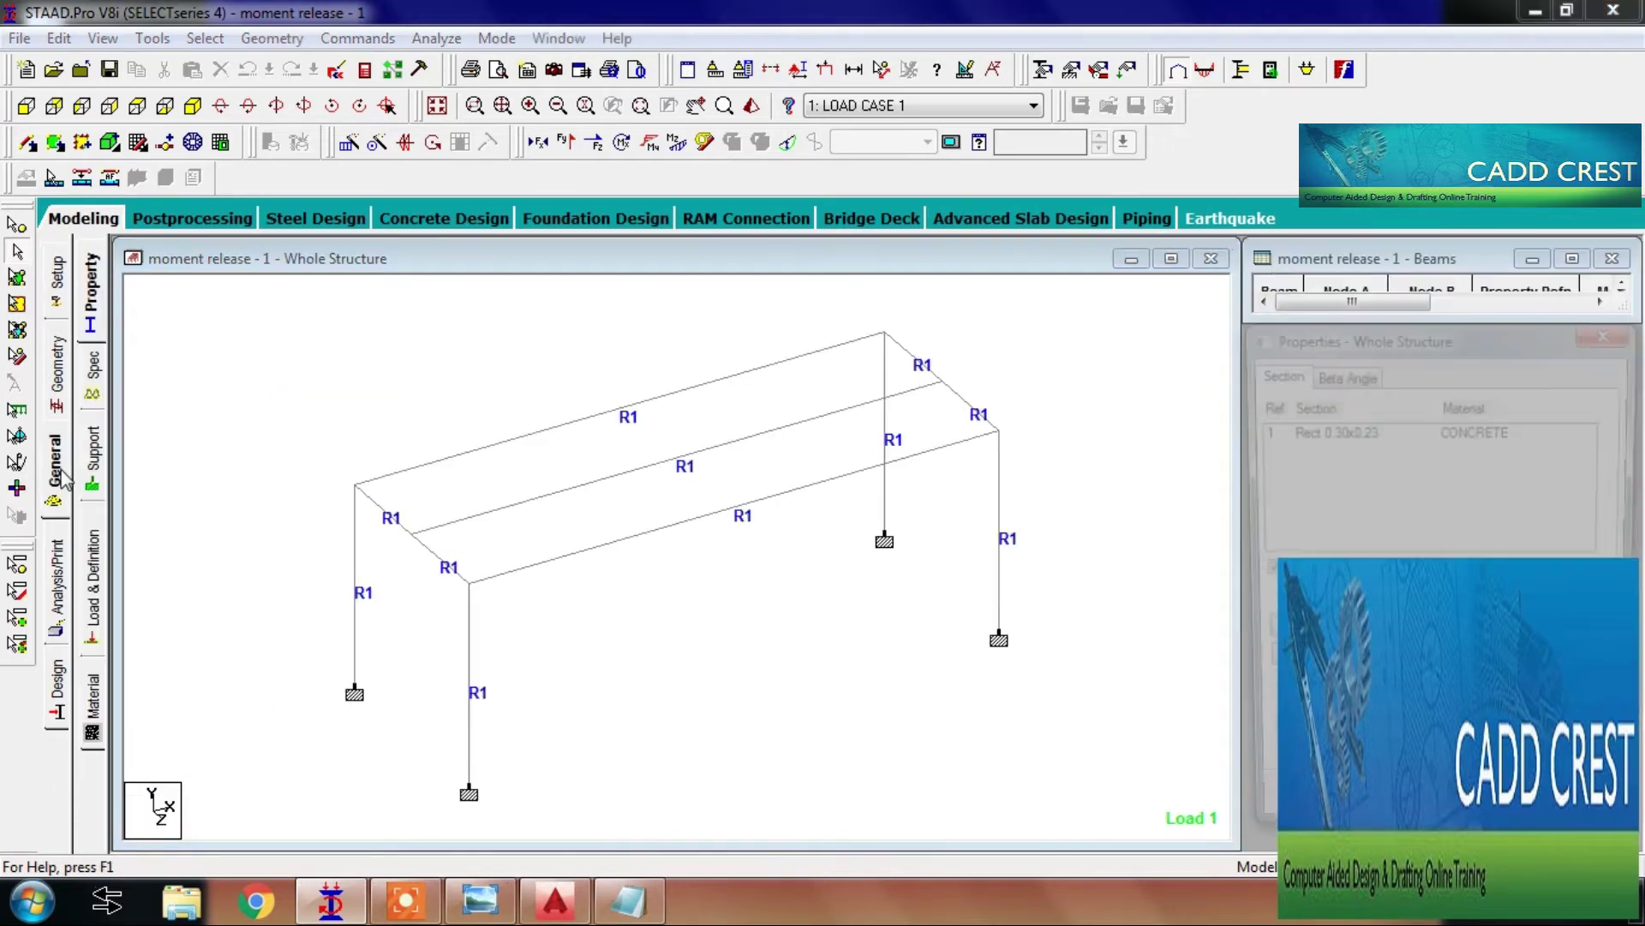
{"action": "left_click", "coordinate": [93, 370]}
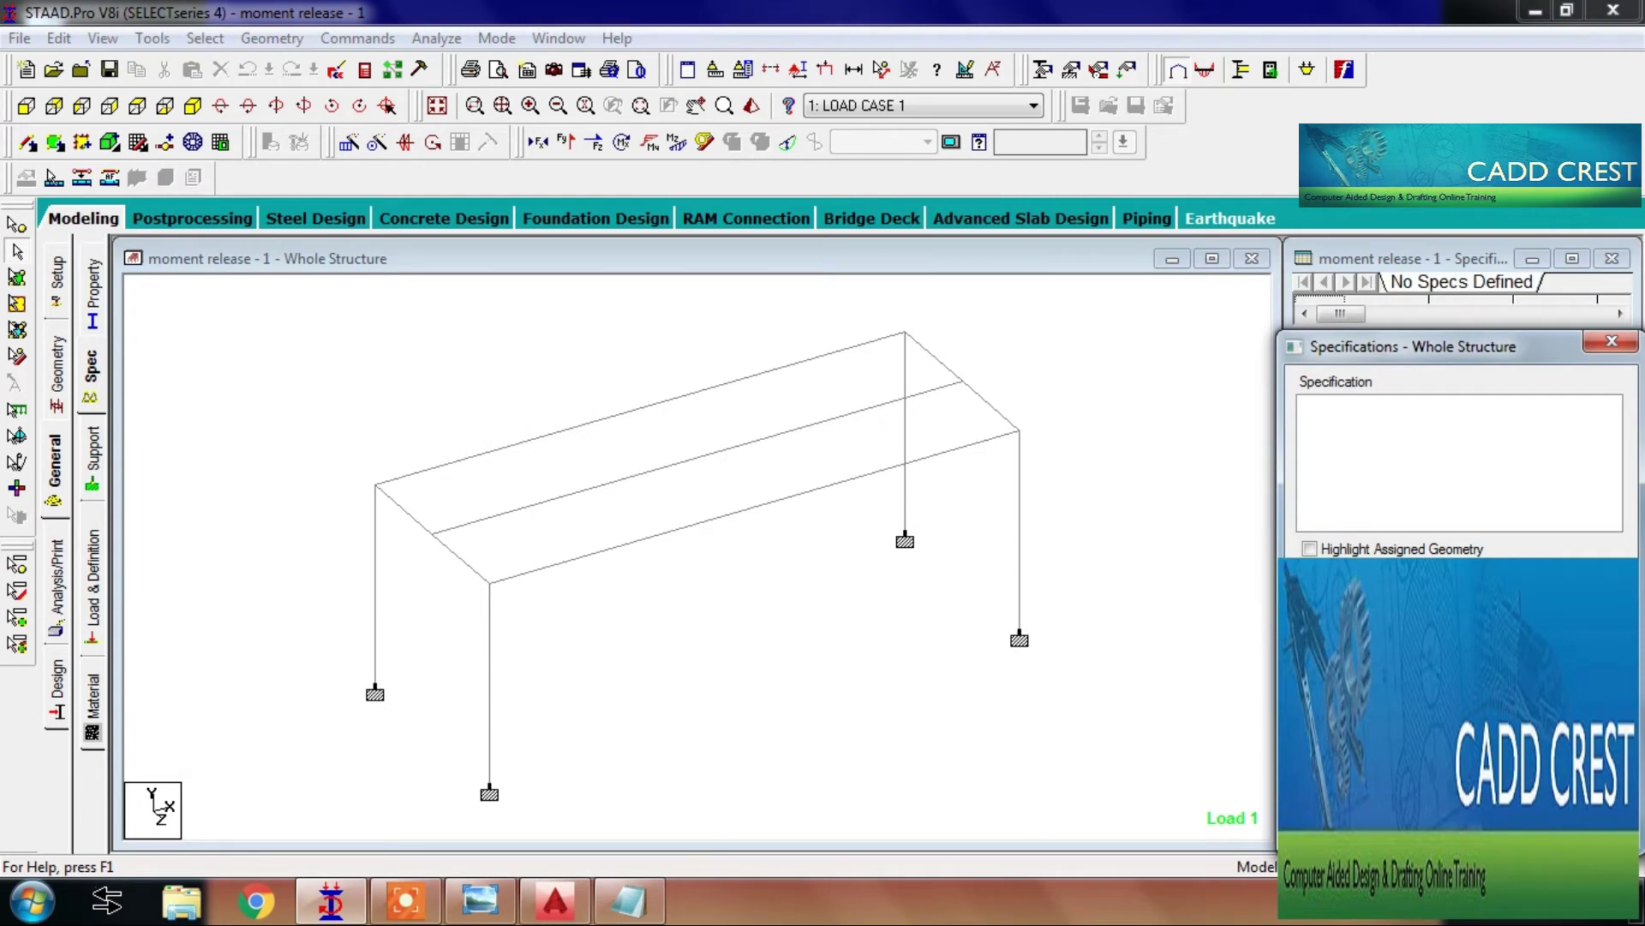
{"action": "left_click", "coordinate": [1459, 632]}
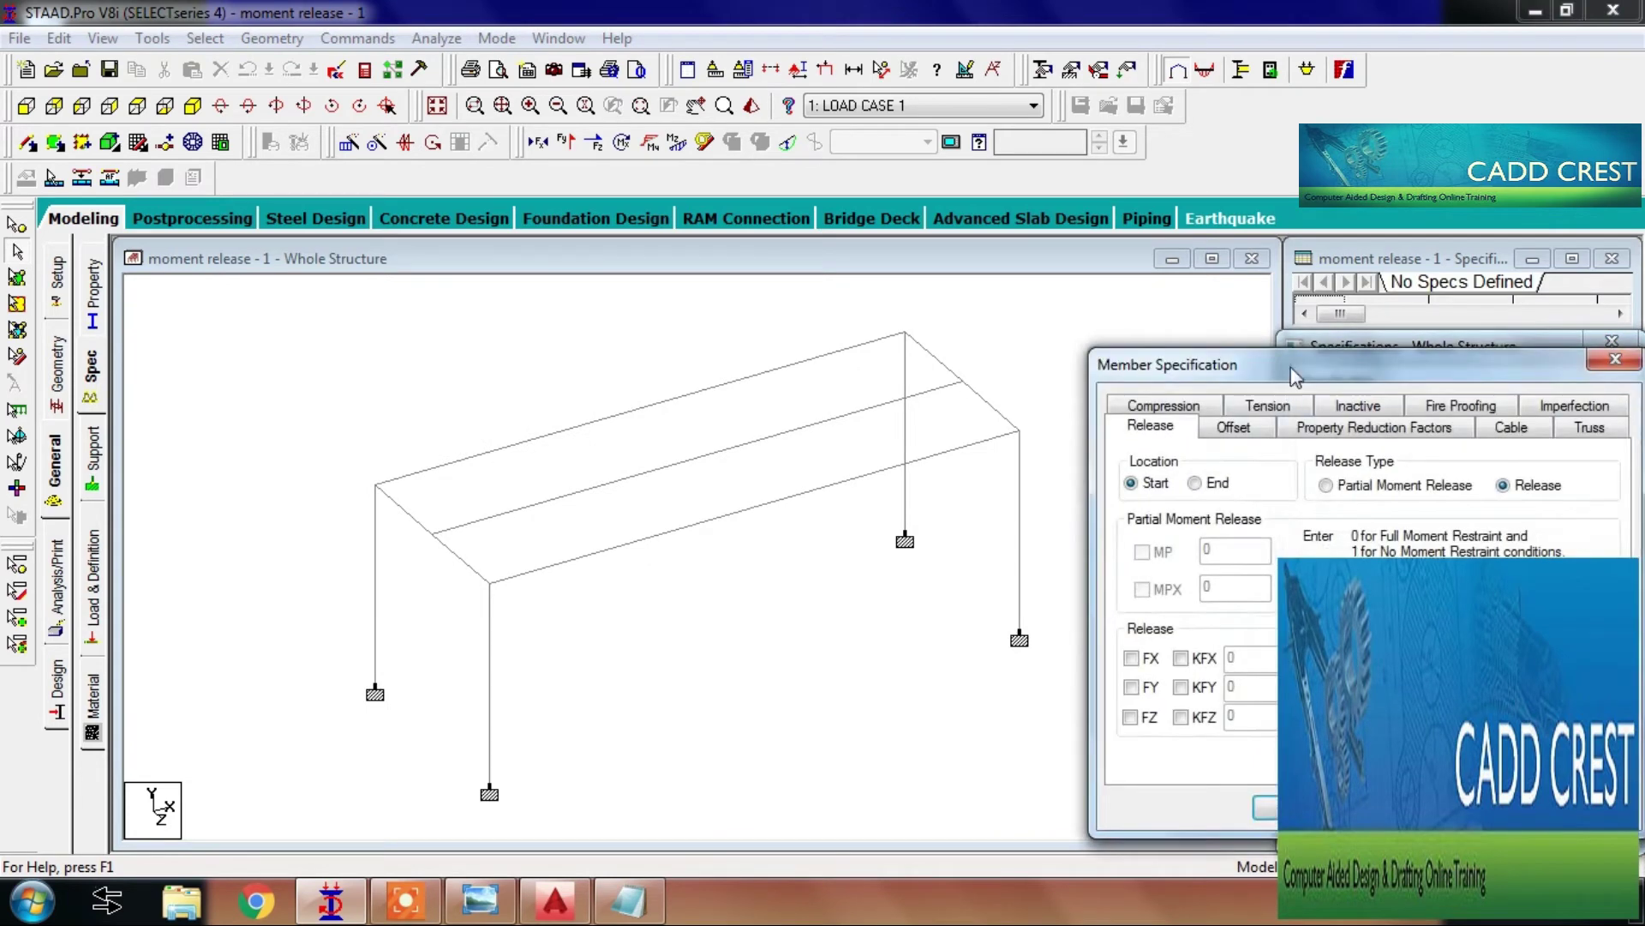
{"action": "left_click_drag", "start_coordinate": [1294, 375], "coordinate": [763, 250]}
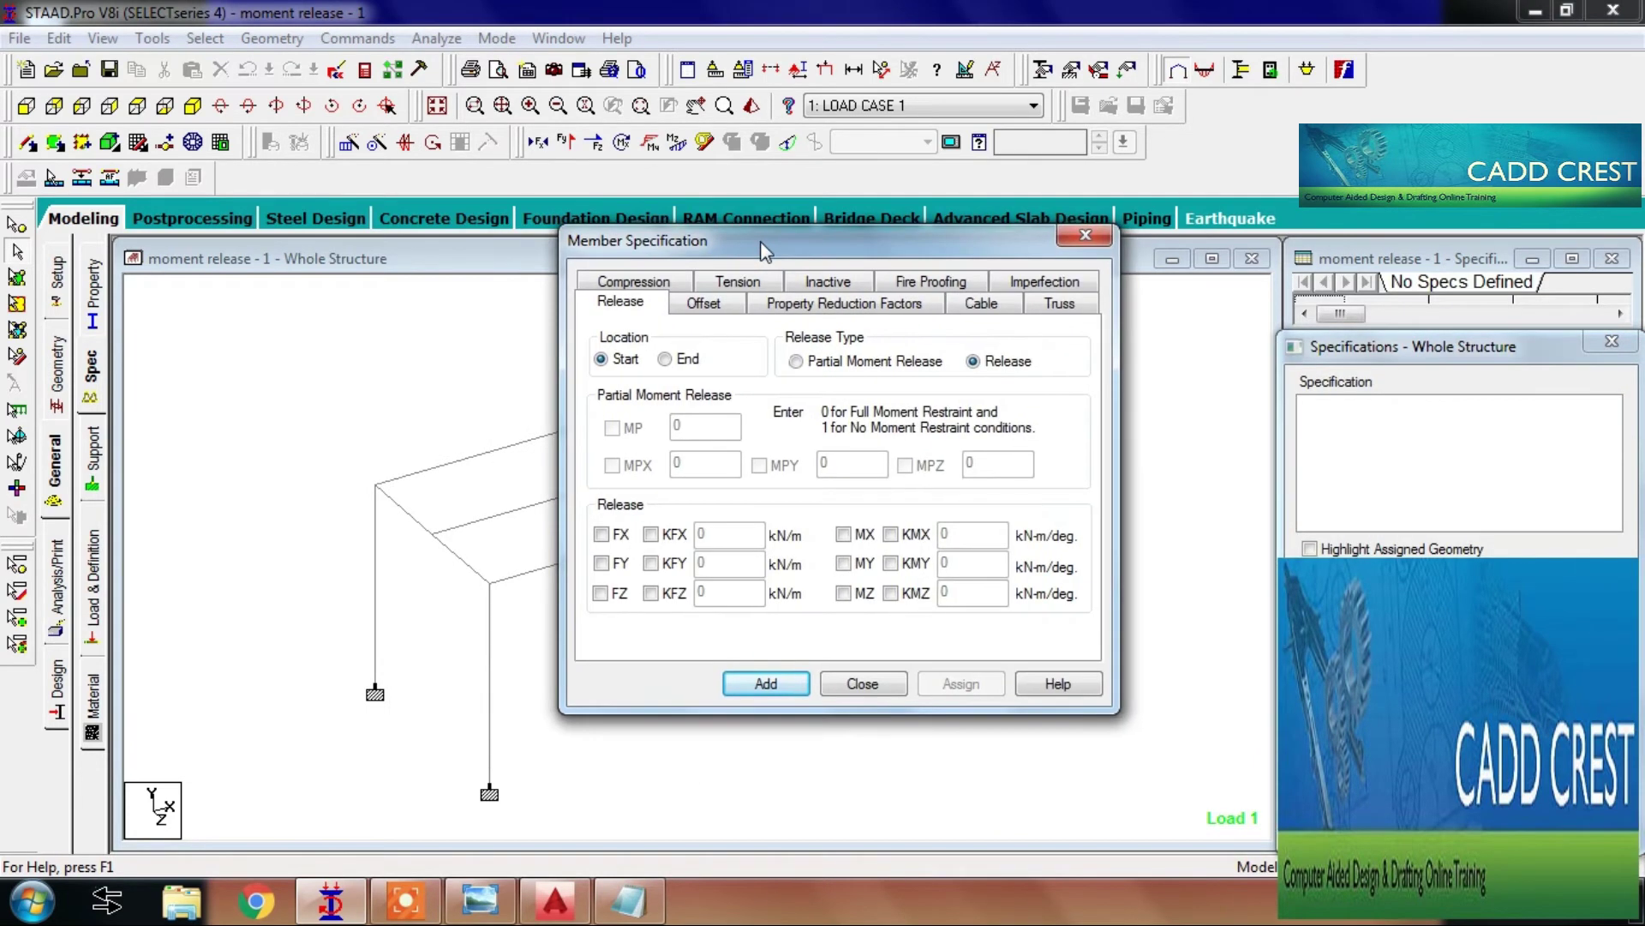
{"action": "left_click", "coordinate": [726, 312]}
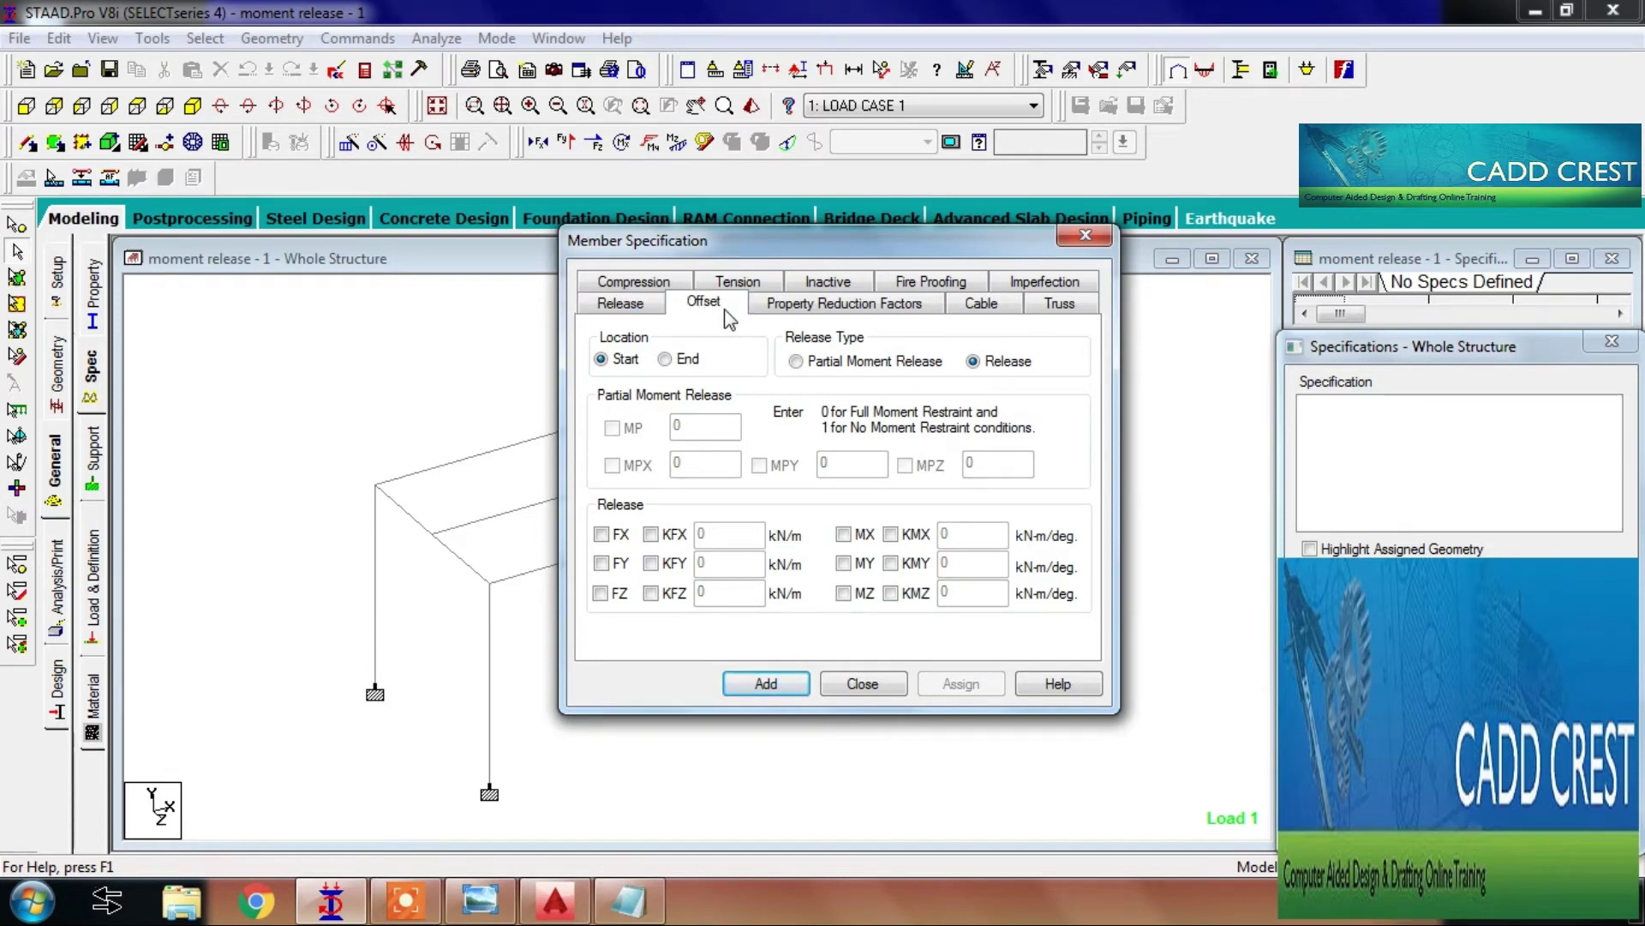
{"action": "left_click", "coordinate": [652, 313]}
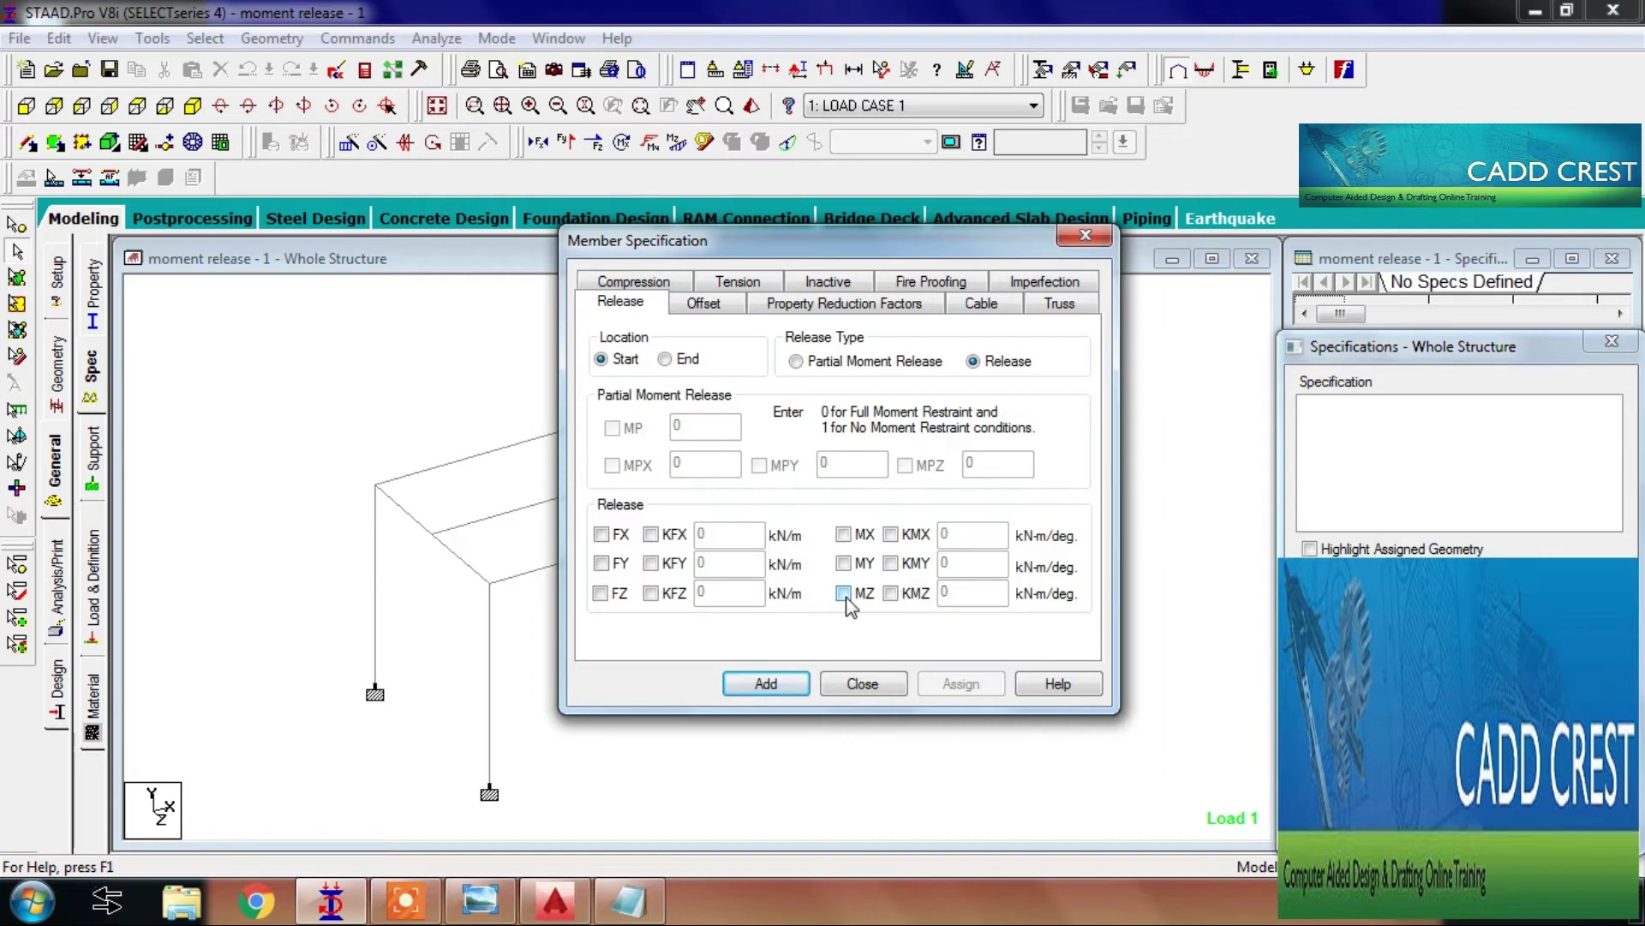
{"action": "left_click", "coordinate": [843, 593]}
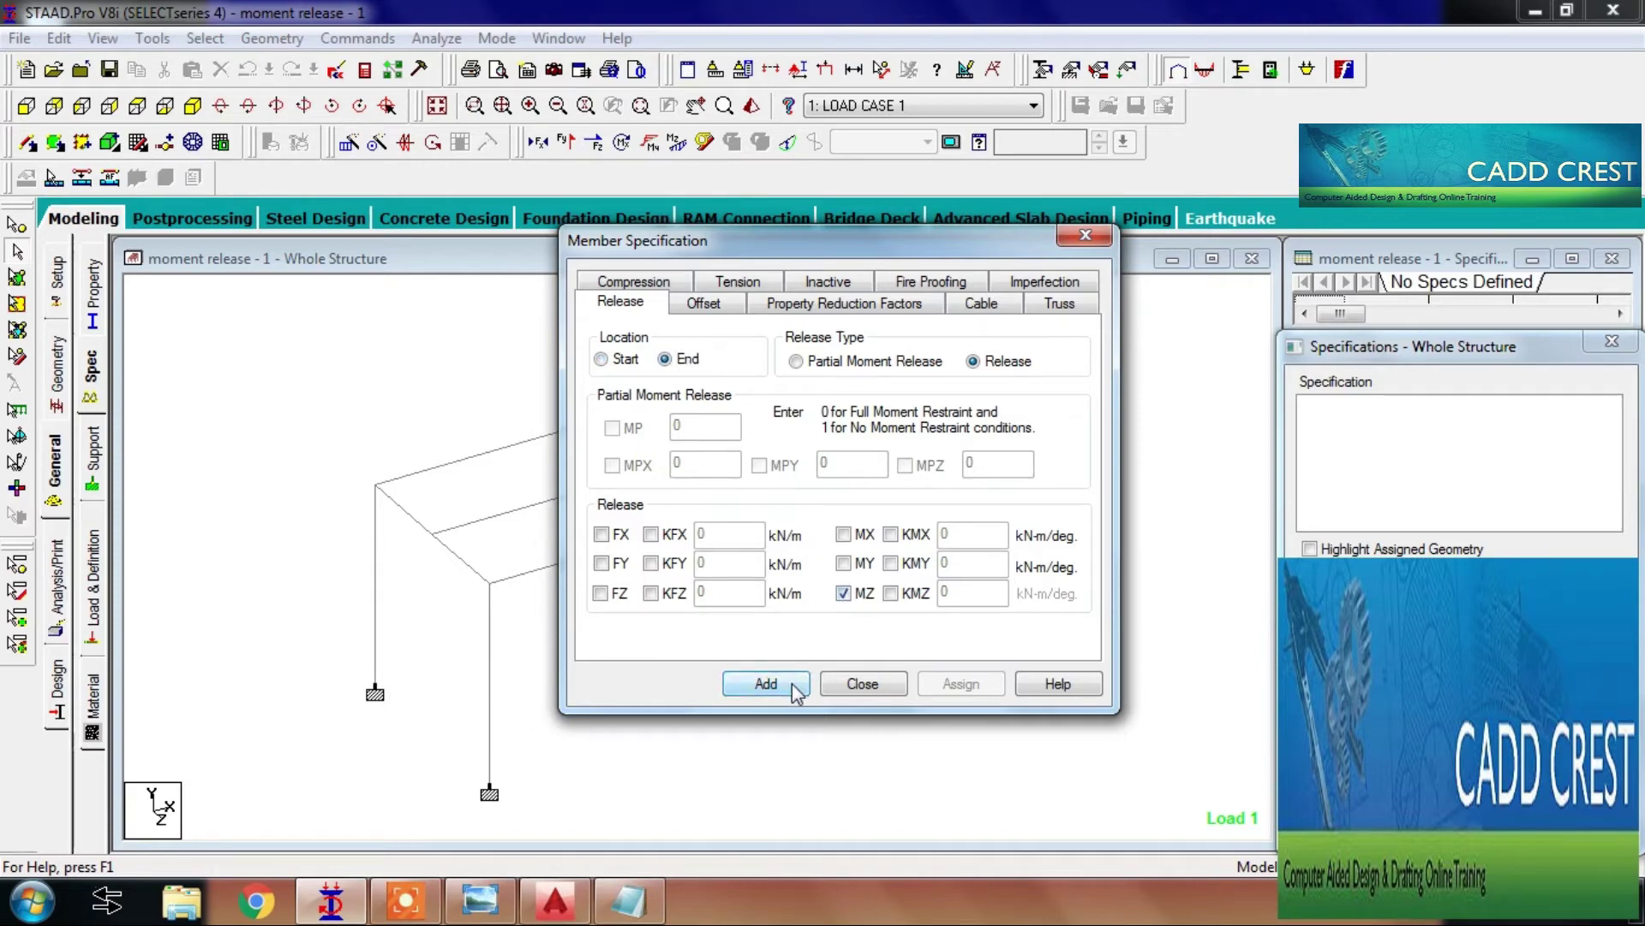
{"action": "left_click", "coordinate": [862, 685]}
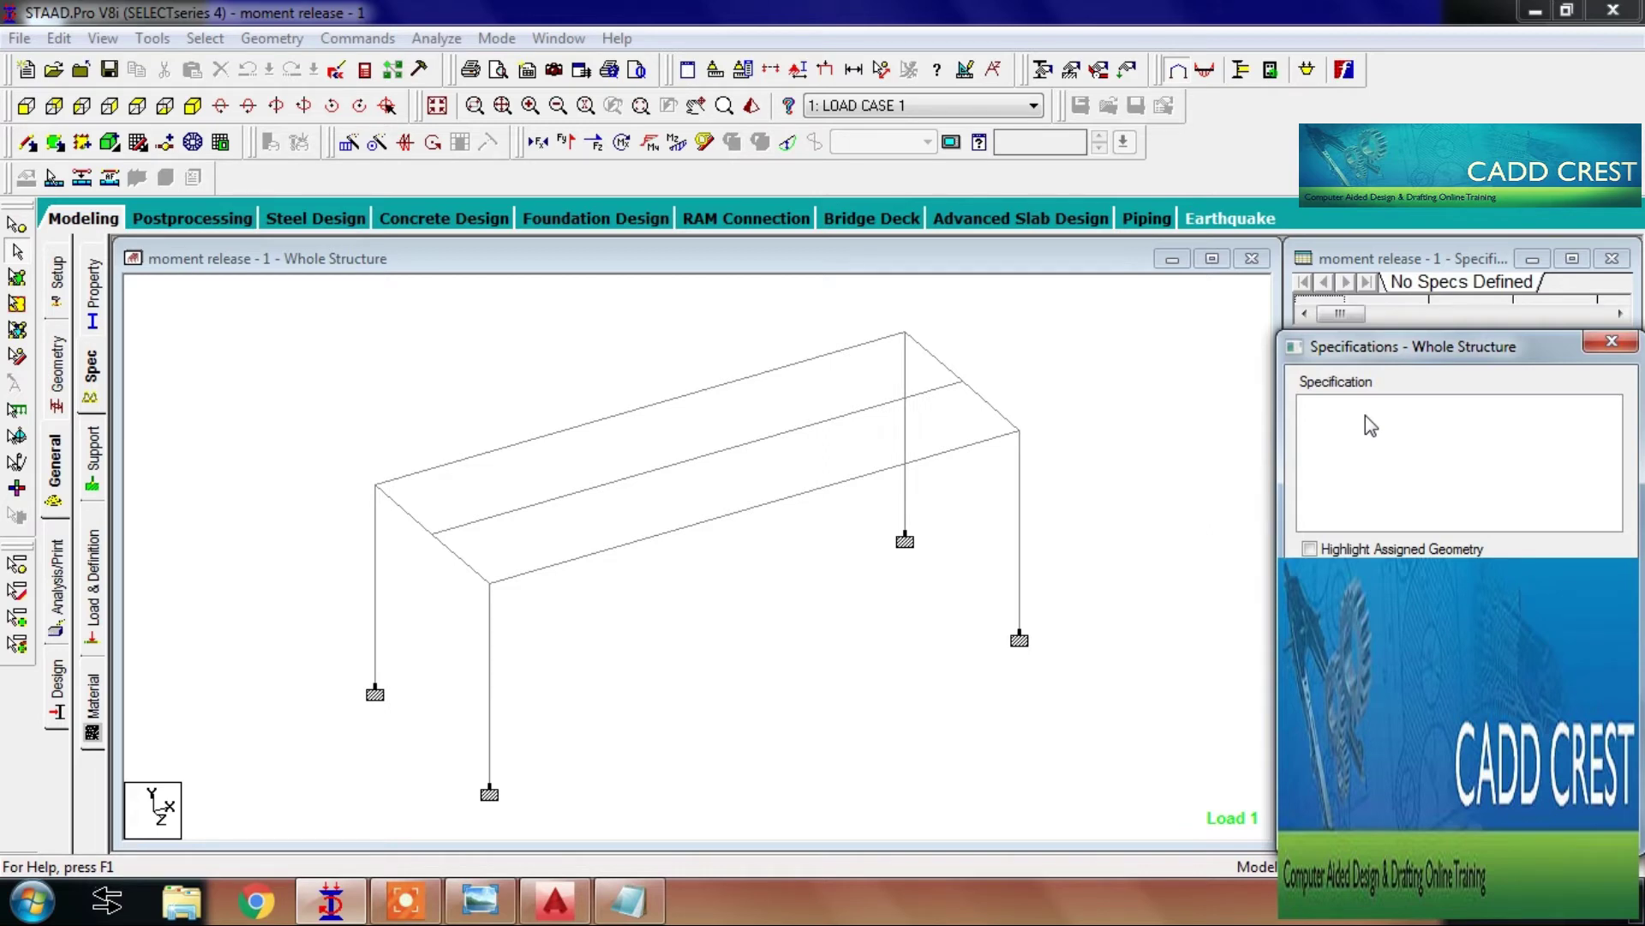
Step: Highlight the middle secondary beam, and open the recent file moment release - 2
{"action": "left_click", "coordinate": [701, 469]}
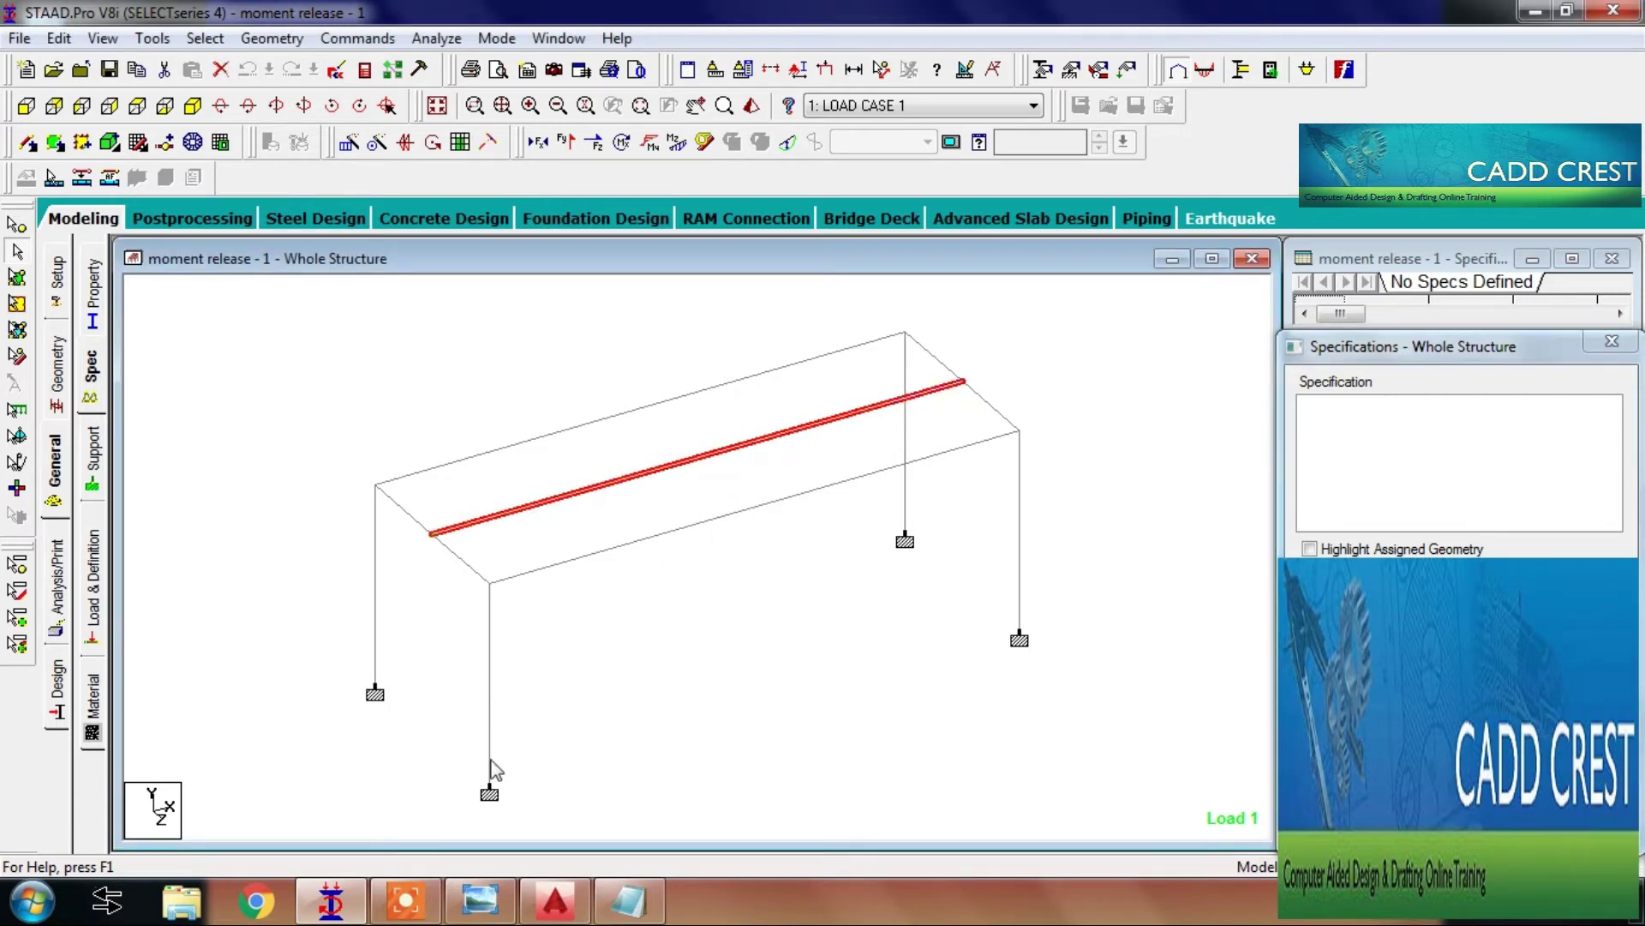
{"action": "mouse_move", "coordinate": [349, 904]}
{"action": "key", "text": "alt+f"}
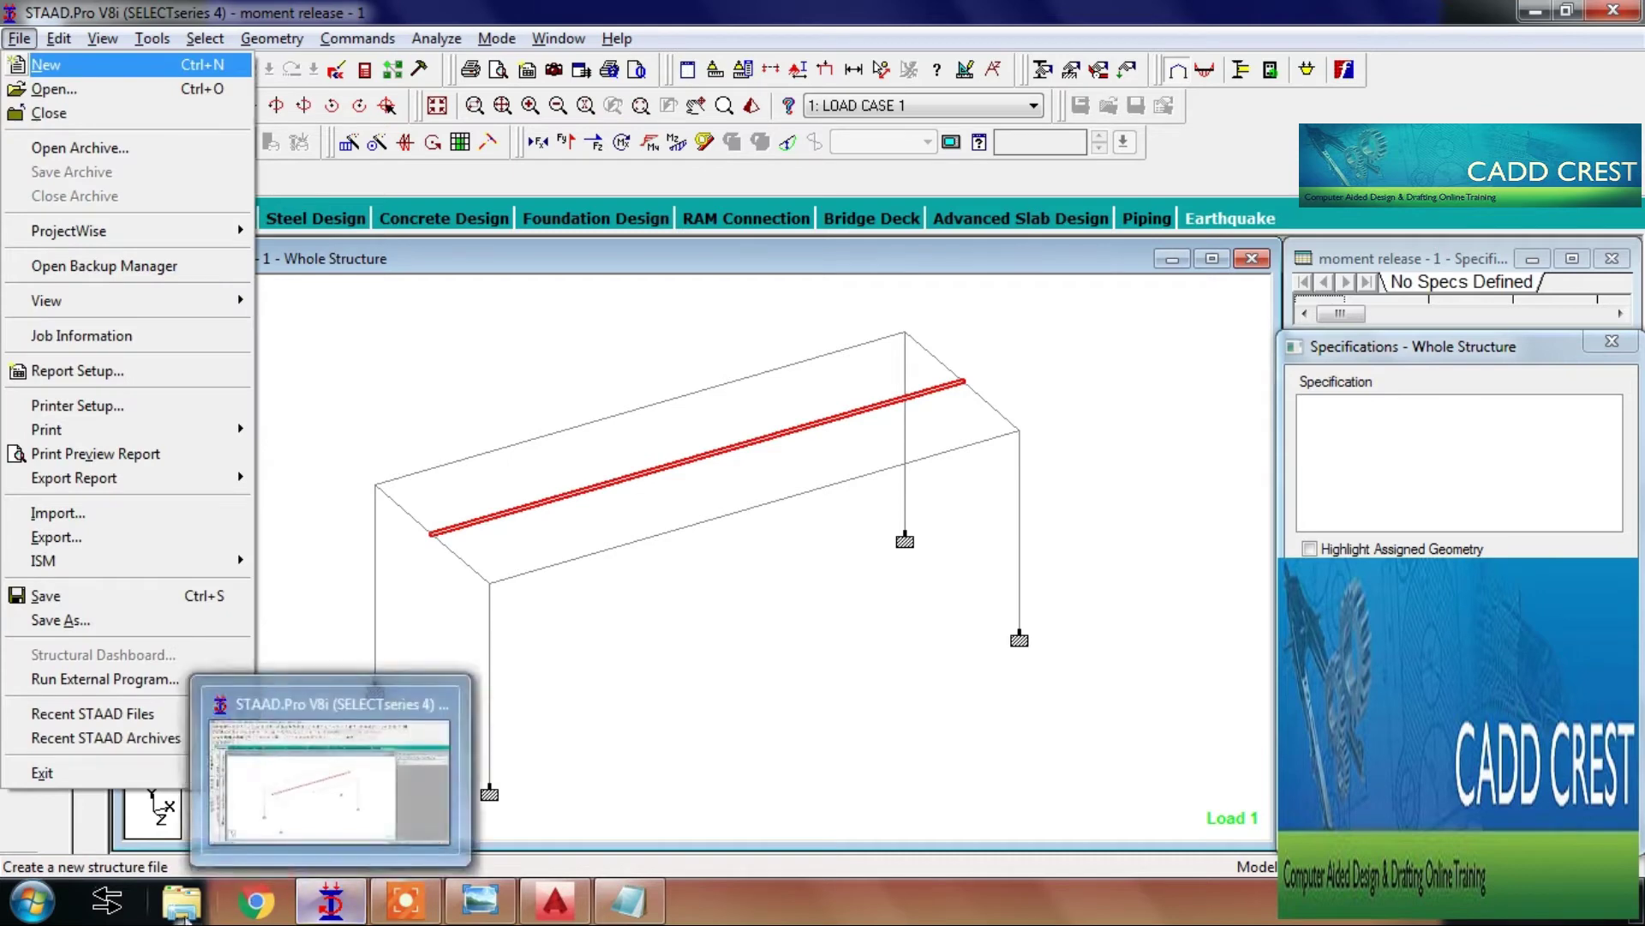
{"action": "mouse_move", "coordinate": [157, 711]}
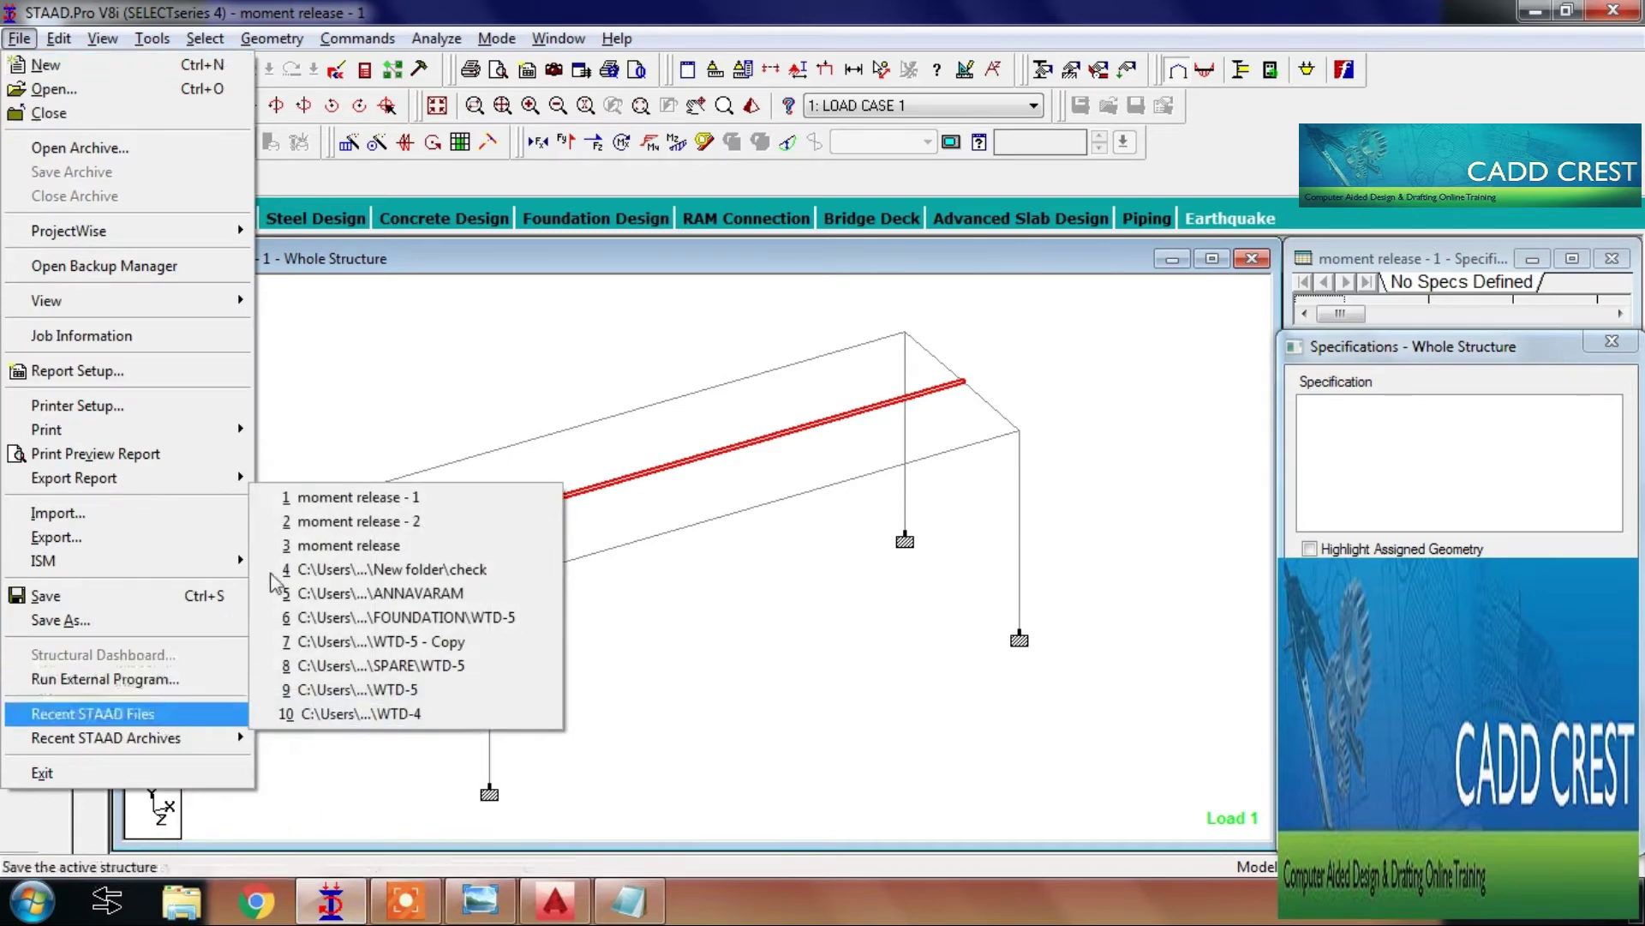
{"action": "left_click", "coordinate": [349, 521]}
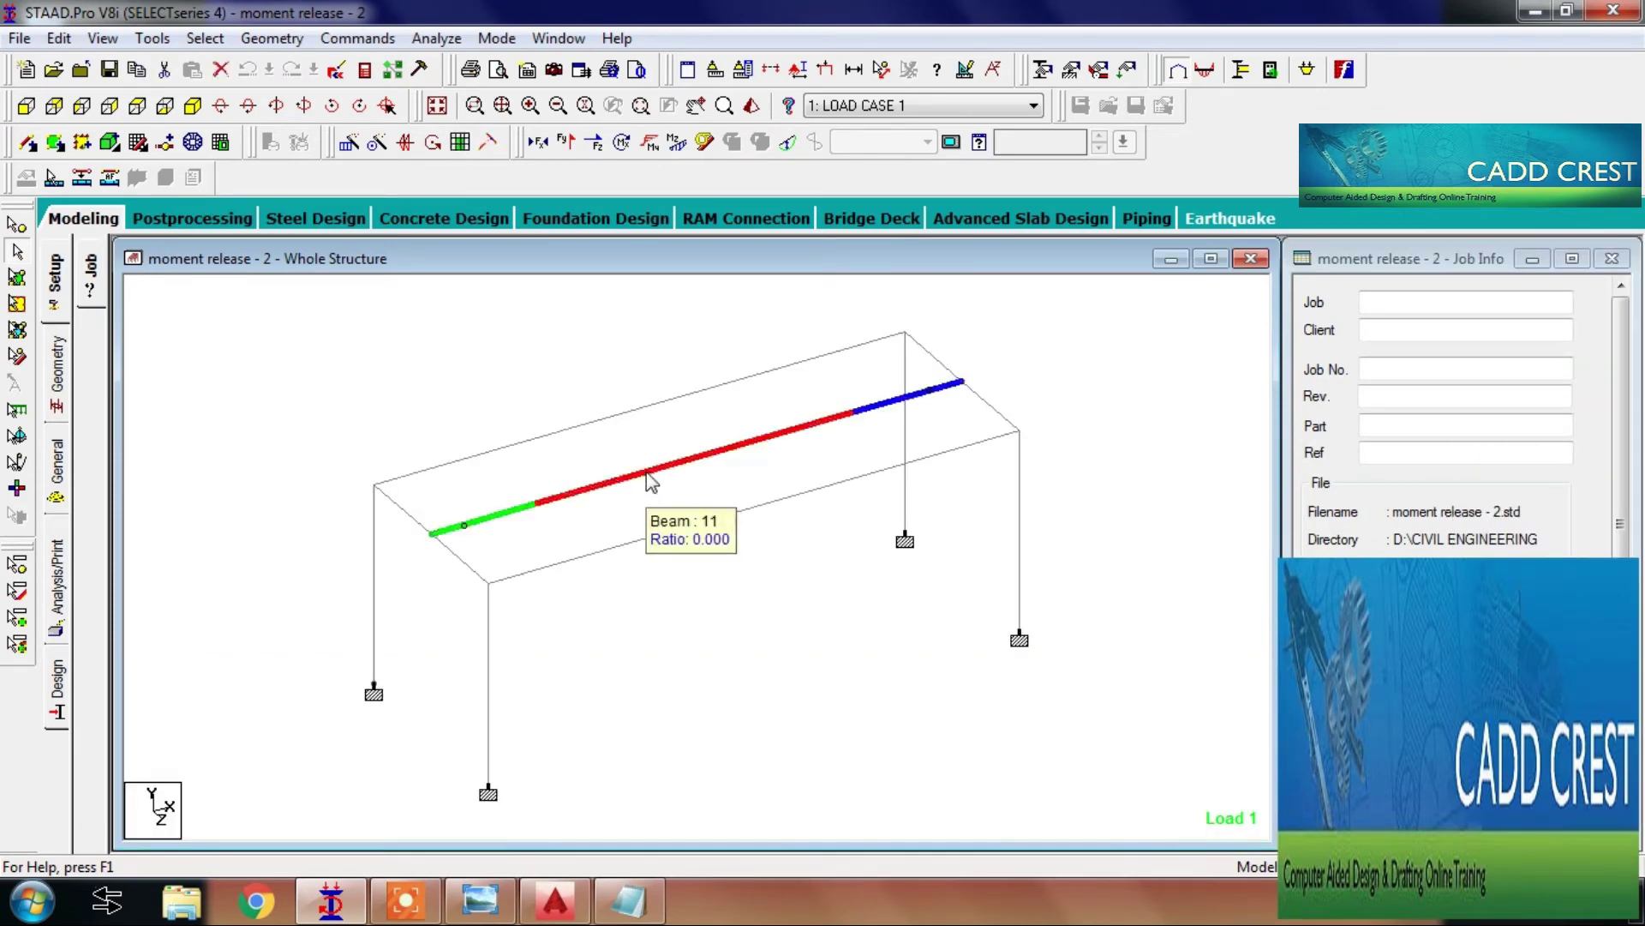
Step: Examine the START MY MZ and END MY MZ release specifications and where they apply on the secondary beam
{"action": "left_click", "coordinate": [648, 474]}
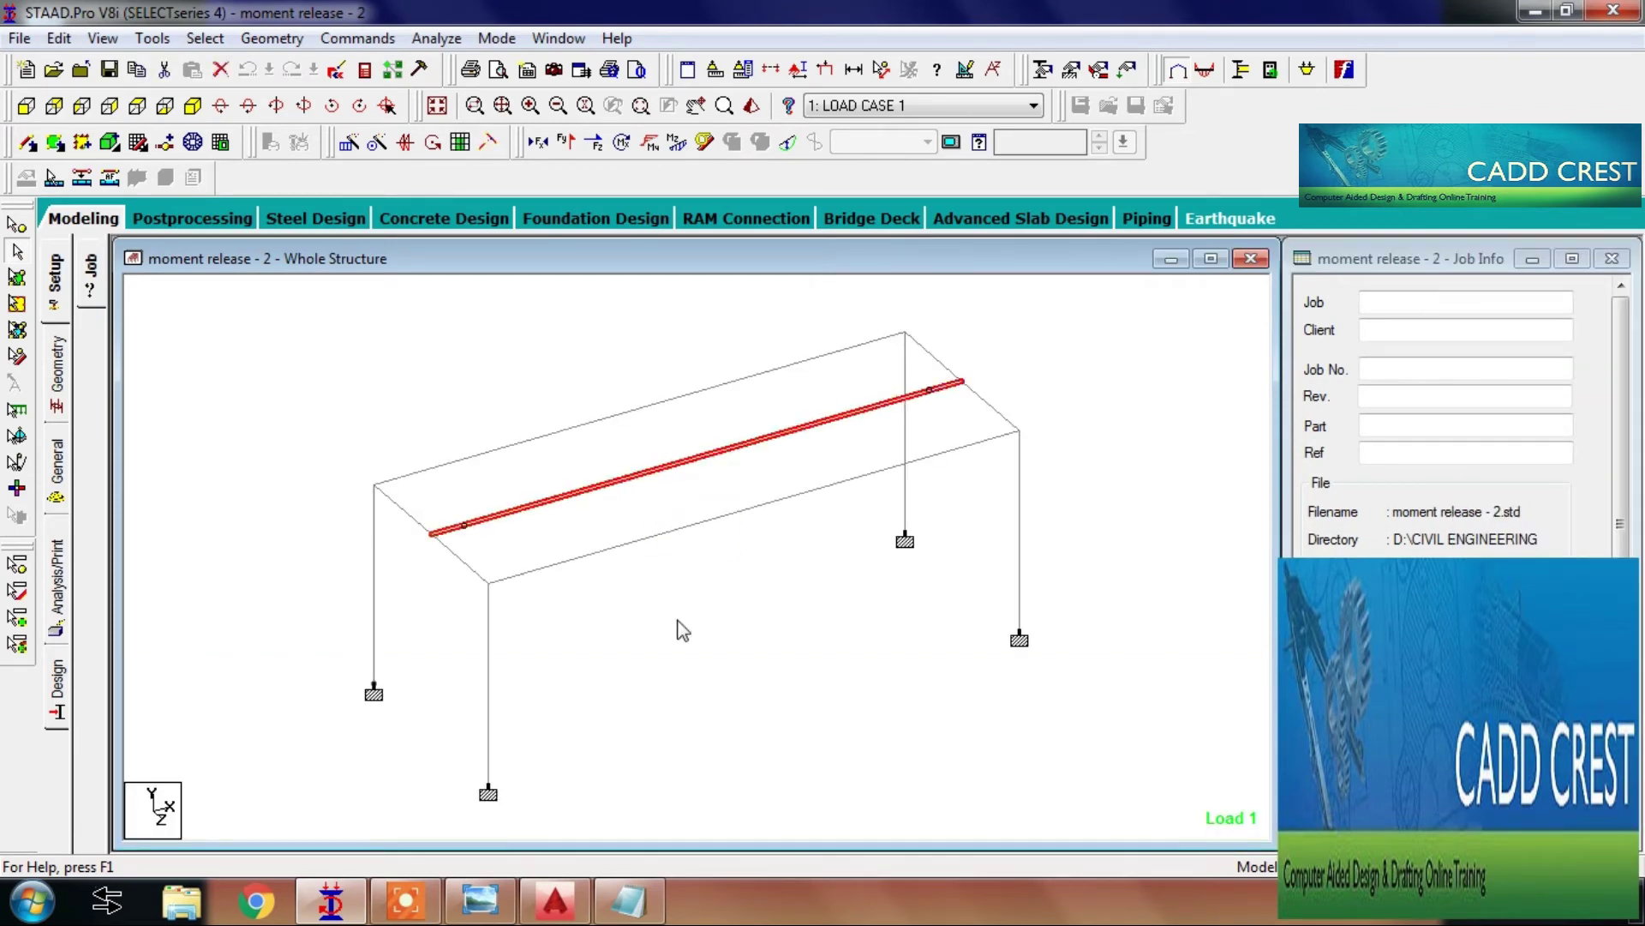
{"action": "left_click", "coordinate": [683, 630]}
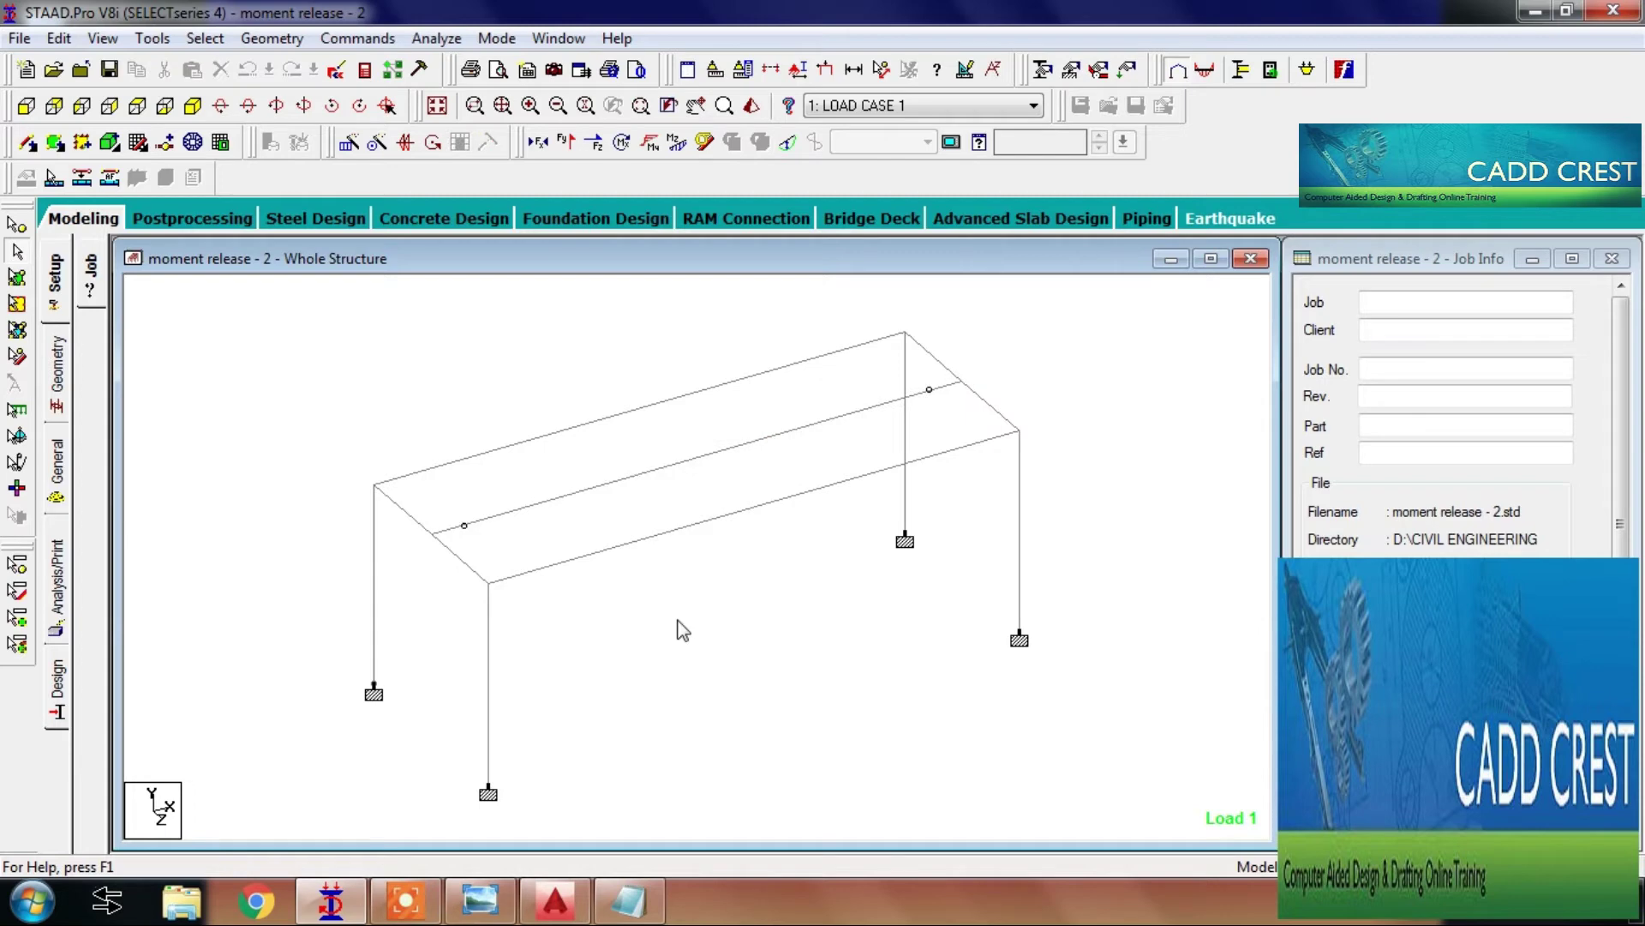
{"action": "left_click", "coordinate": [63, 450]}
{"action": "left_click", "coordinate": [92, 372]}
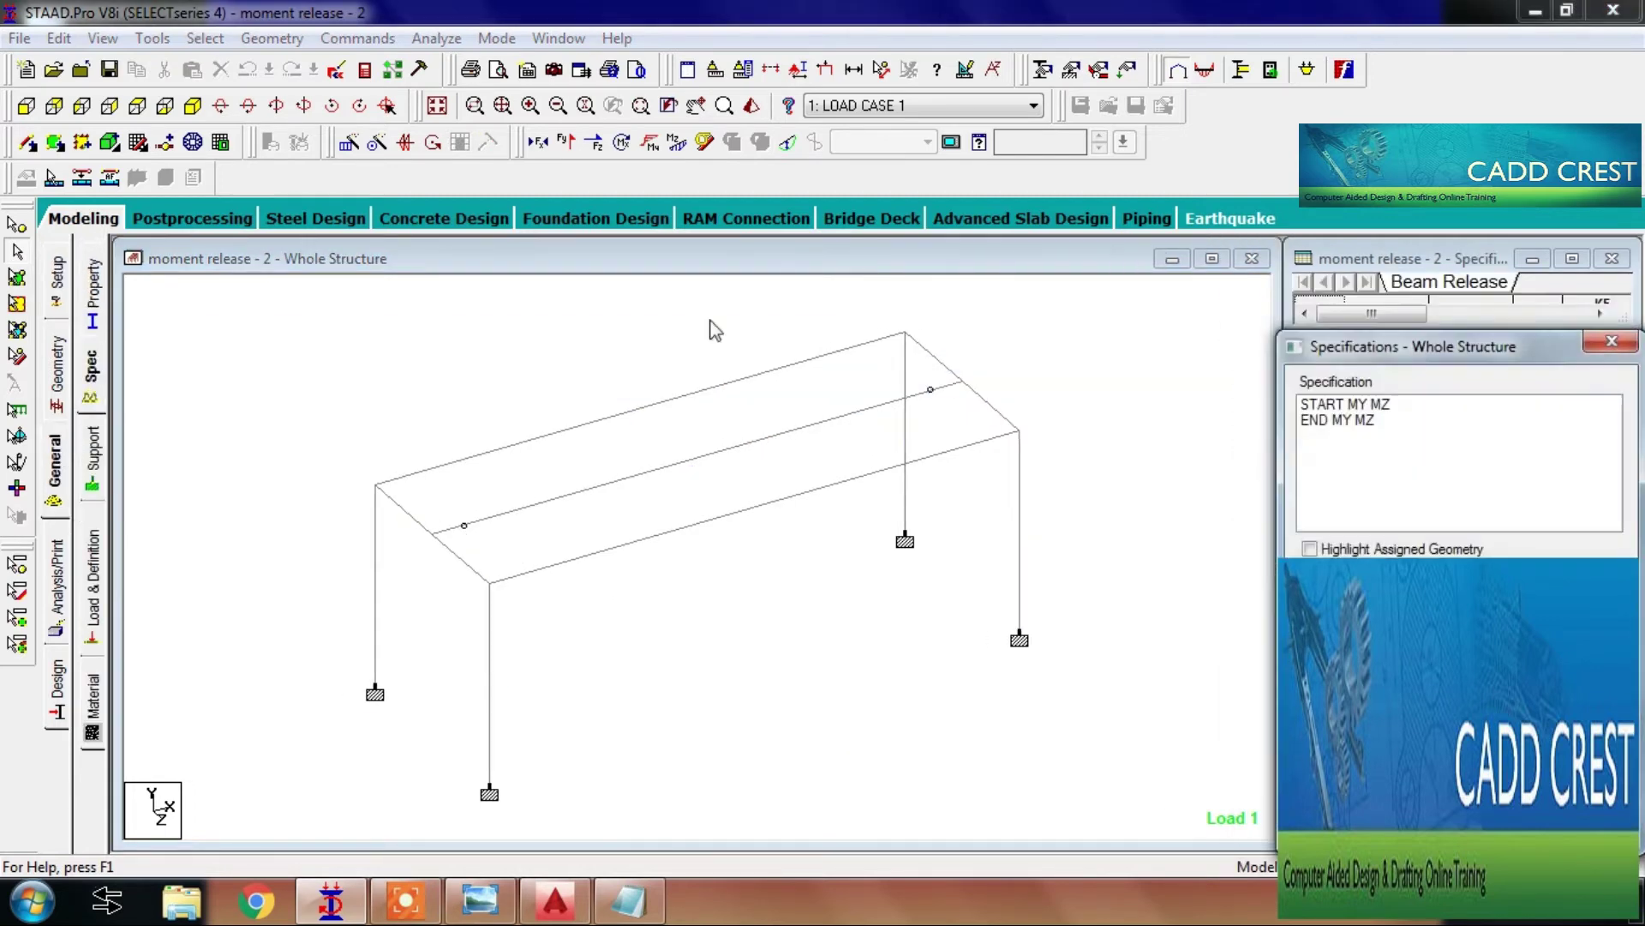
{"action": "left_click", "coordinate": [1365, 411]}
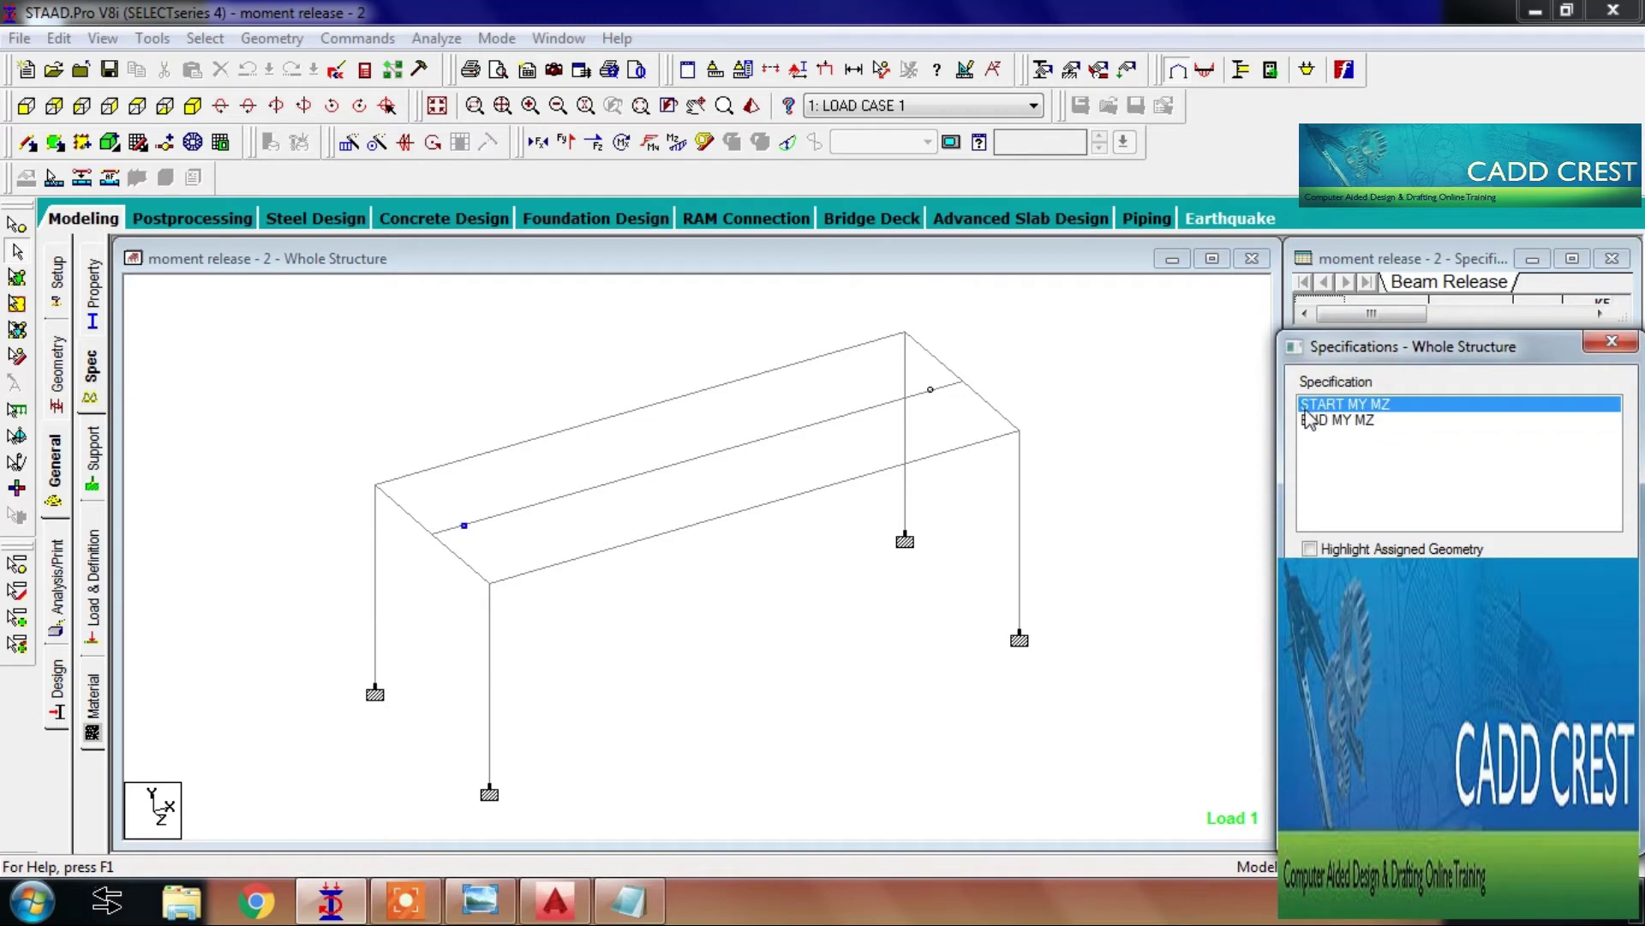
{"action": "left_click", "coordinate": [1343, 422]}
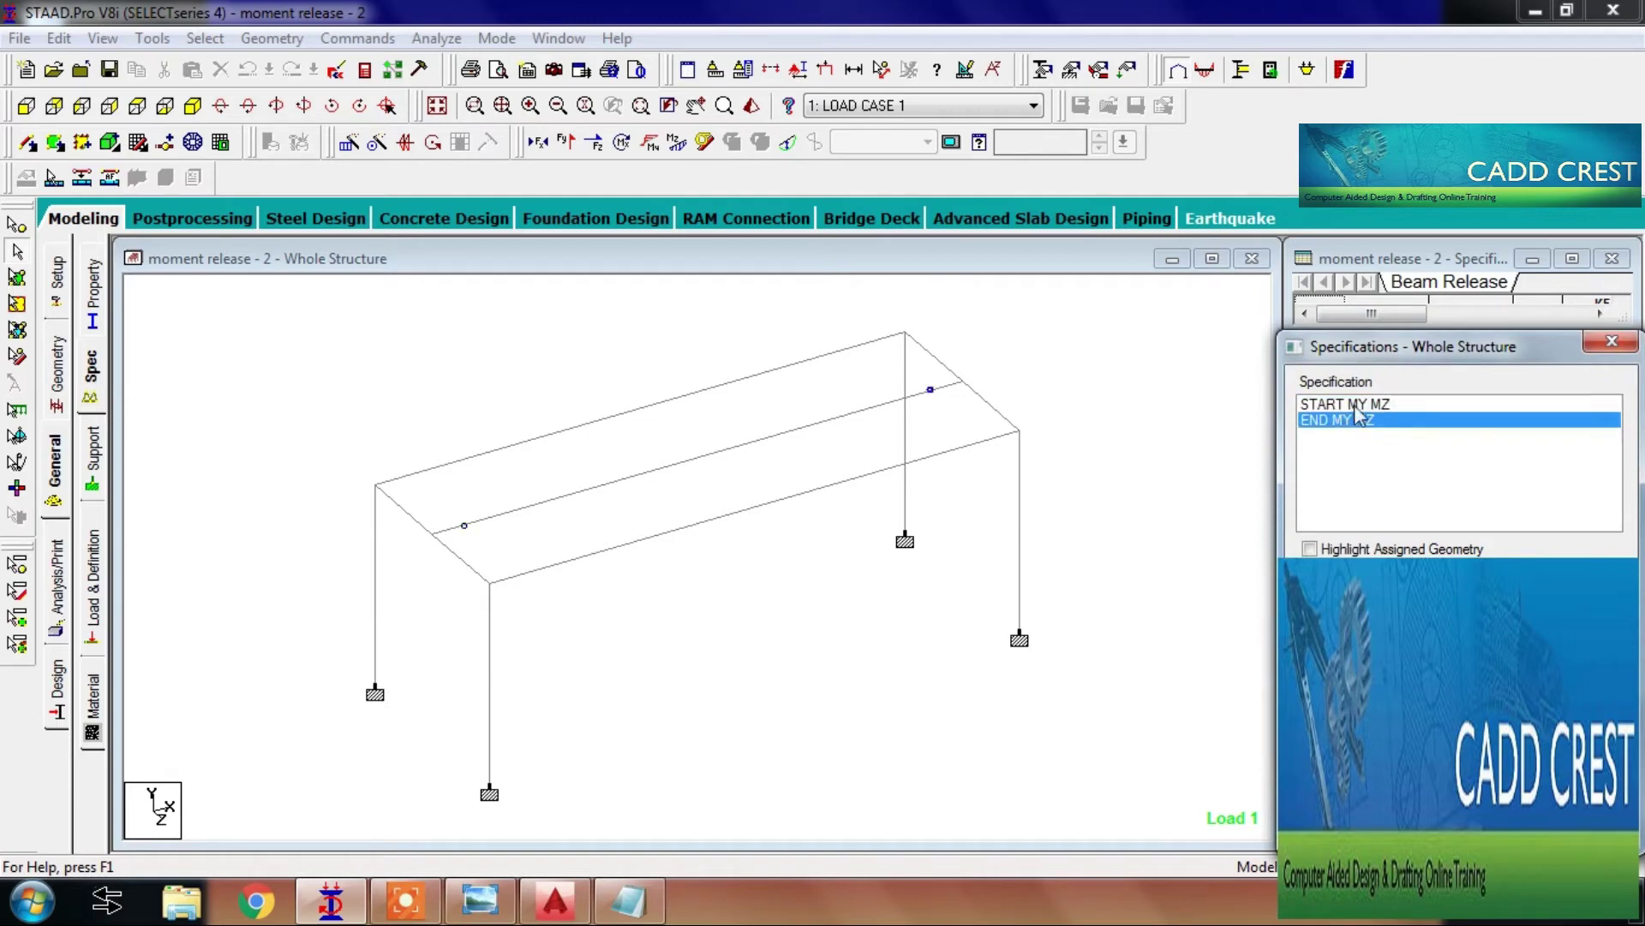
{"action": "left_click", "coordinate": [1357, 406]}
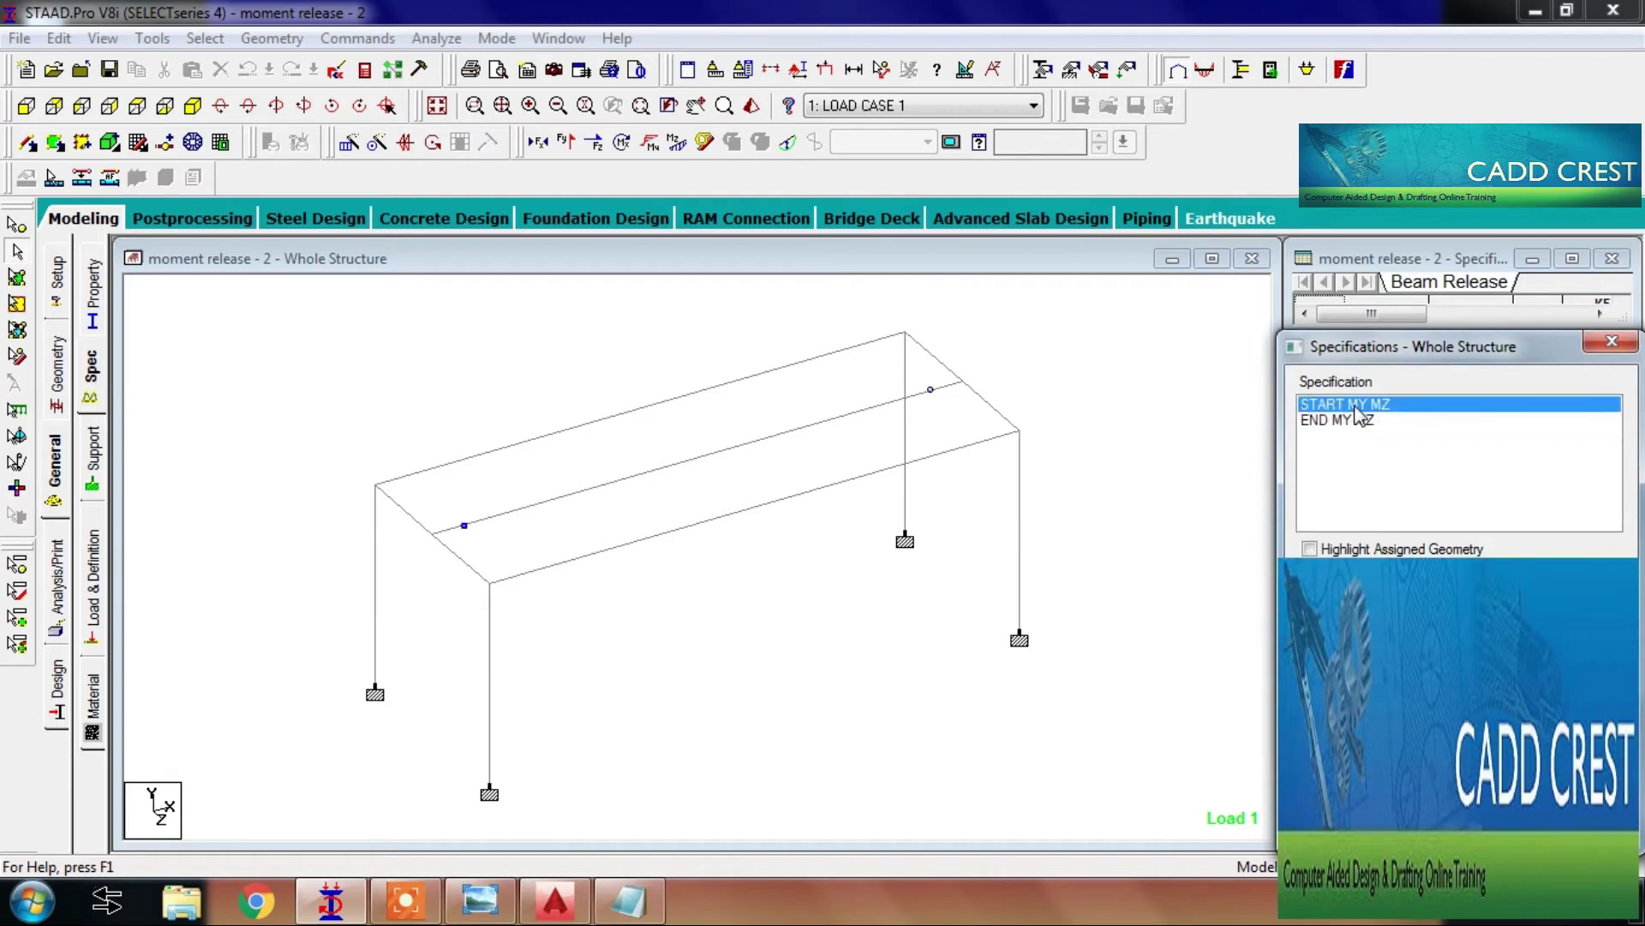
{"action": "left_click", "coordinate": [742, 444]}
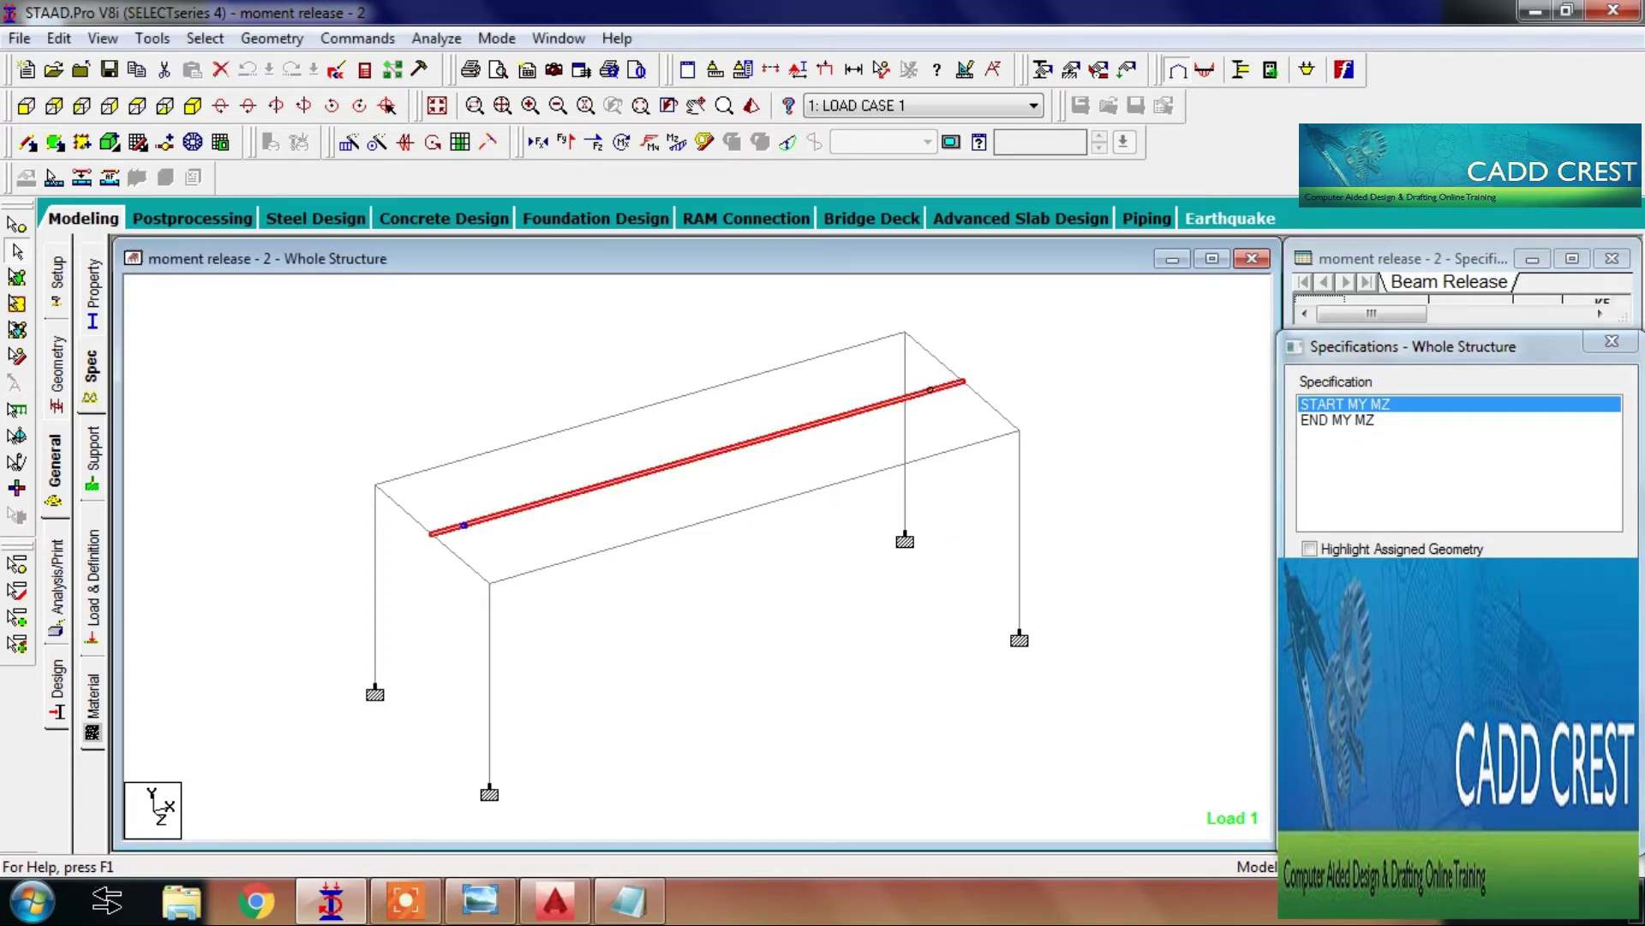
{"action": "left_click", "coordinate": [595, 515]}
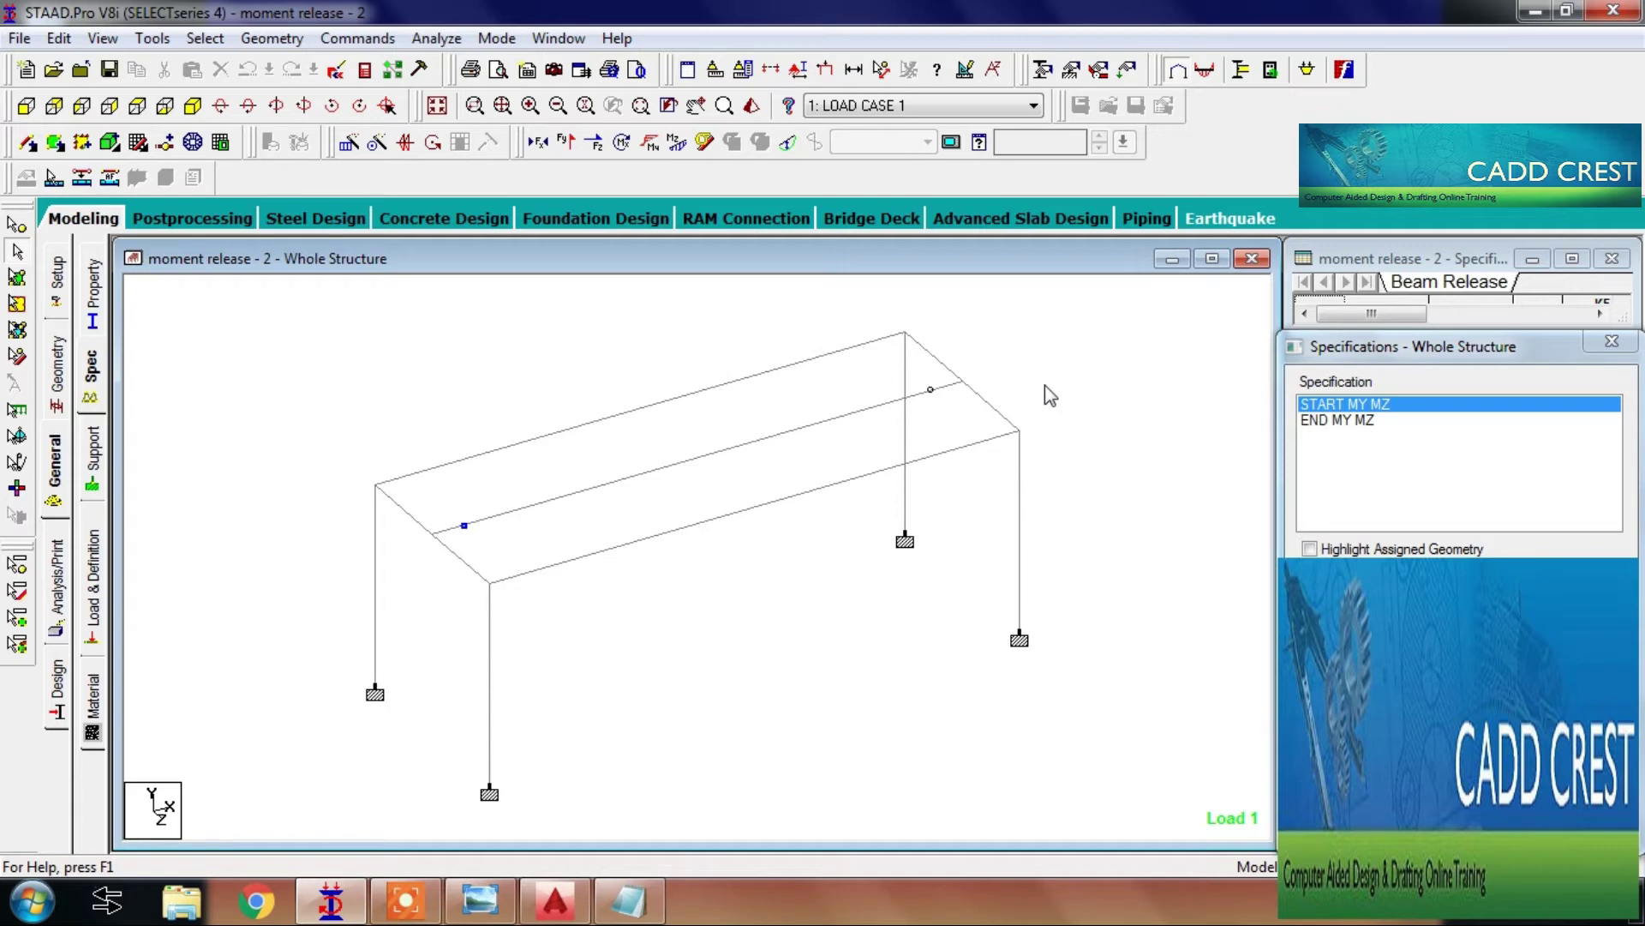
Step: Display the node numbers and highlight the secondary beam between nodes 9 and 10 to examine its released ends
{"action": "left_click", "coordinate": [772, 439]}
{"action": "left_click", "coordinate": [1143, 402]}
{"action": "key", "text": "shift+n"}
{"action": "left_click", "coordinate": [543, 507]}
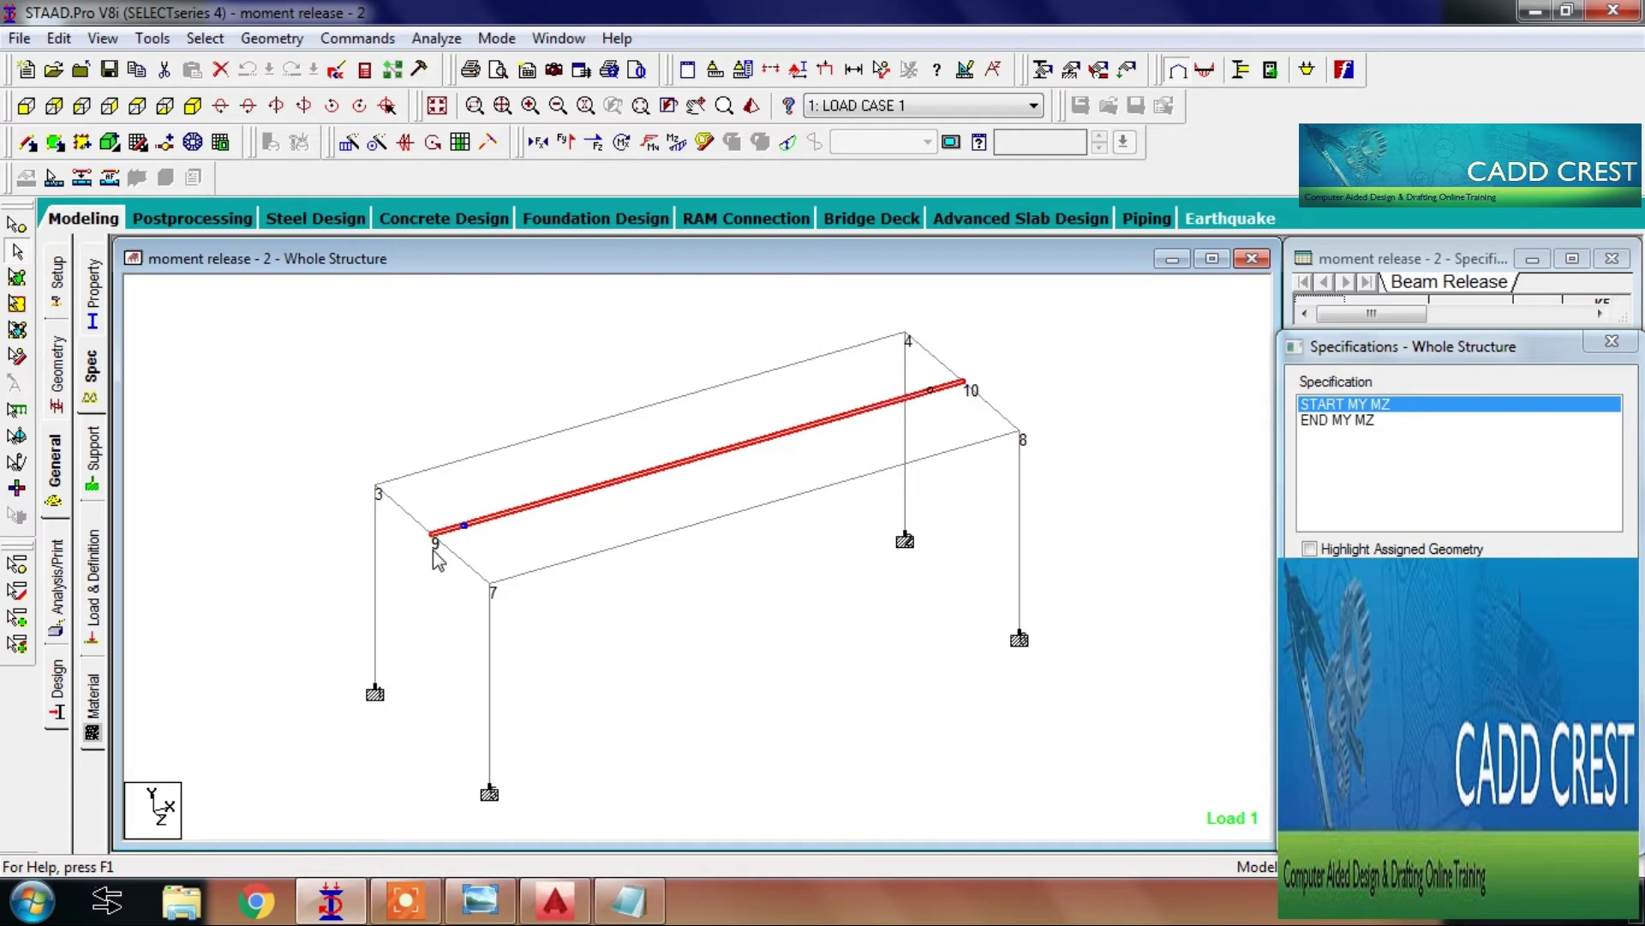
{"action": "left_click", "coordinate": [688, 473]}
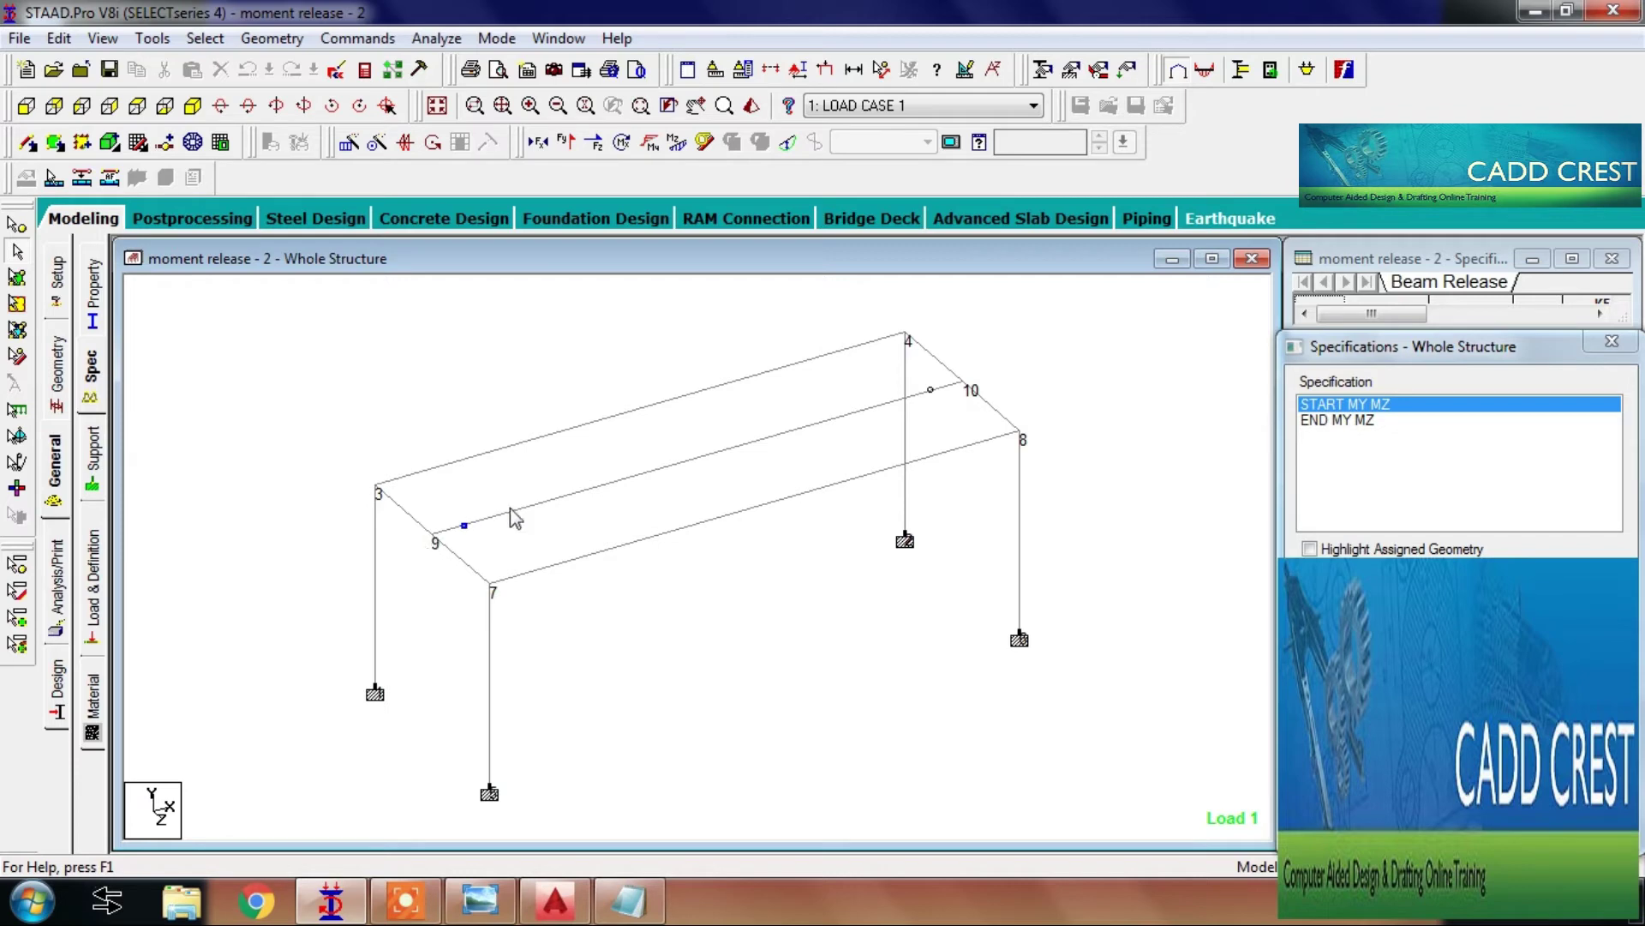
{"action": "left_click", "coordinate": [549, 499]}
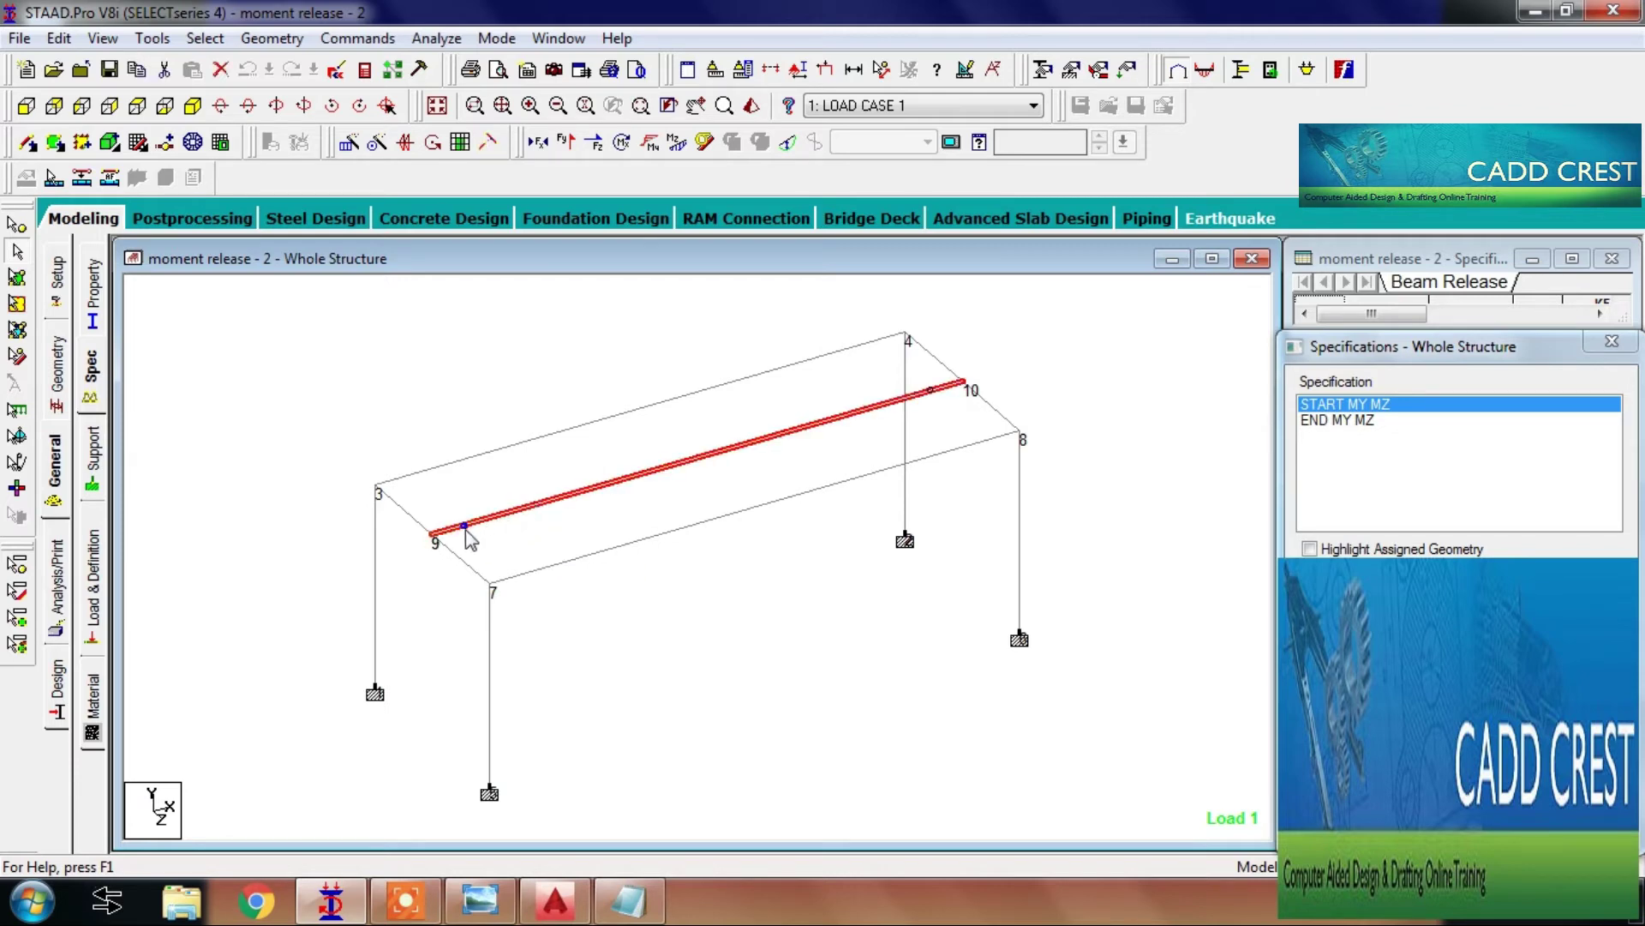
{"action": "left_click", "coordinate": [1007, 367]}
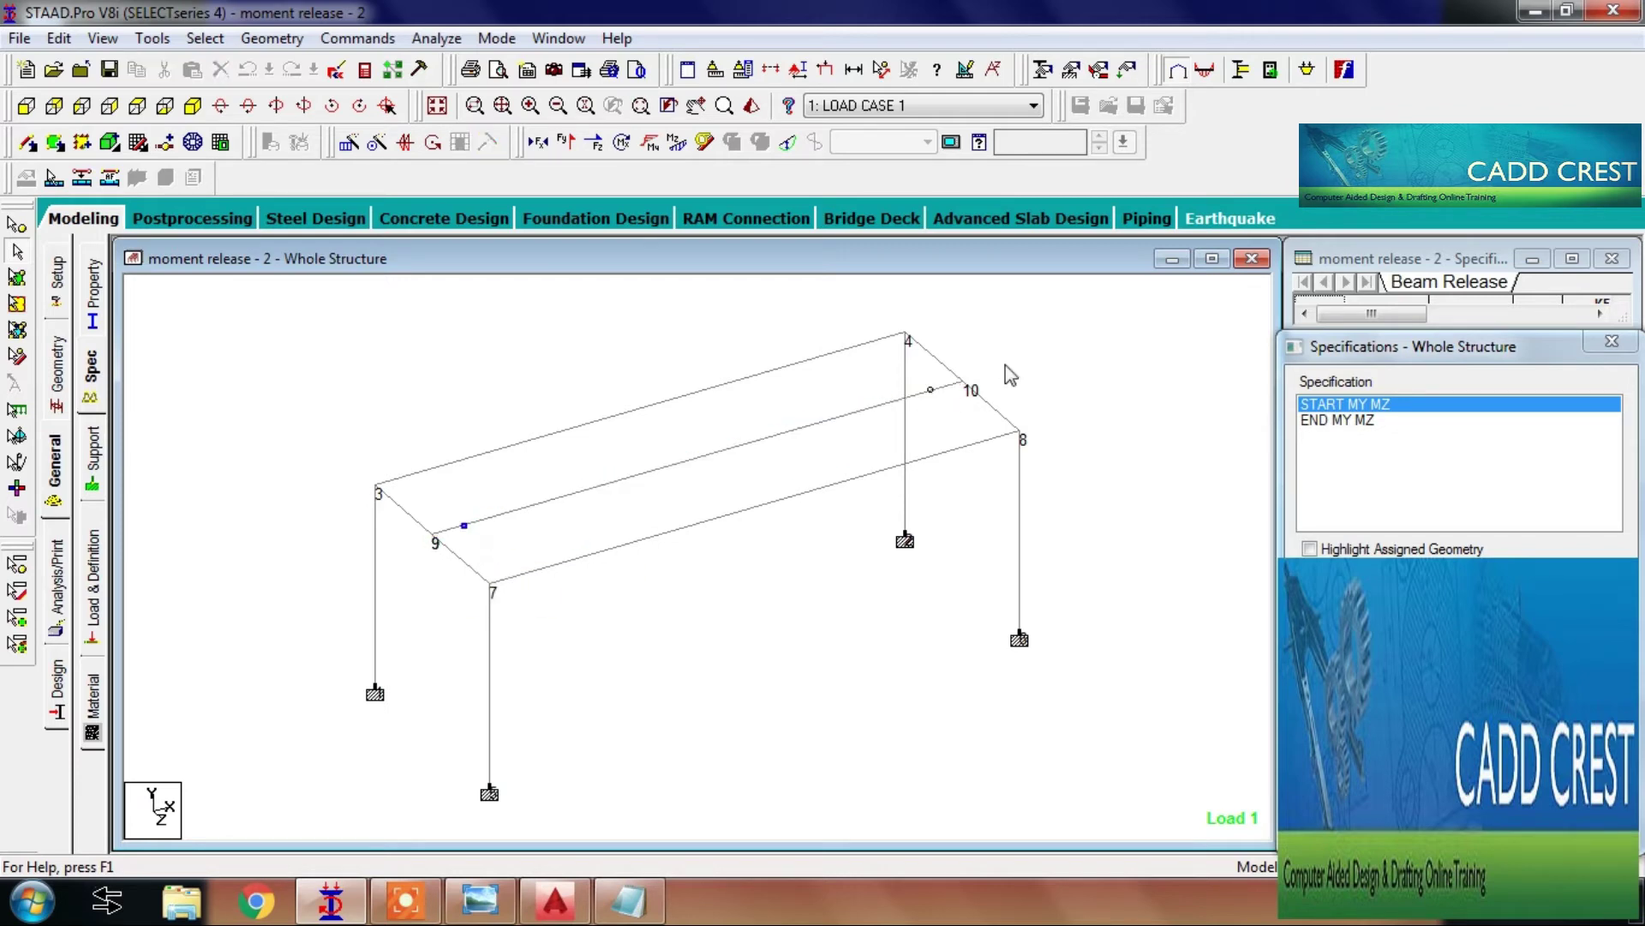
{"action": "left_click", "coordinate": [928, 394]}
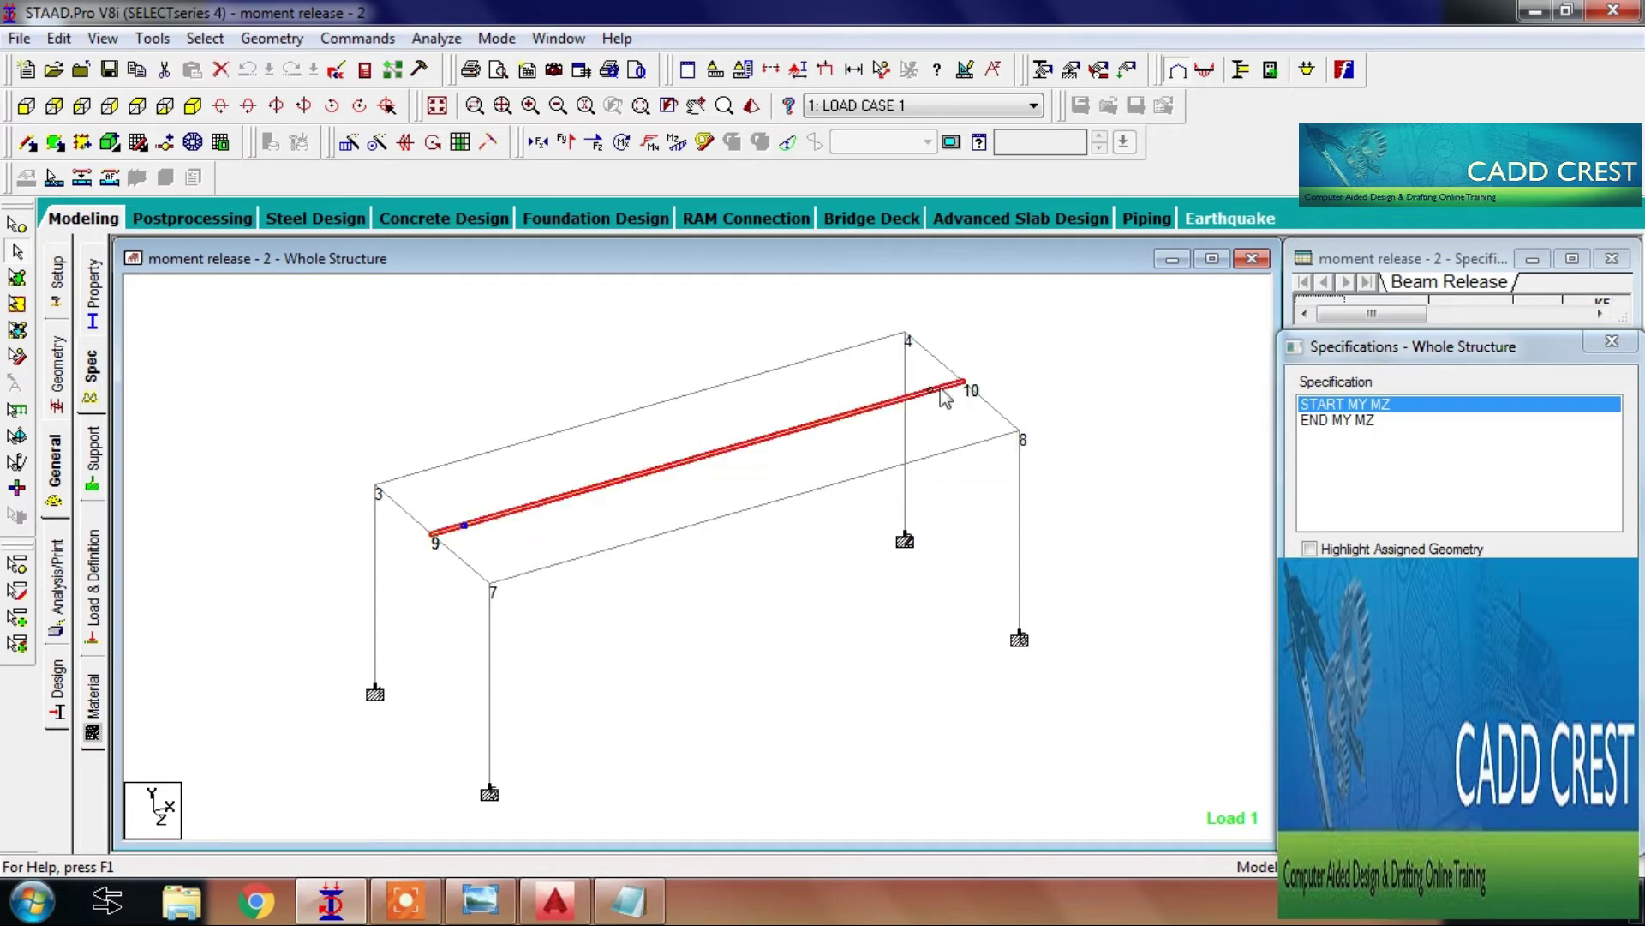
Step: Compare where the END MY MZ and START MY MZ releases apply on the secondary beam between nodes 9 and 10
{"action": "left_click", "coordinate": [1342, 420]}
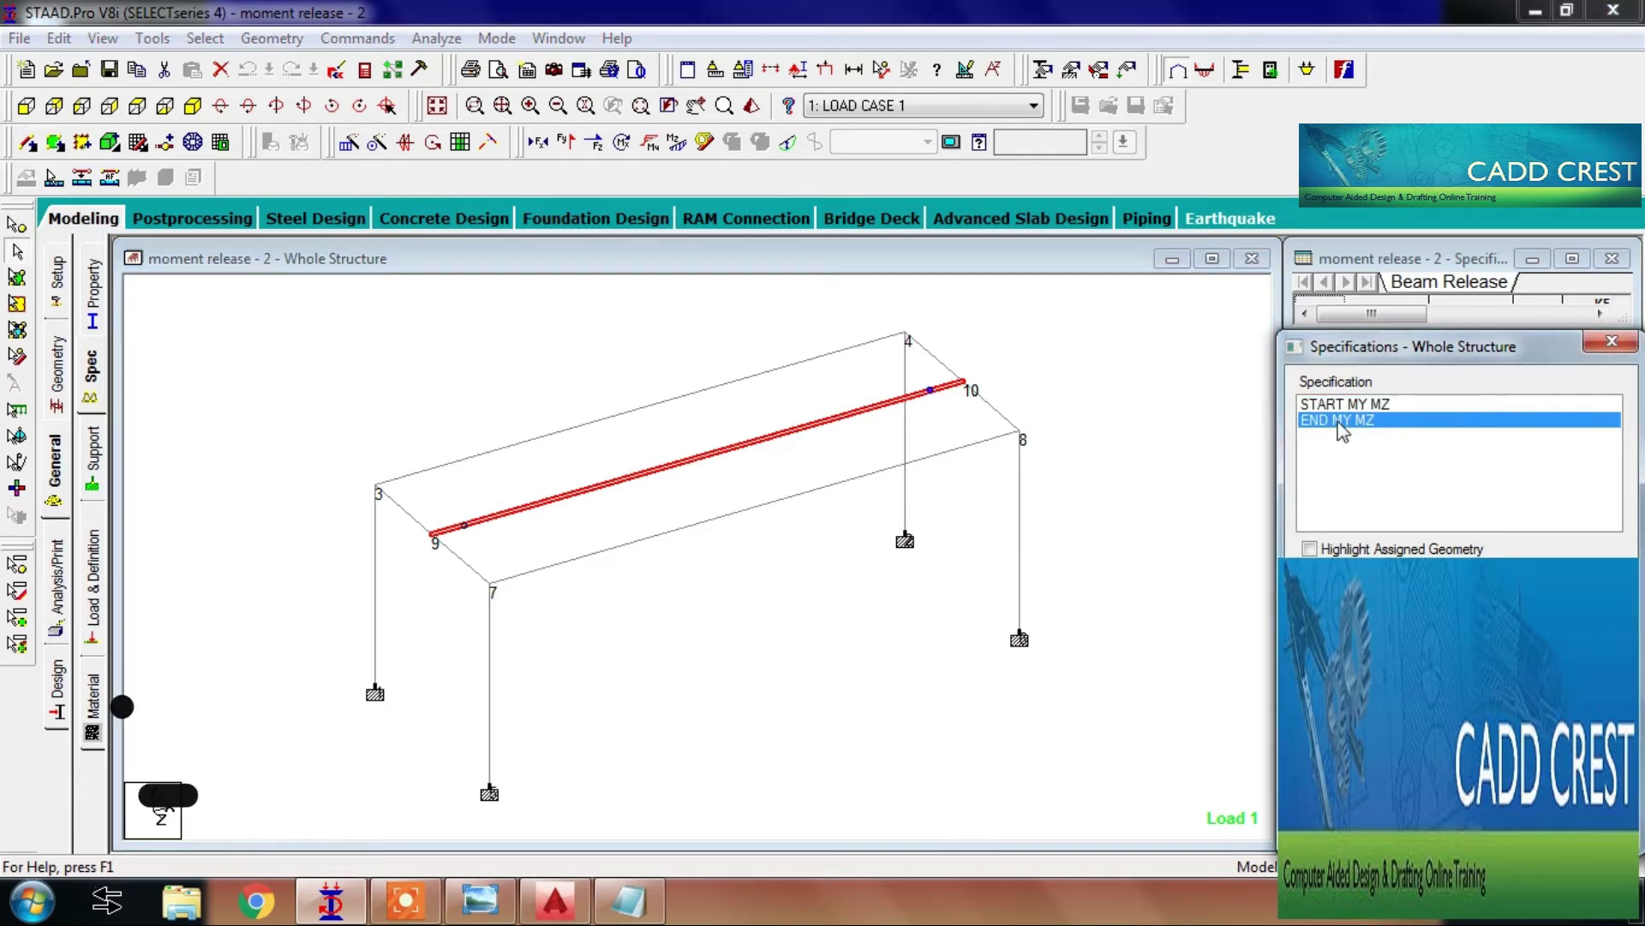
{"action": "left_click", "coordinate": [1142, 377]}
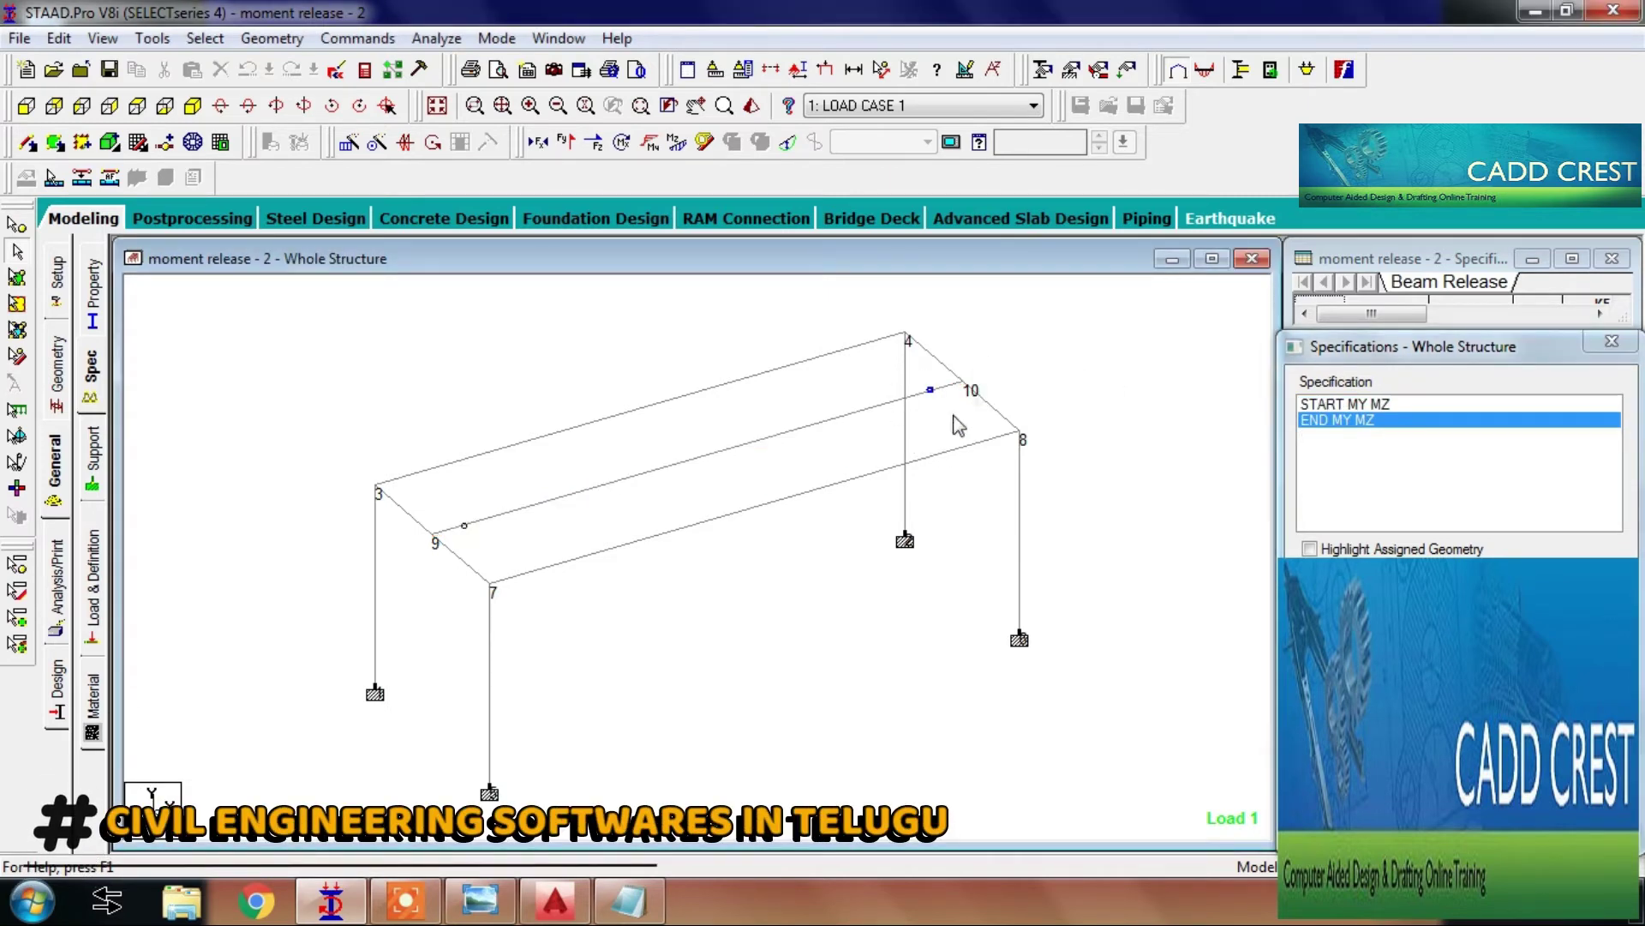
{"action": "left_click", "coordinate": [1380, 410]}
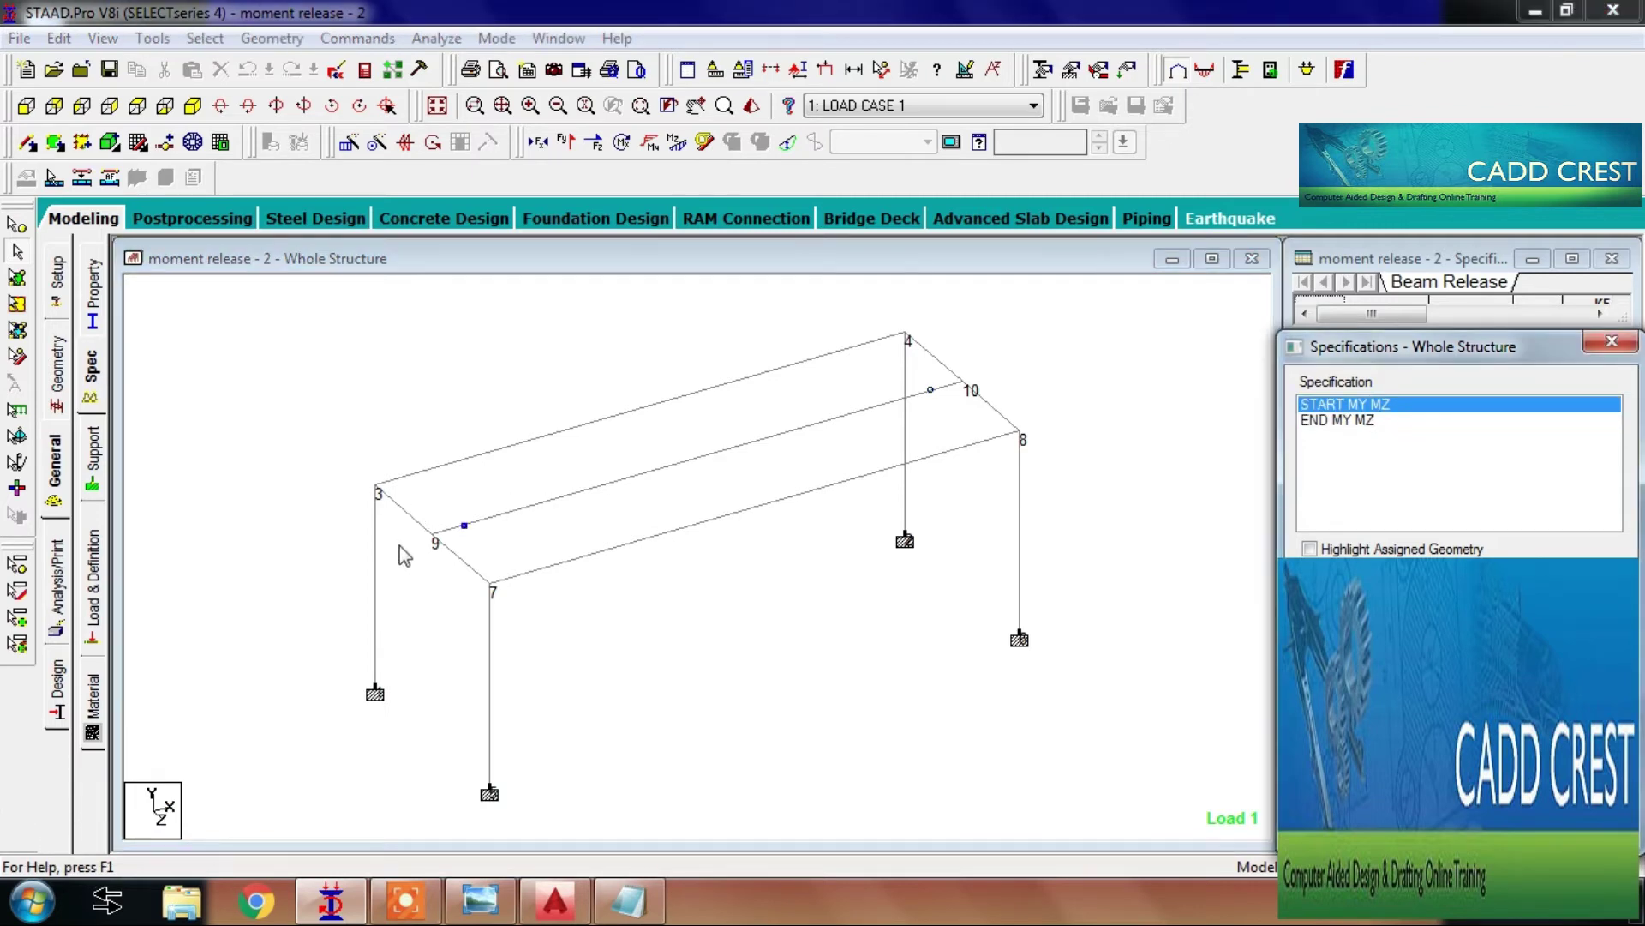
{"action": "left_click", "coordinate": [516, 549]}
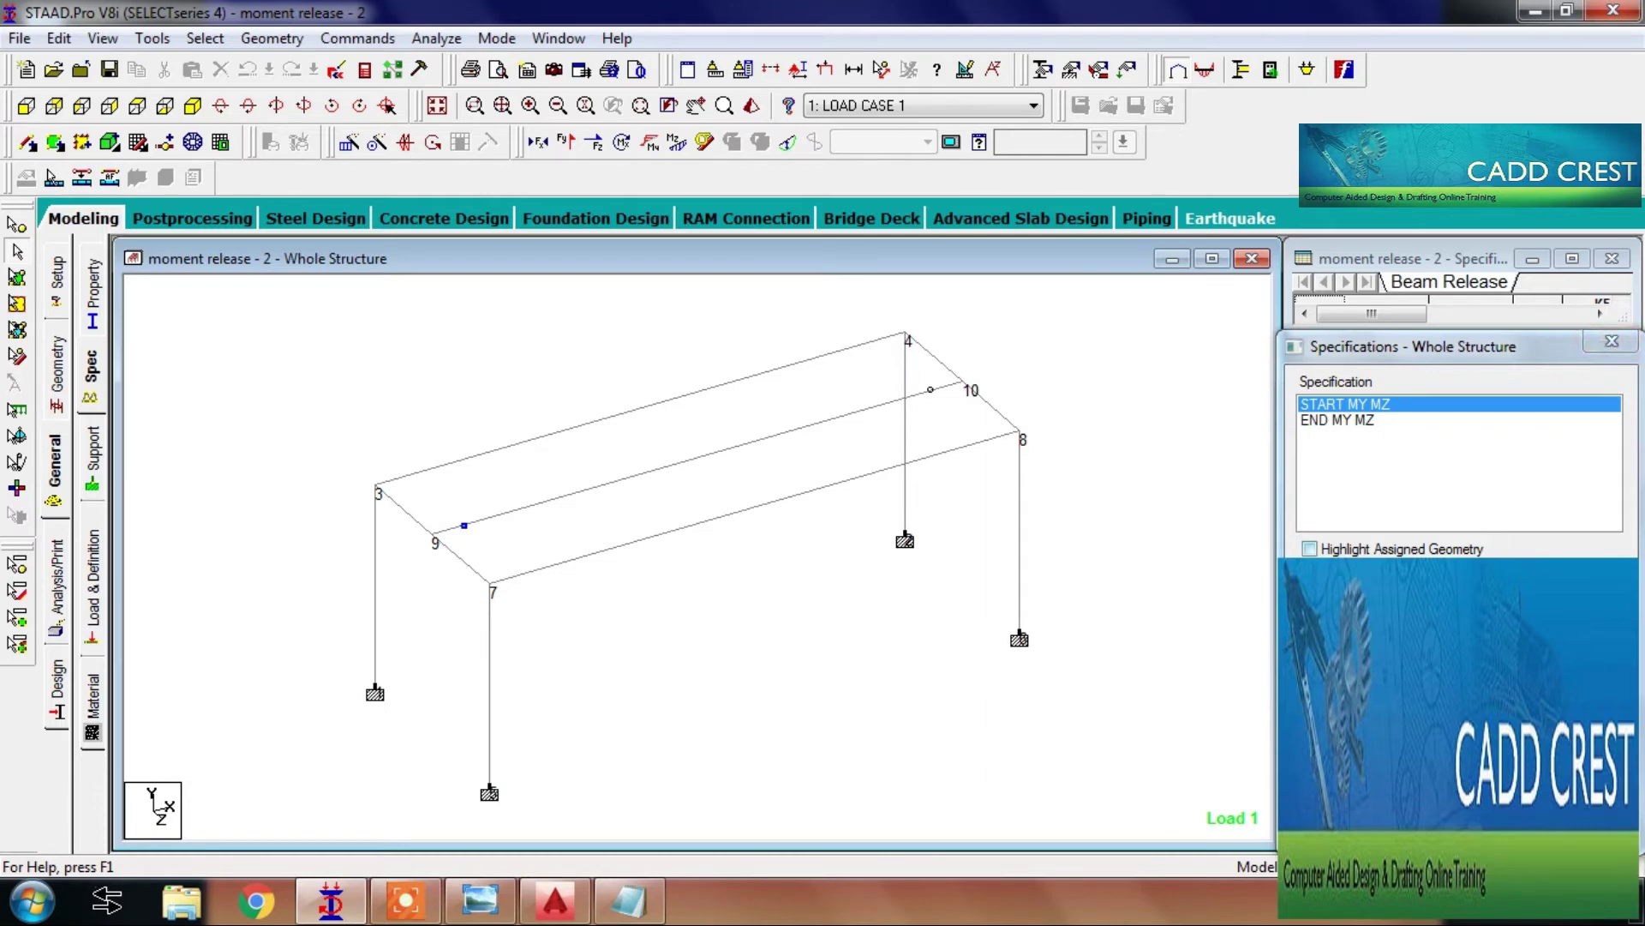
Step: Review the member release specification options without adding one, and briefly highlight the secondary beam
{"action": "left_click", "coordinate": [1460, 636]}
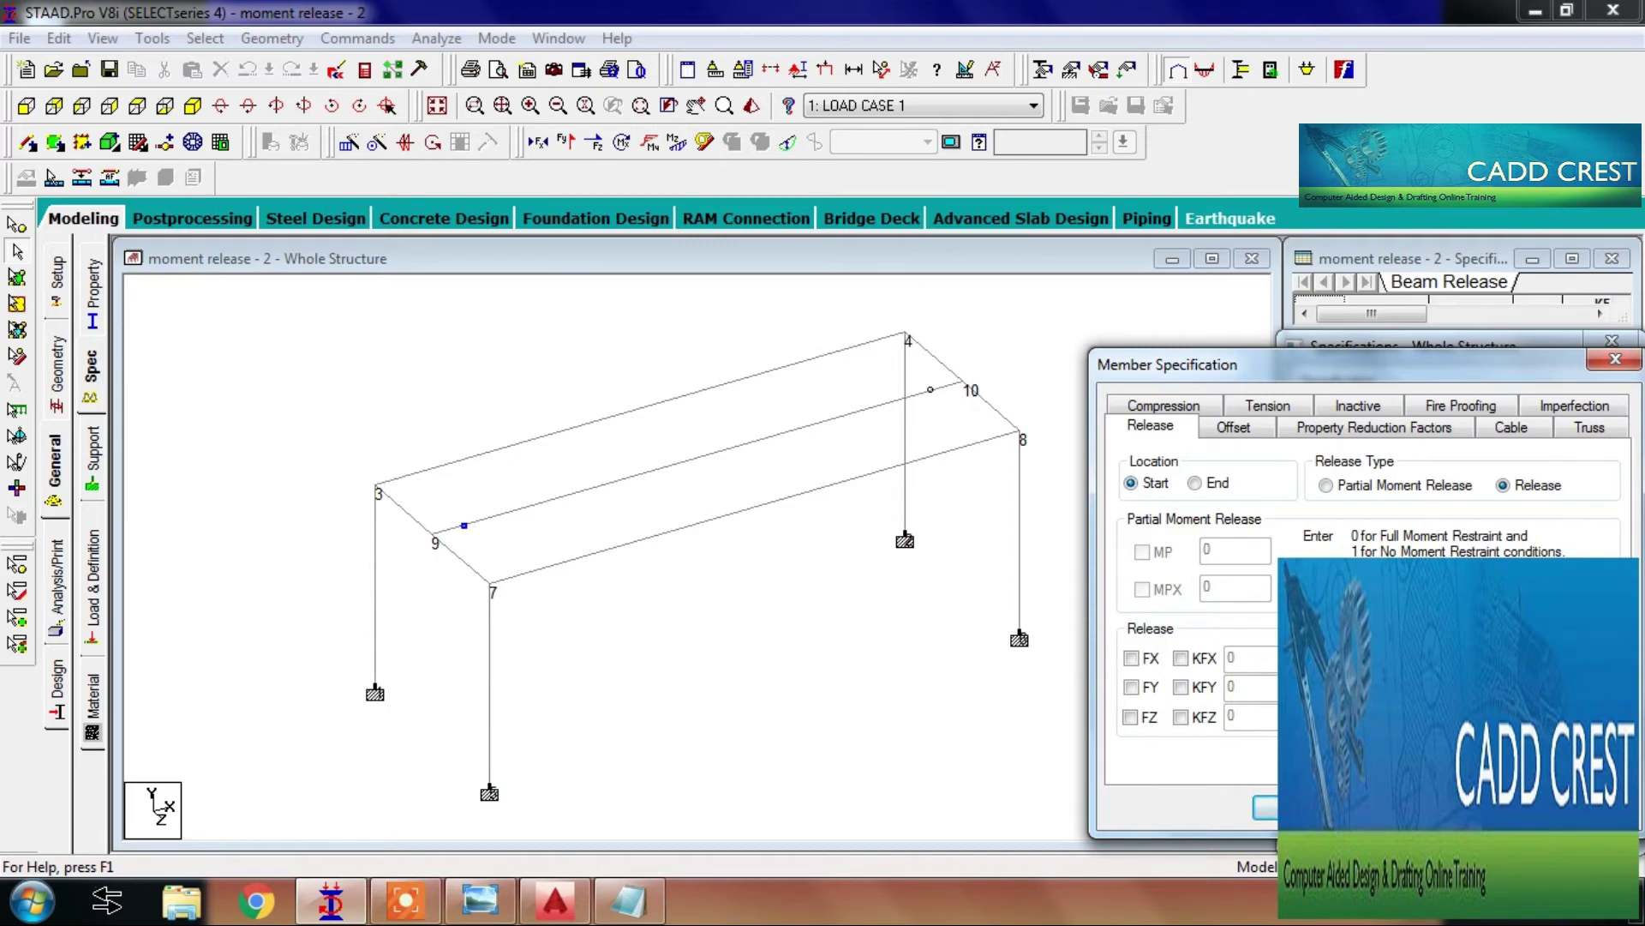
{"action": "left_click", "coordinate": [1399, 808]}
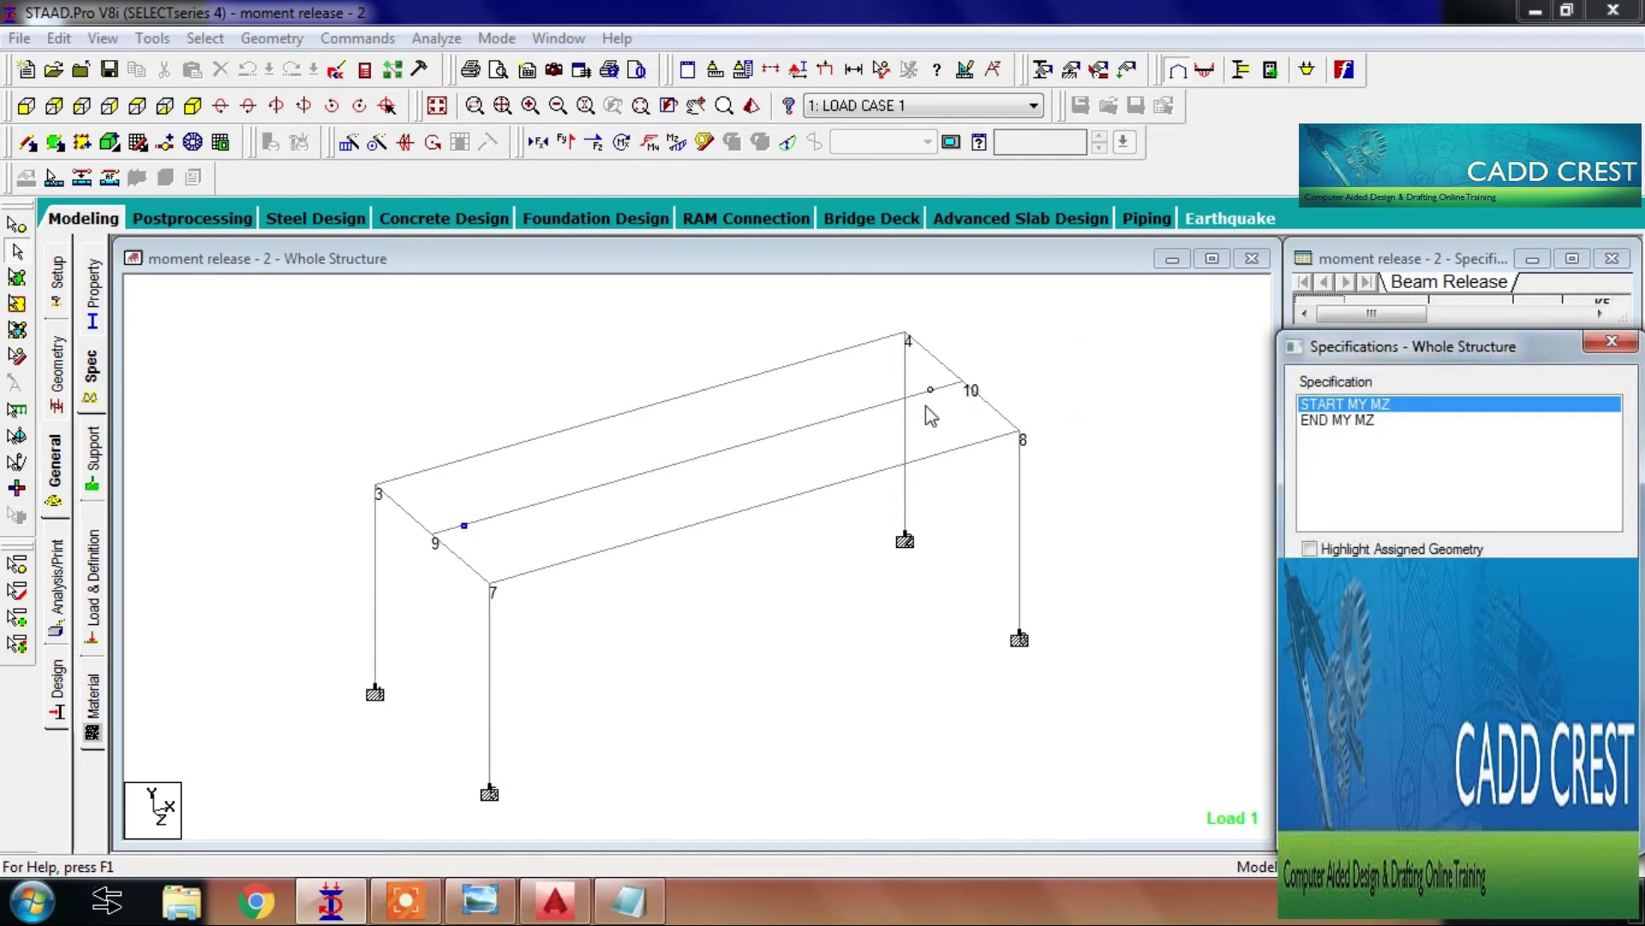
{"action": "left_click", "coordinate": [753, 442]}
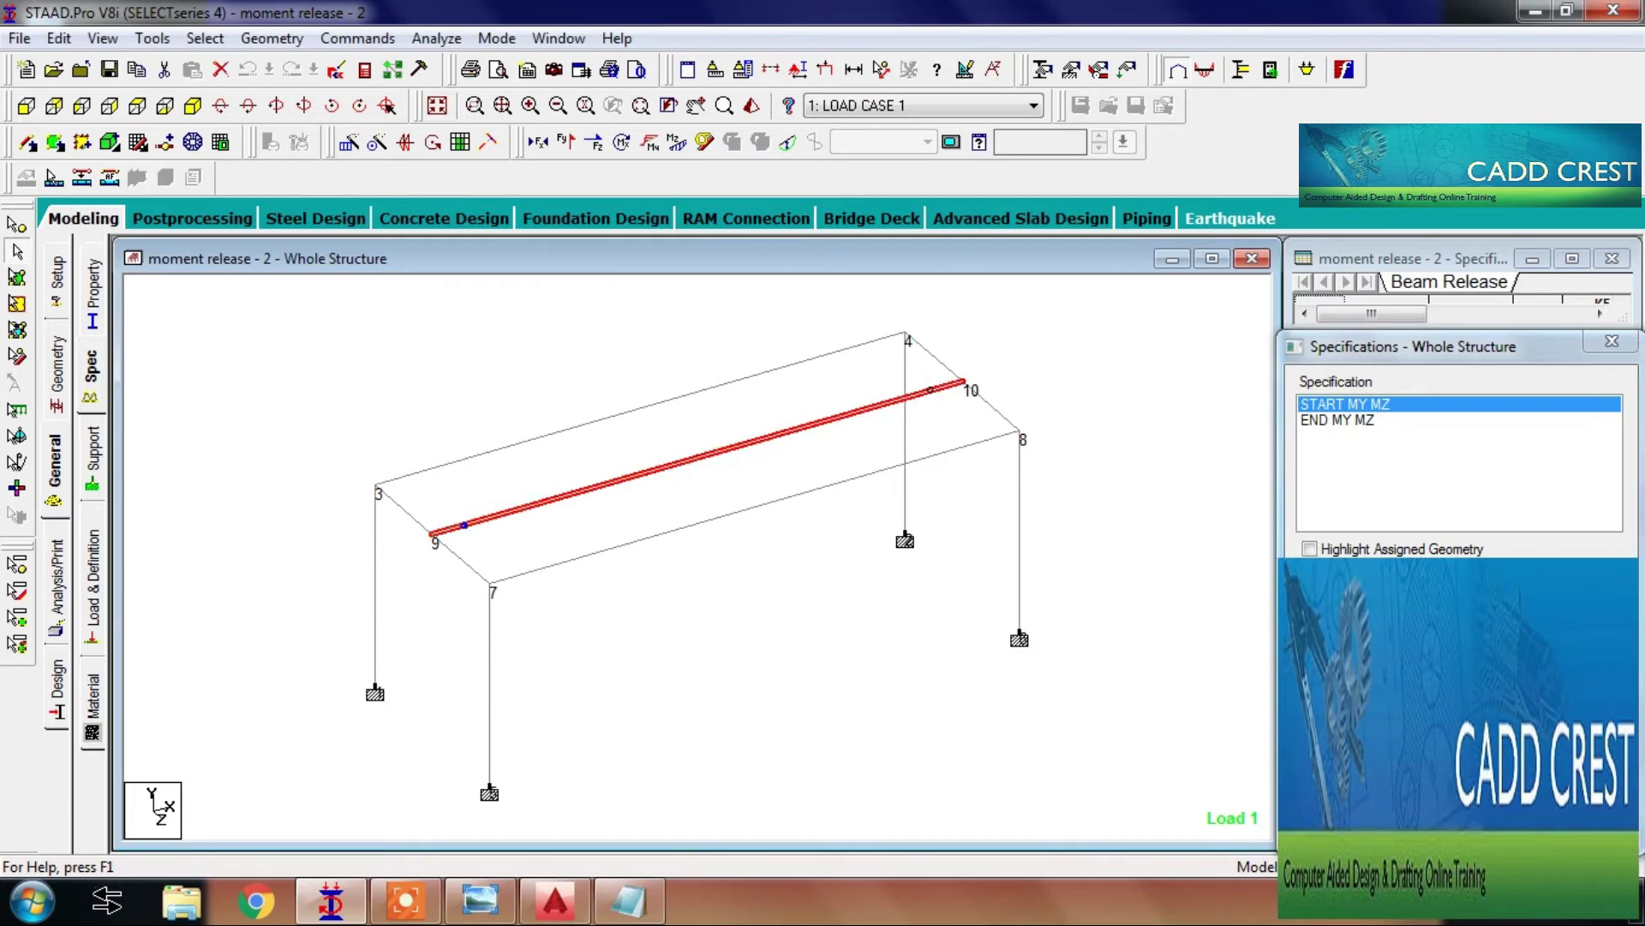
{"action": "left_click", "coordinate": [1187, 668]}
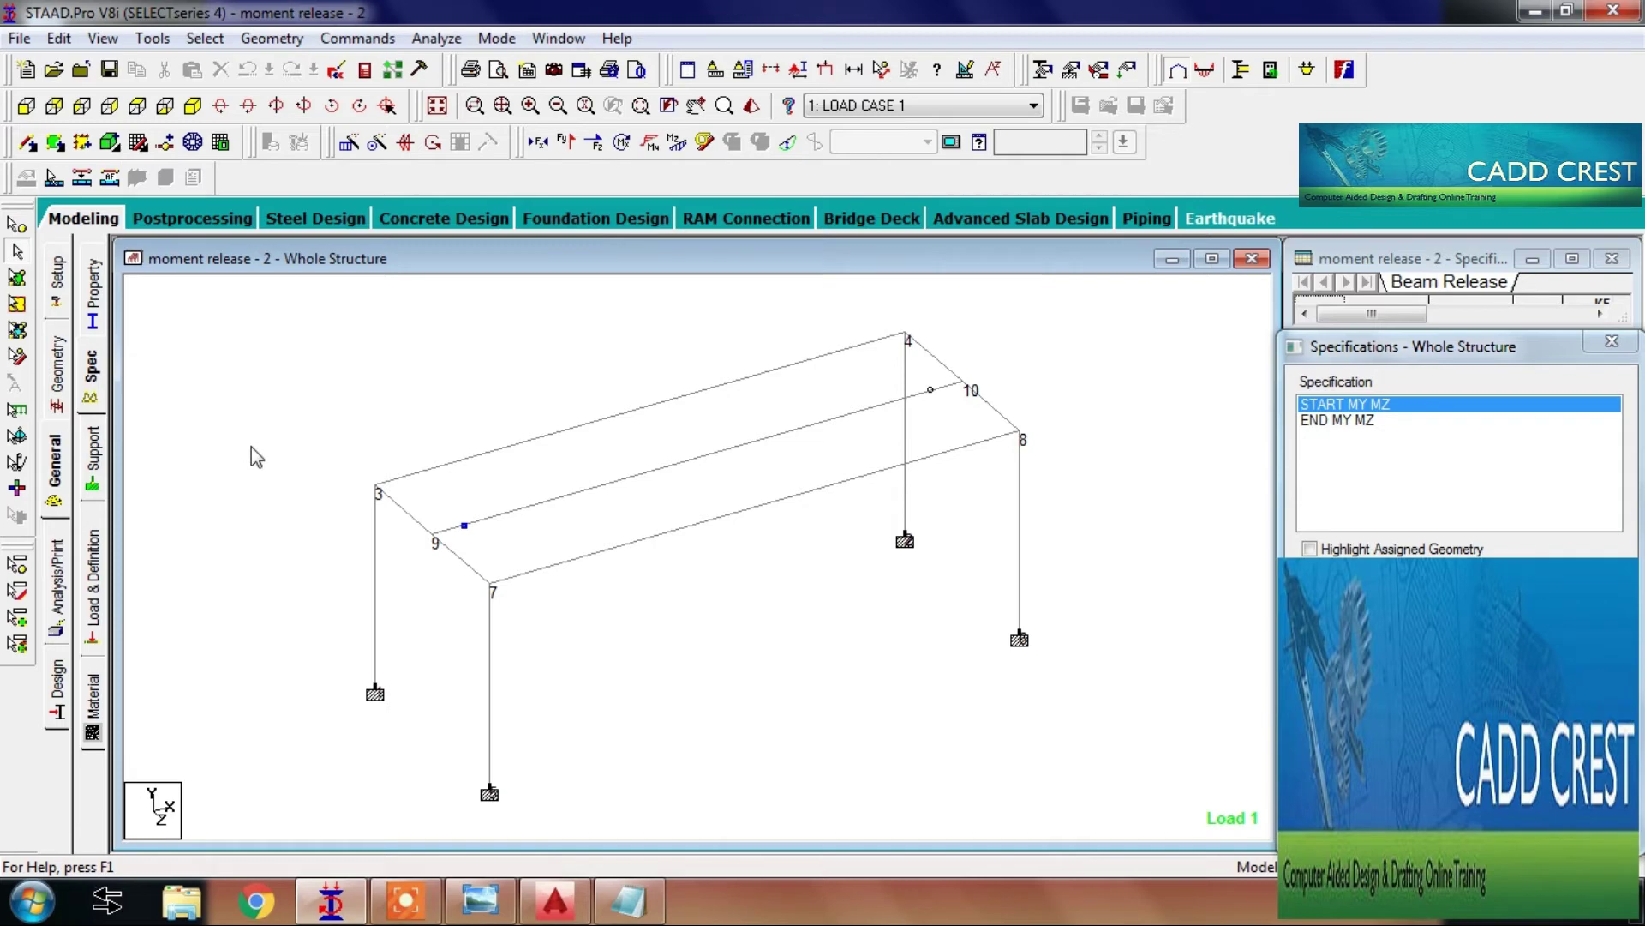
Step: Open the recent file moment release - 1, and highlight a primary beam segment and the middle secondary beam
{"action": "key", "text": "alt+f"}
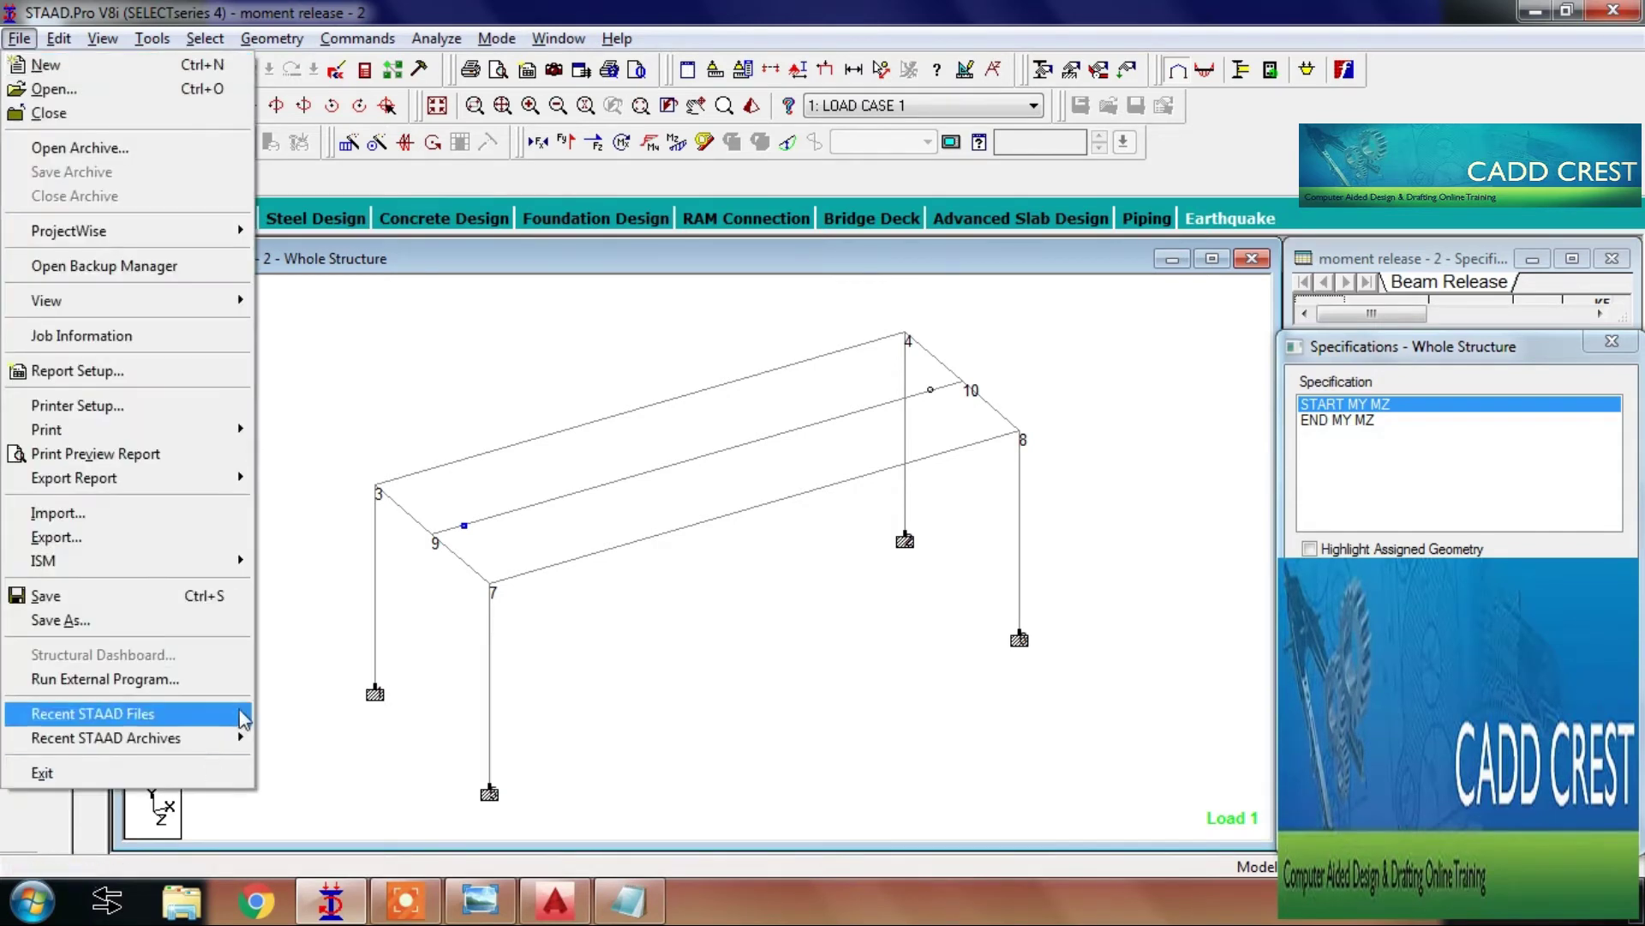
{"action": "mouse_move", "coordinate": [242, 718]}
{"action": "left_click", "coordinate": [360, 523]}
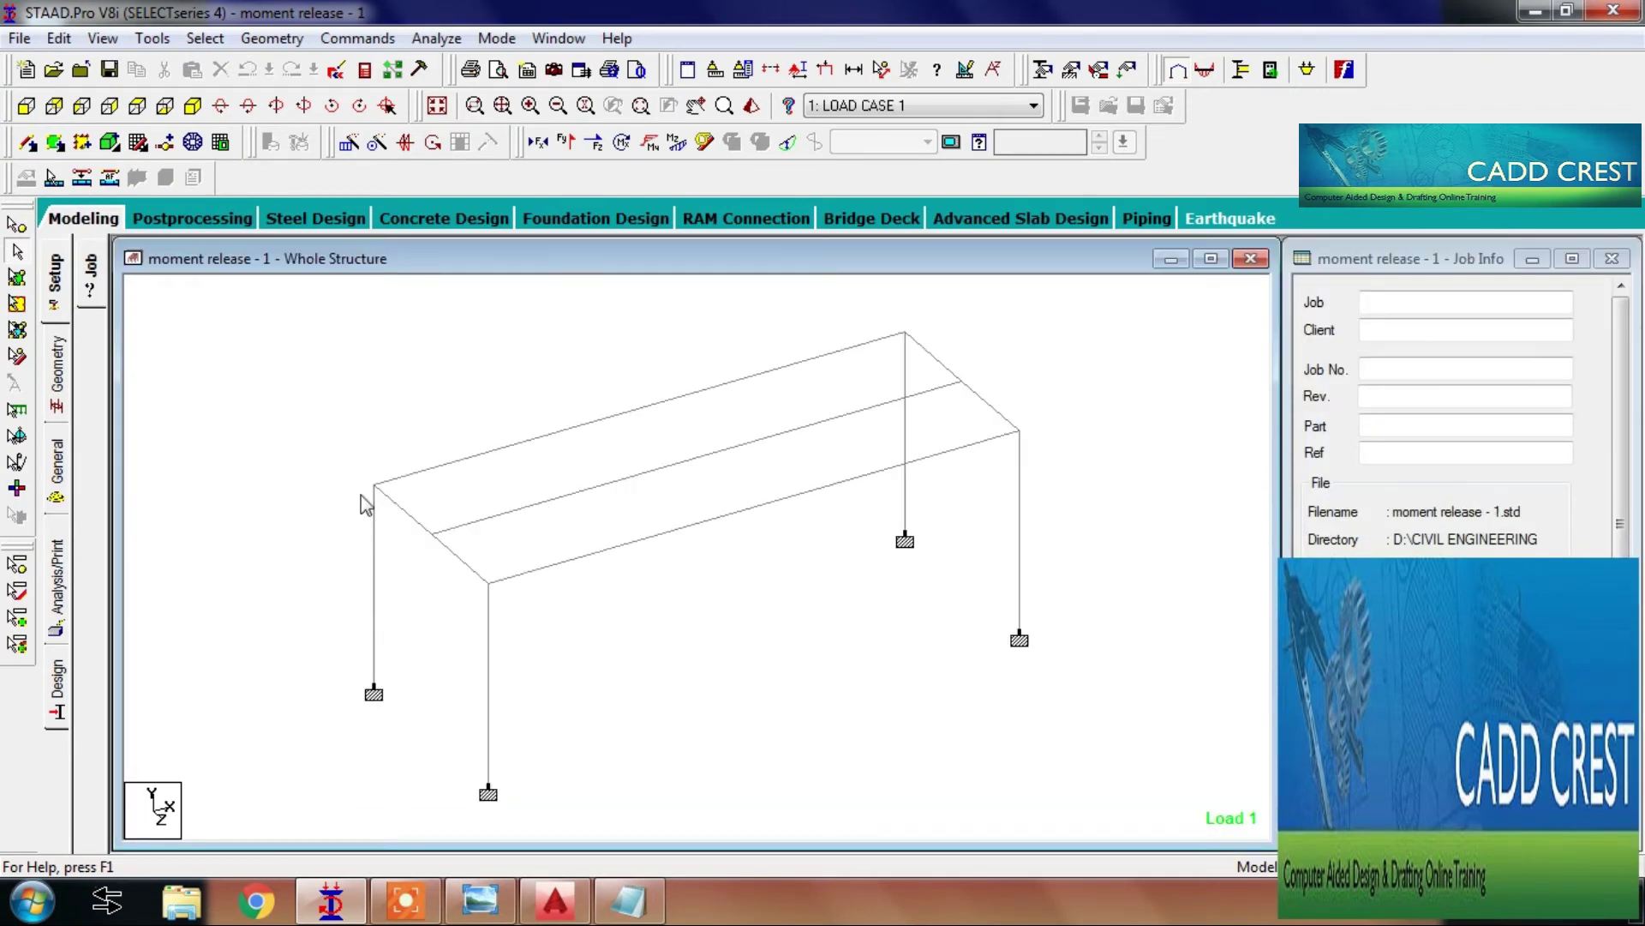
{"action": "left_click", "coordinate": [409, 524]}
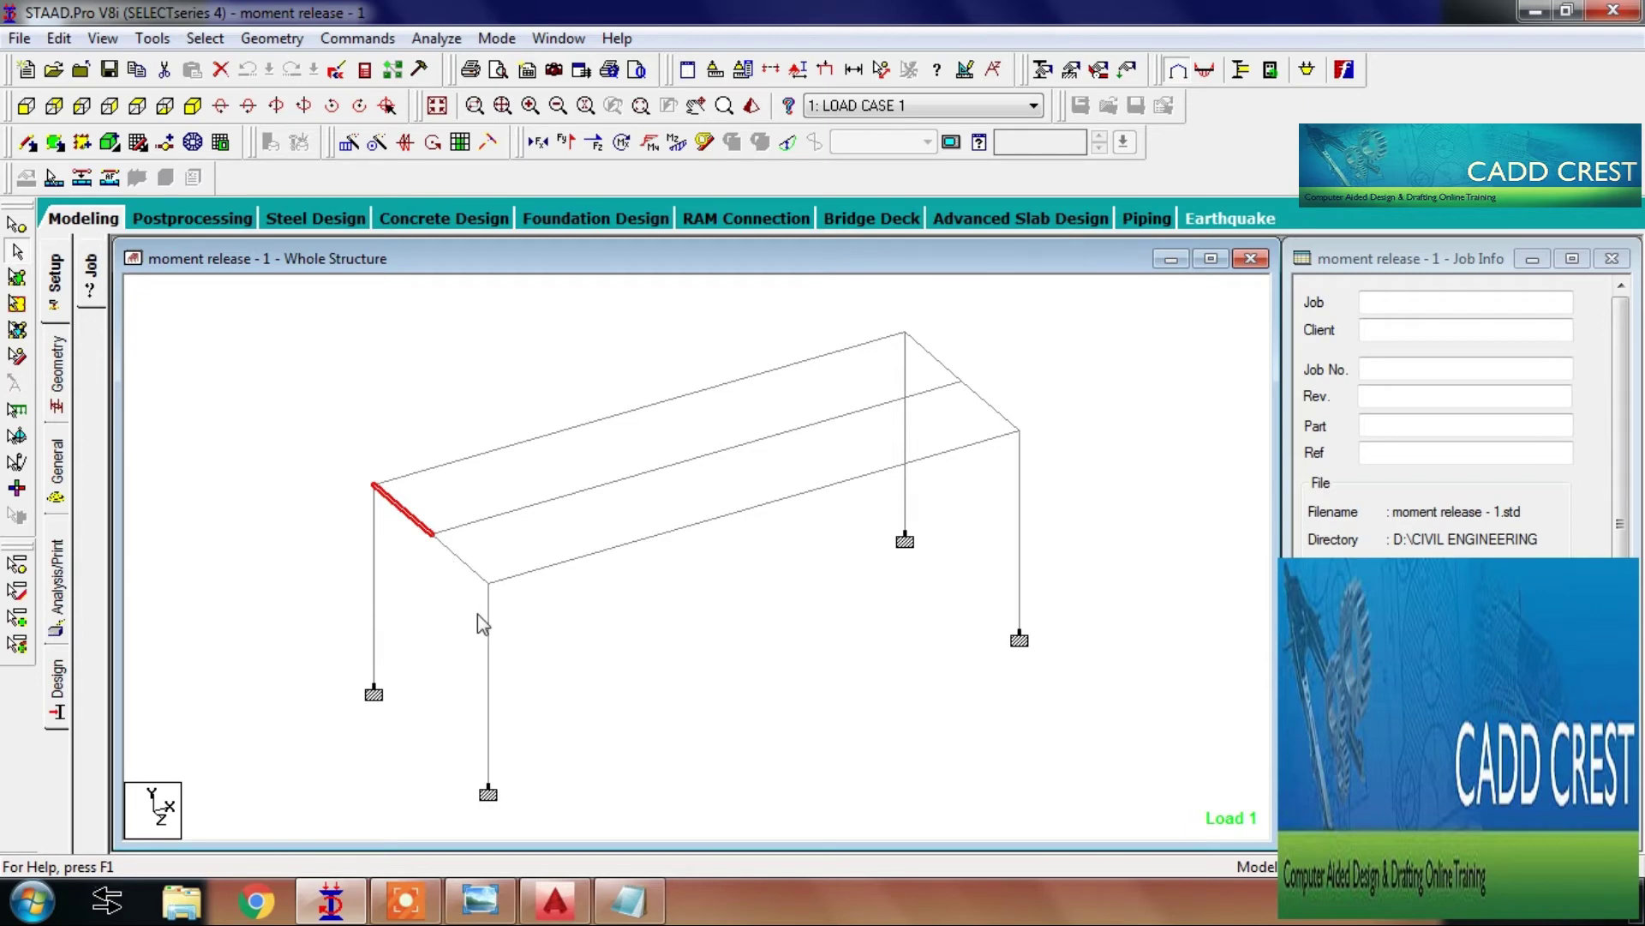
{"action": "left_click", "coordinate": [608, 482]}
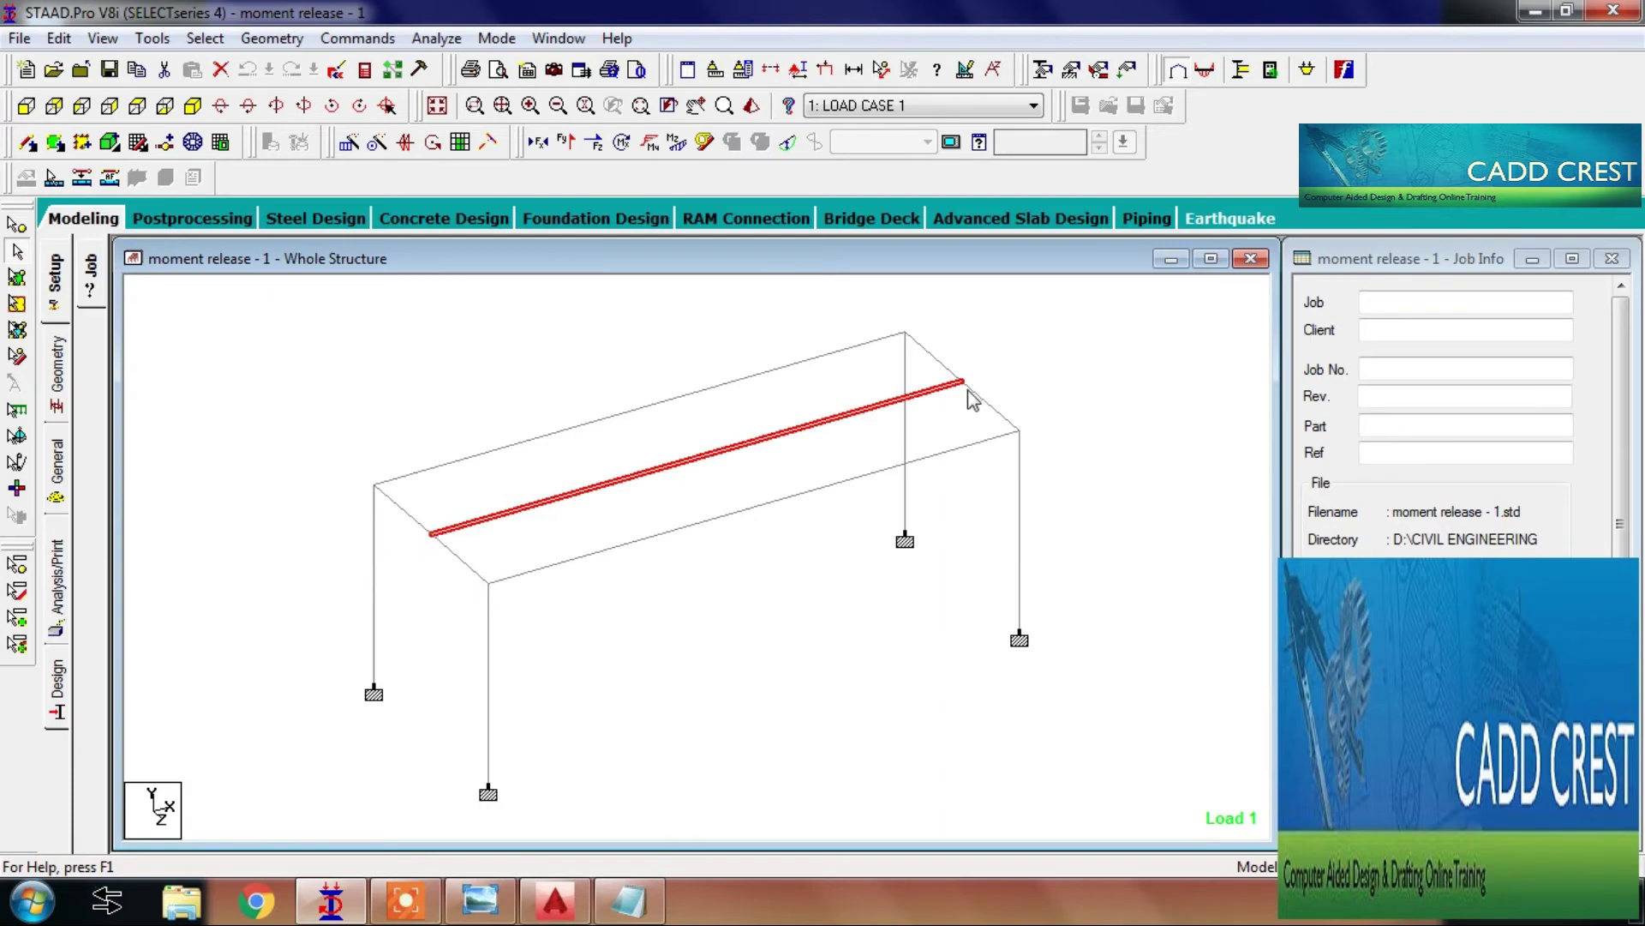
Step: Show the postprocessing beam graphs of the selected secondary beam for LOAD CASE 1
{"action": "left_click", "coordinate": [178, 223]}
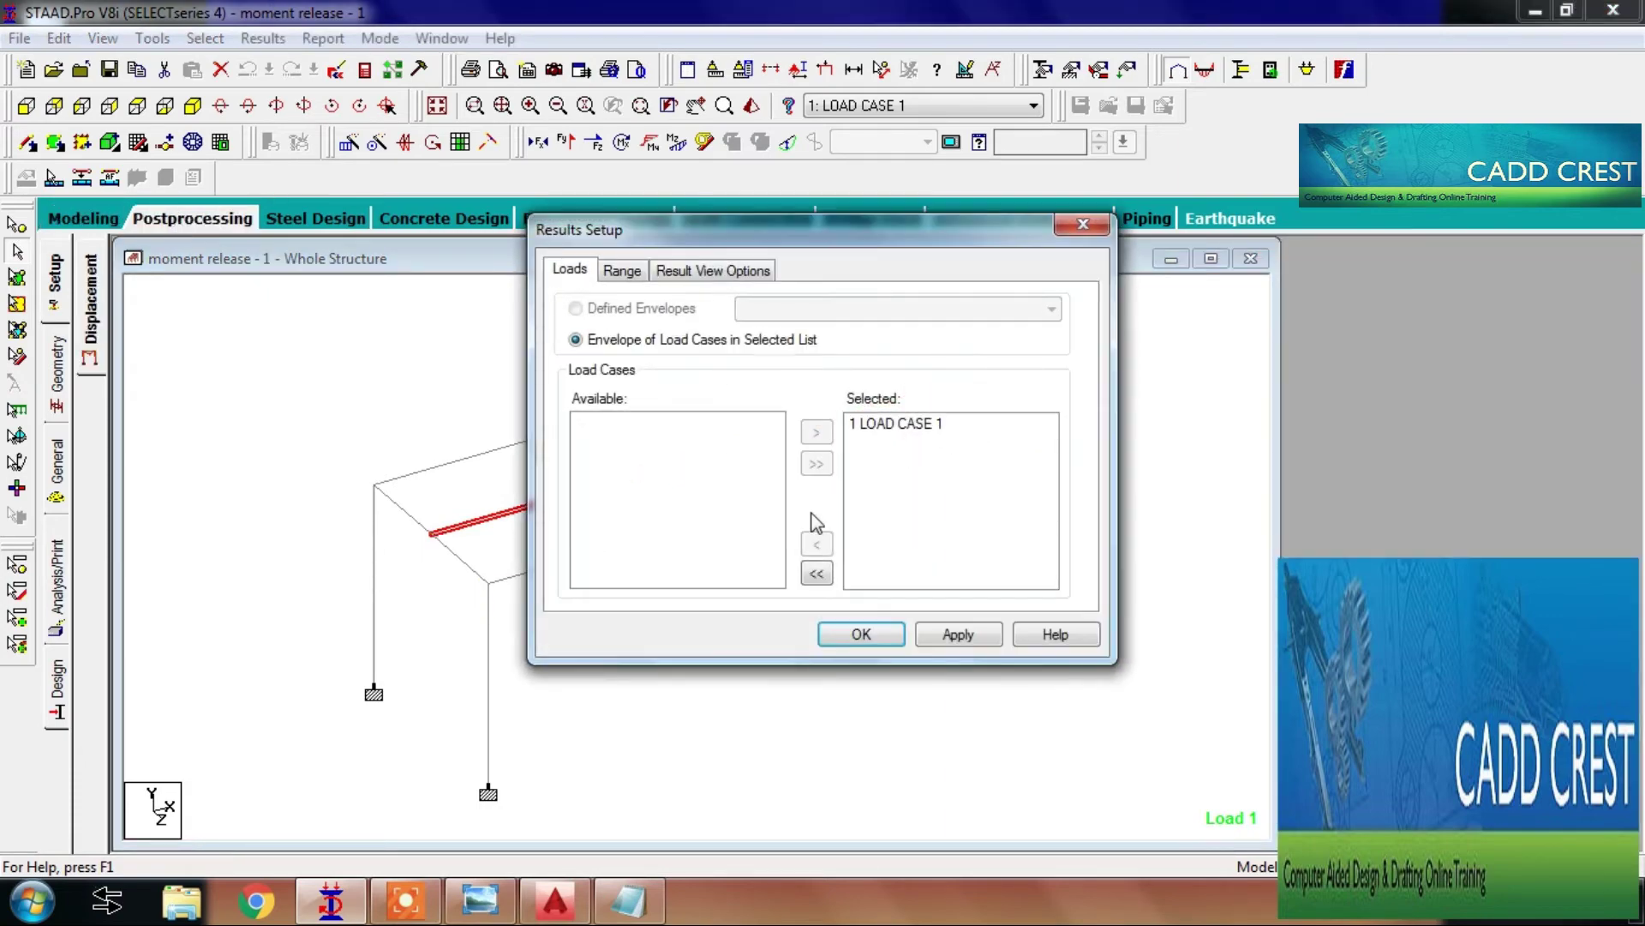
{"action": "left_click", "coordinate": [877, 632]}
{"action": "left_click", "coordinate": [63, 364]}
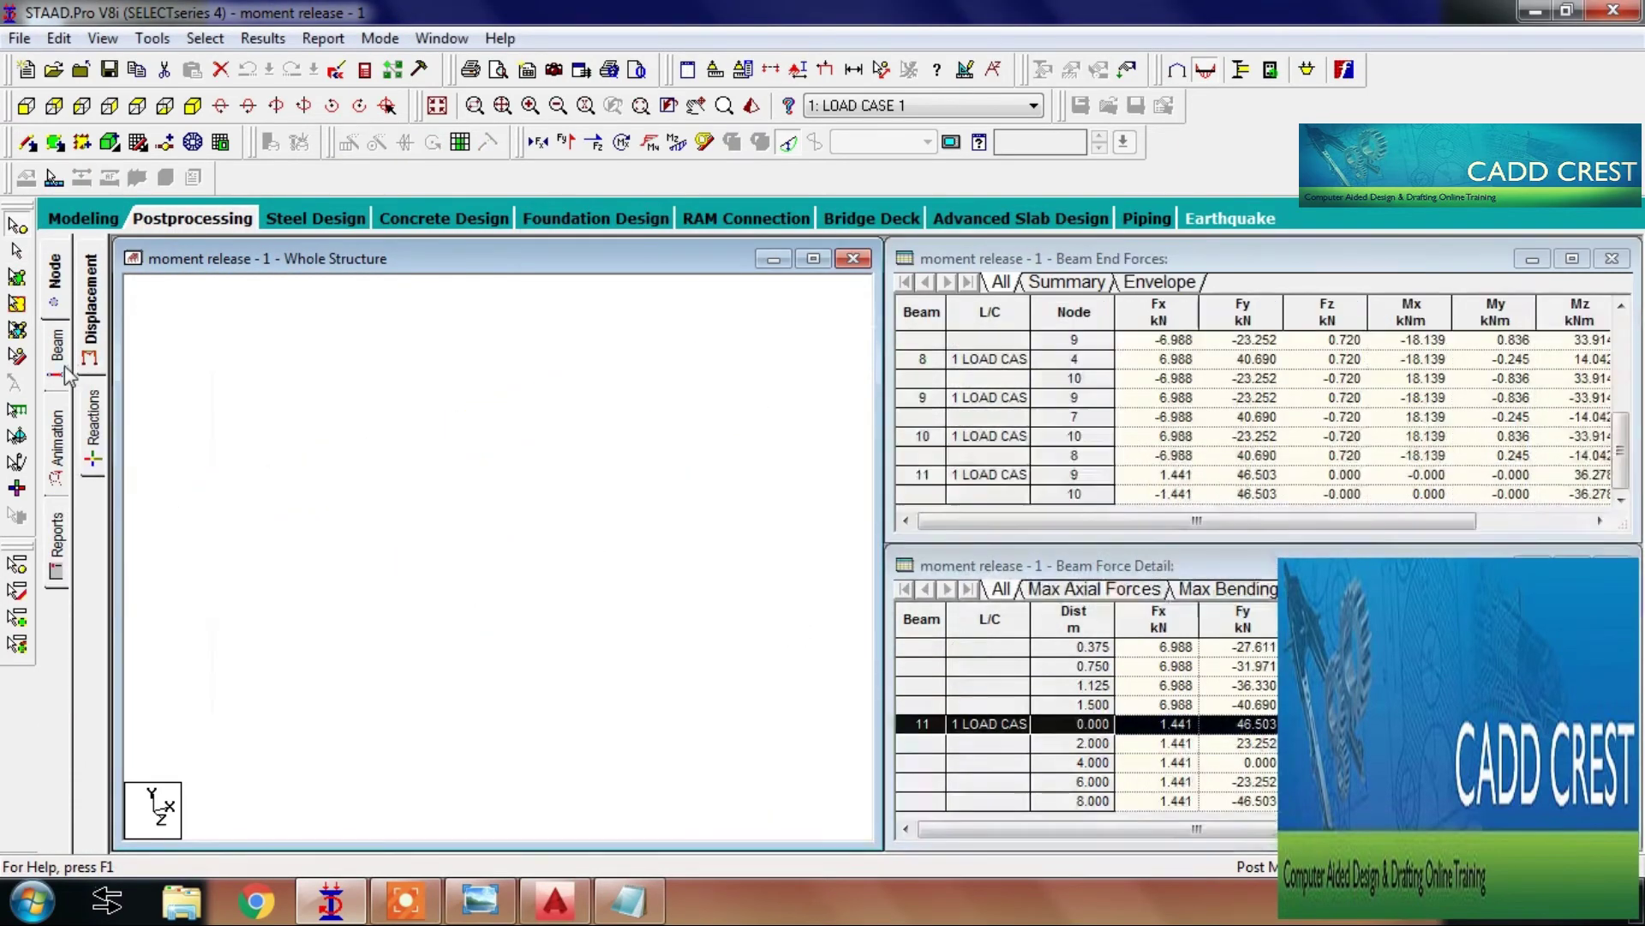
{"action": "left_click", "coordinate": [101, 473]}
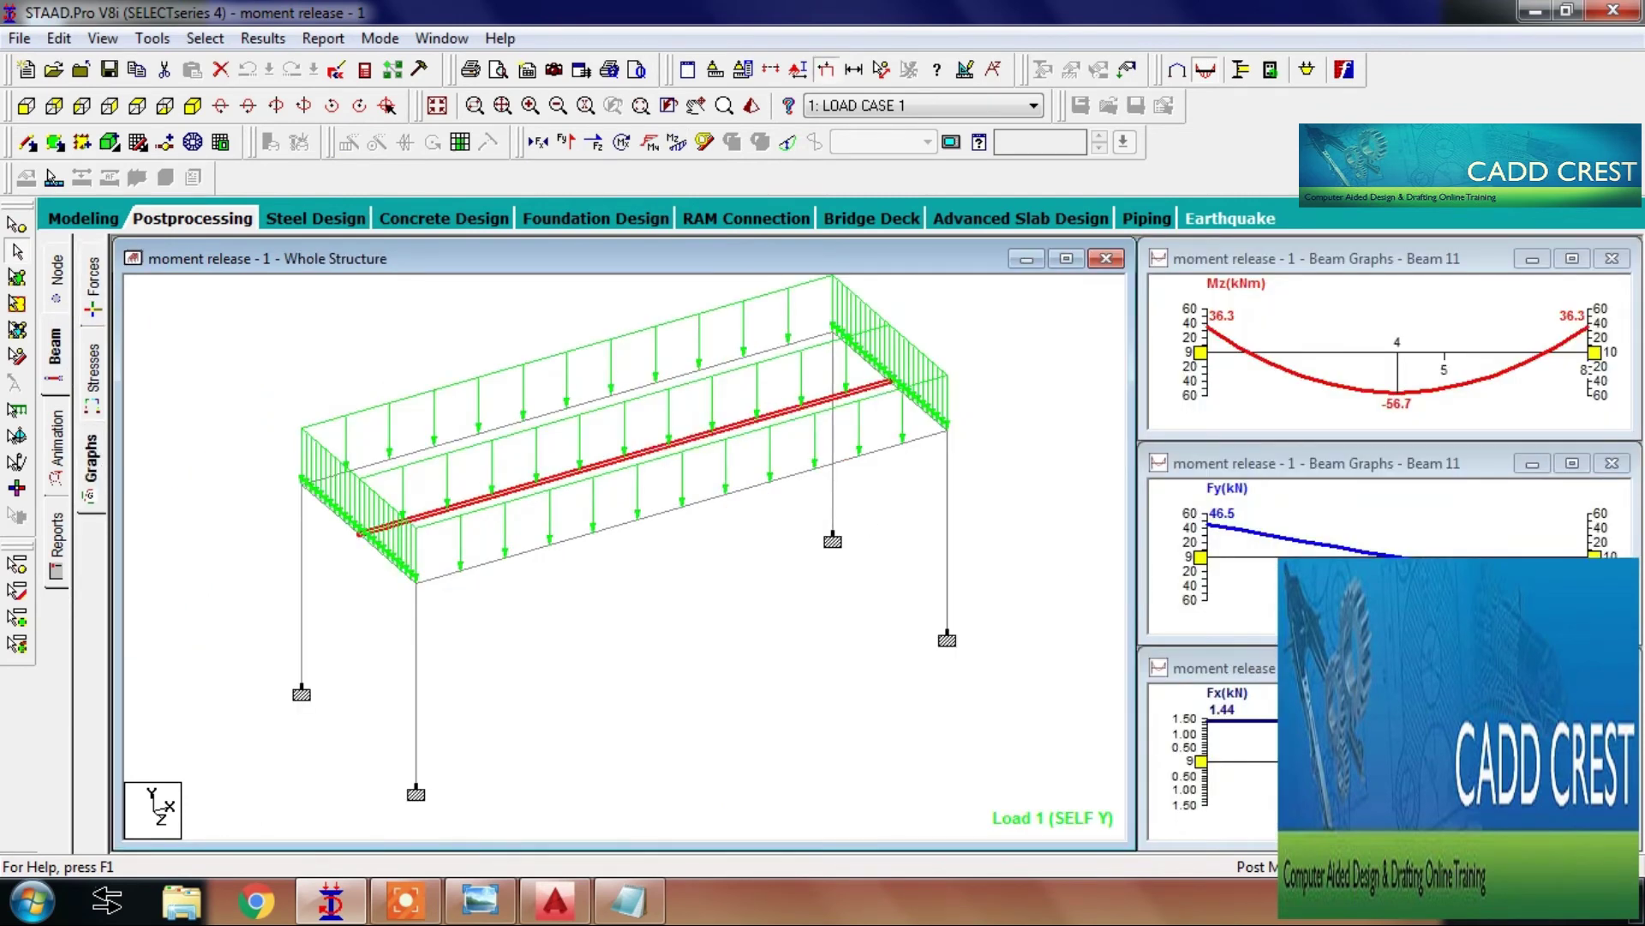
Step: Change the axial force beam graph to show torsion instead
{"action": "left_click", "coordinate": [1422, 754]}
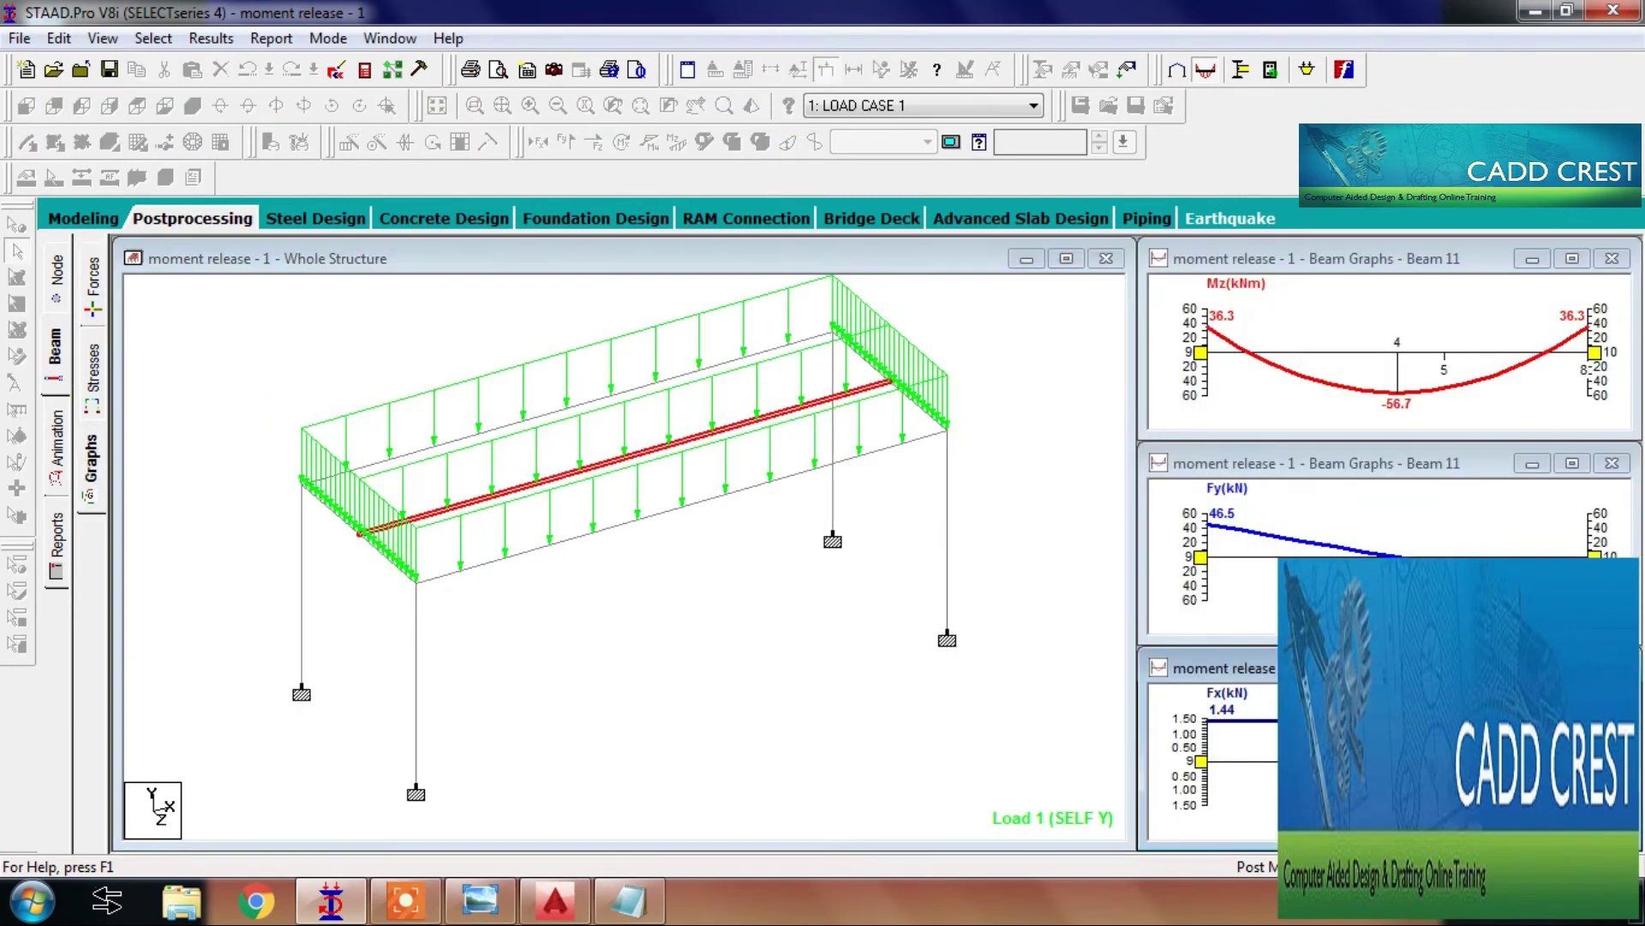
{"action": "right_click", "coordinate": [1423, 754]}
{"action": "left_click", "coordinate": [1461, 771]}
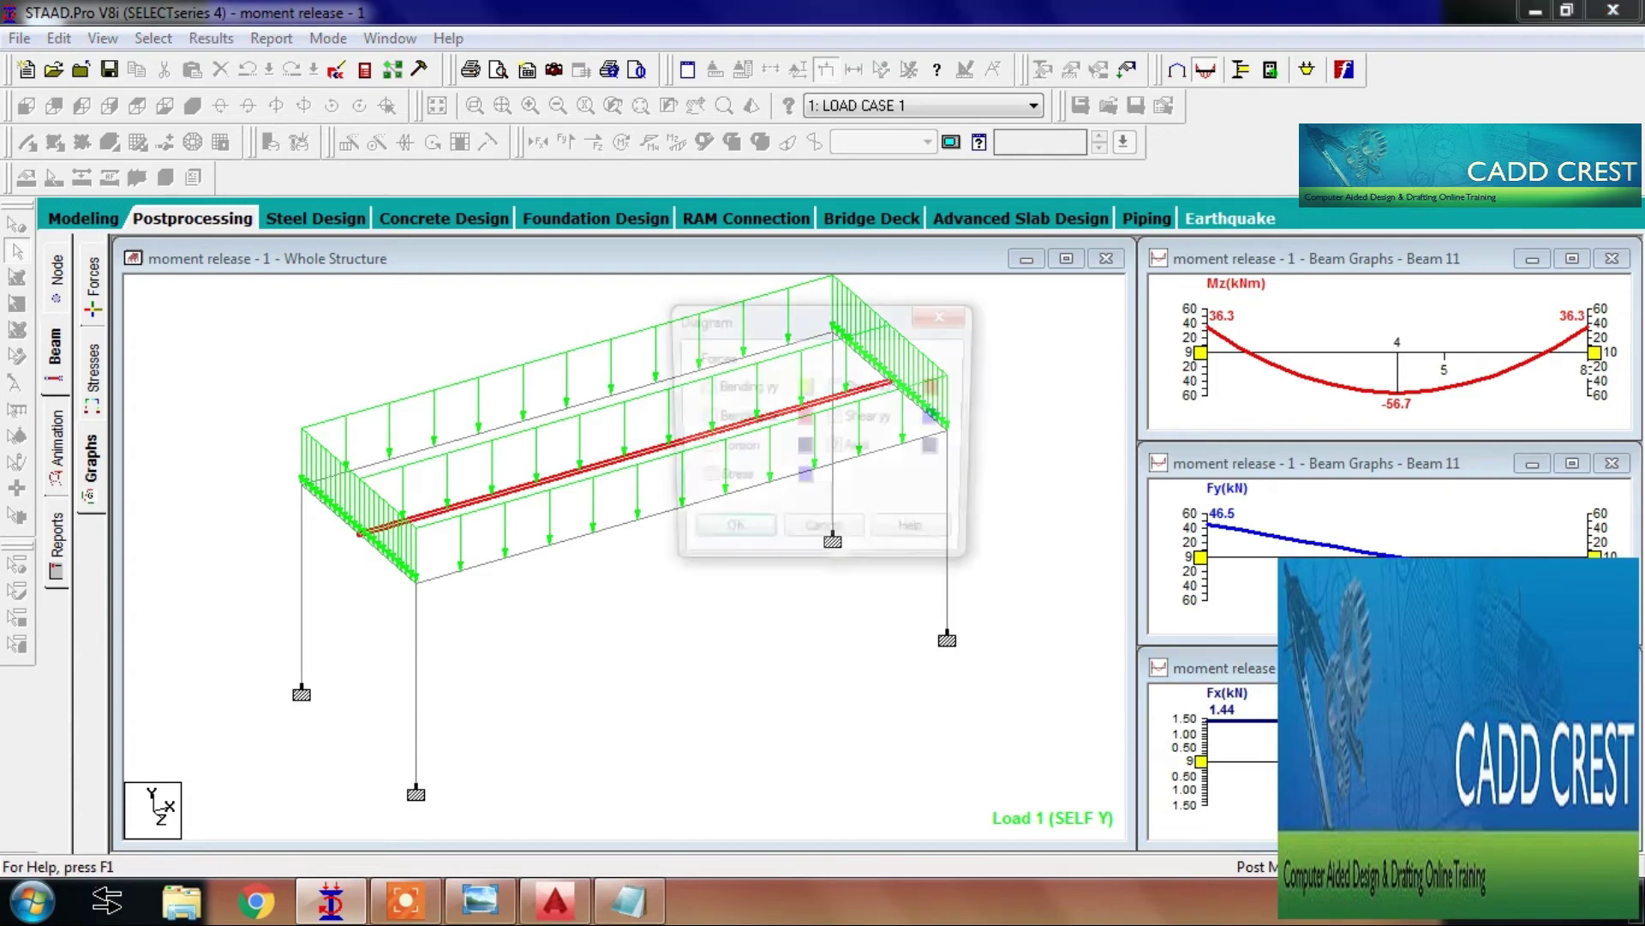
{"action": "left_click", "coordinate": [835, 449]}
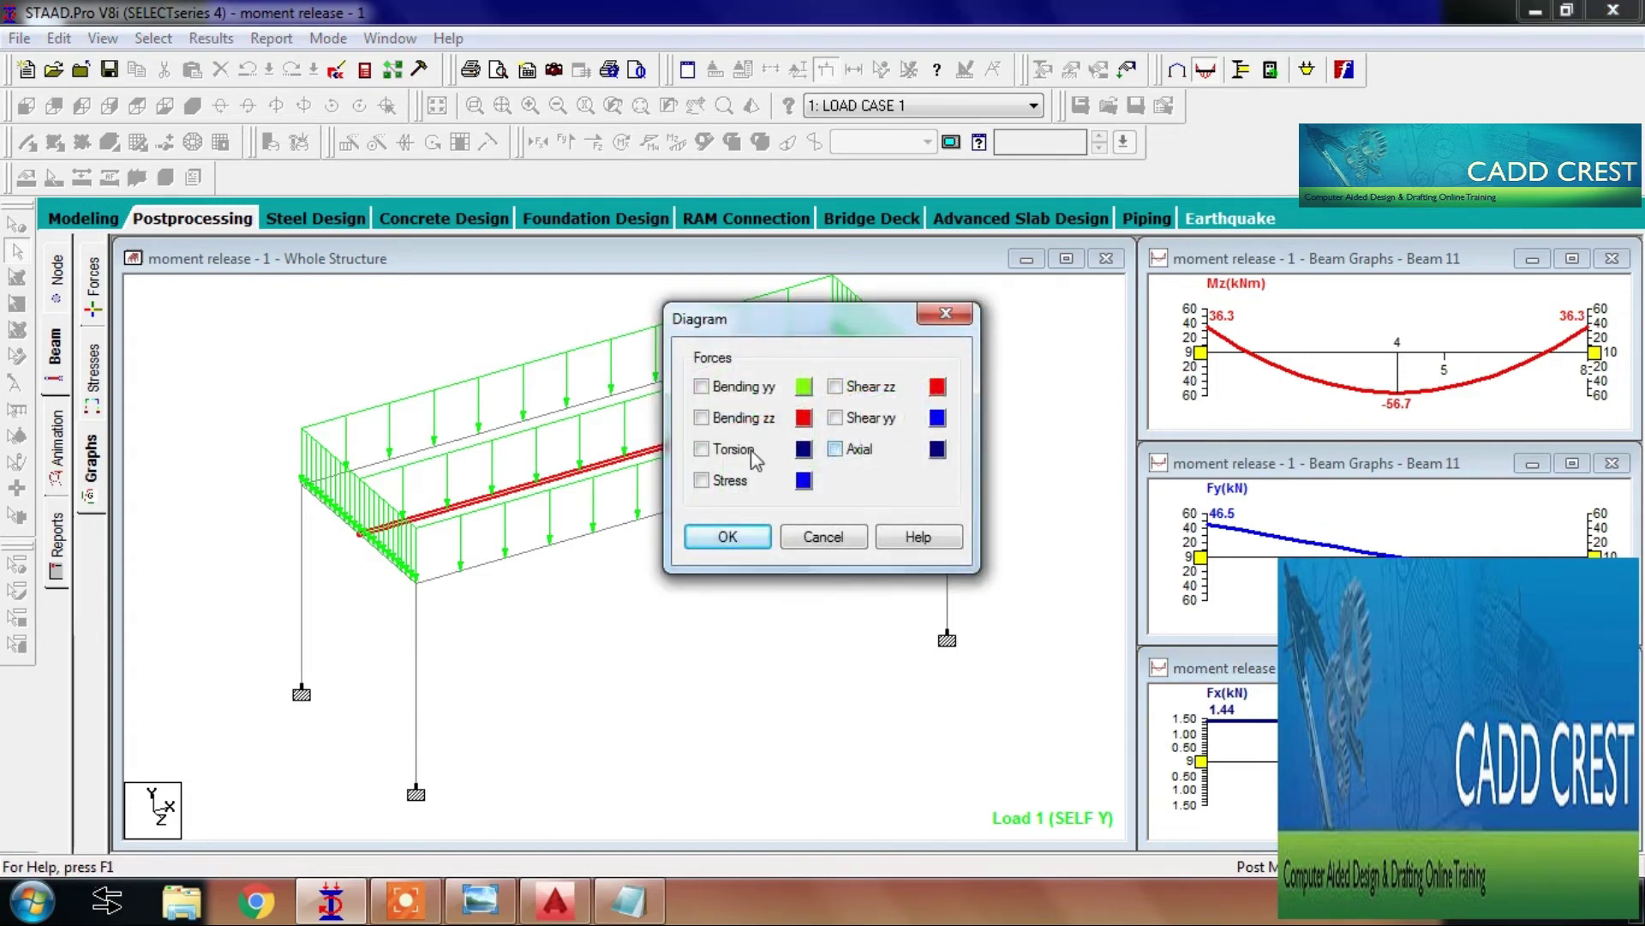
{"action": "left_click", "coordinate": [703, 450]}
{"action": "left_click", "coordinate": [753, 541]}
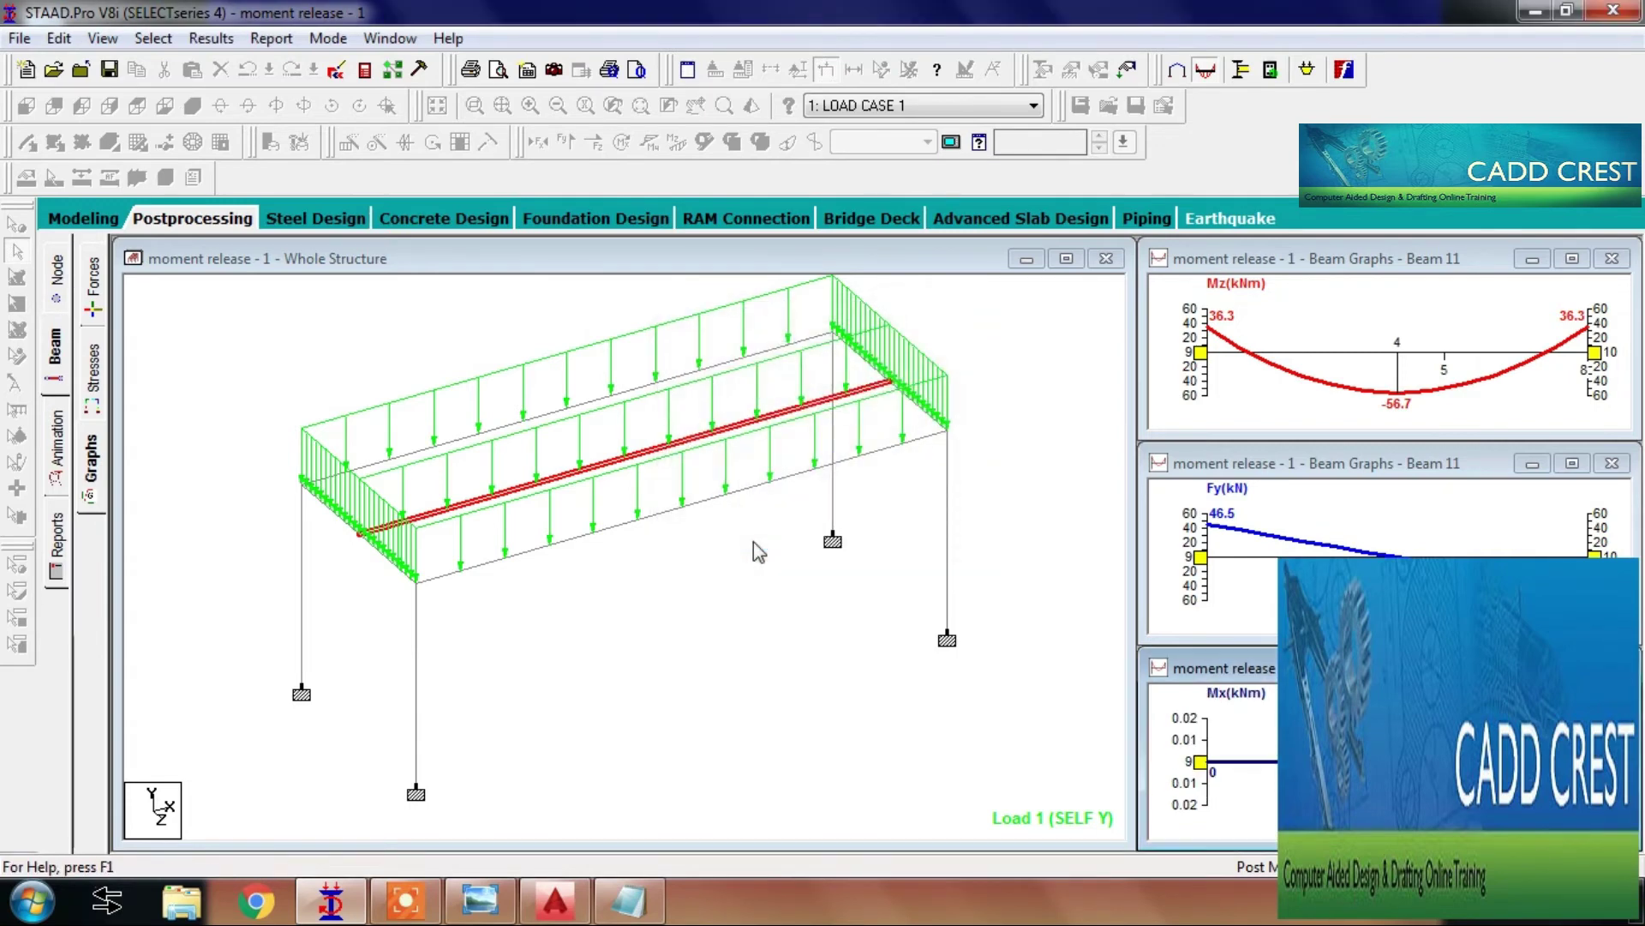
Step: Examine the torsion graphs of the four primary beam segments supporting the secondary beam, and of the secondary beam itself
{"action": "left_click", "coordinate": [332, 525]}
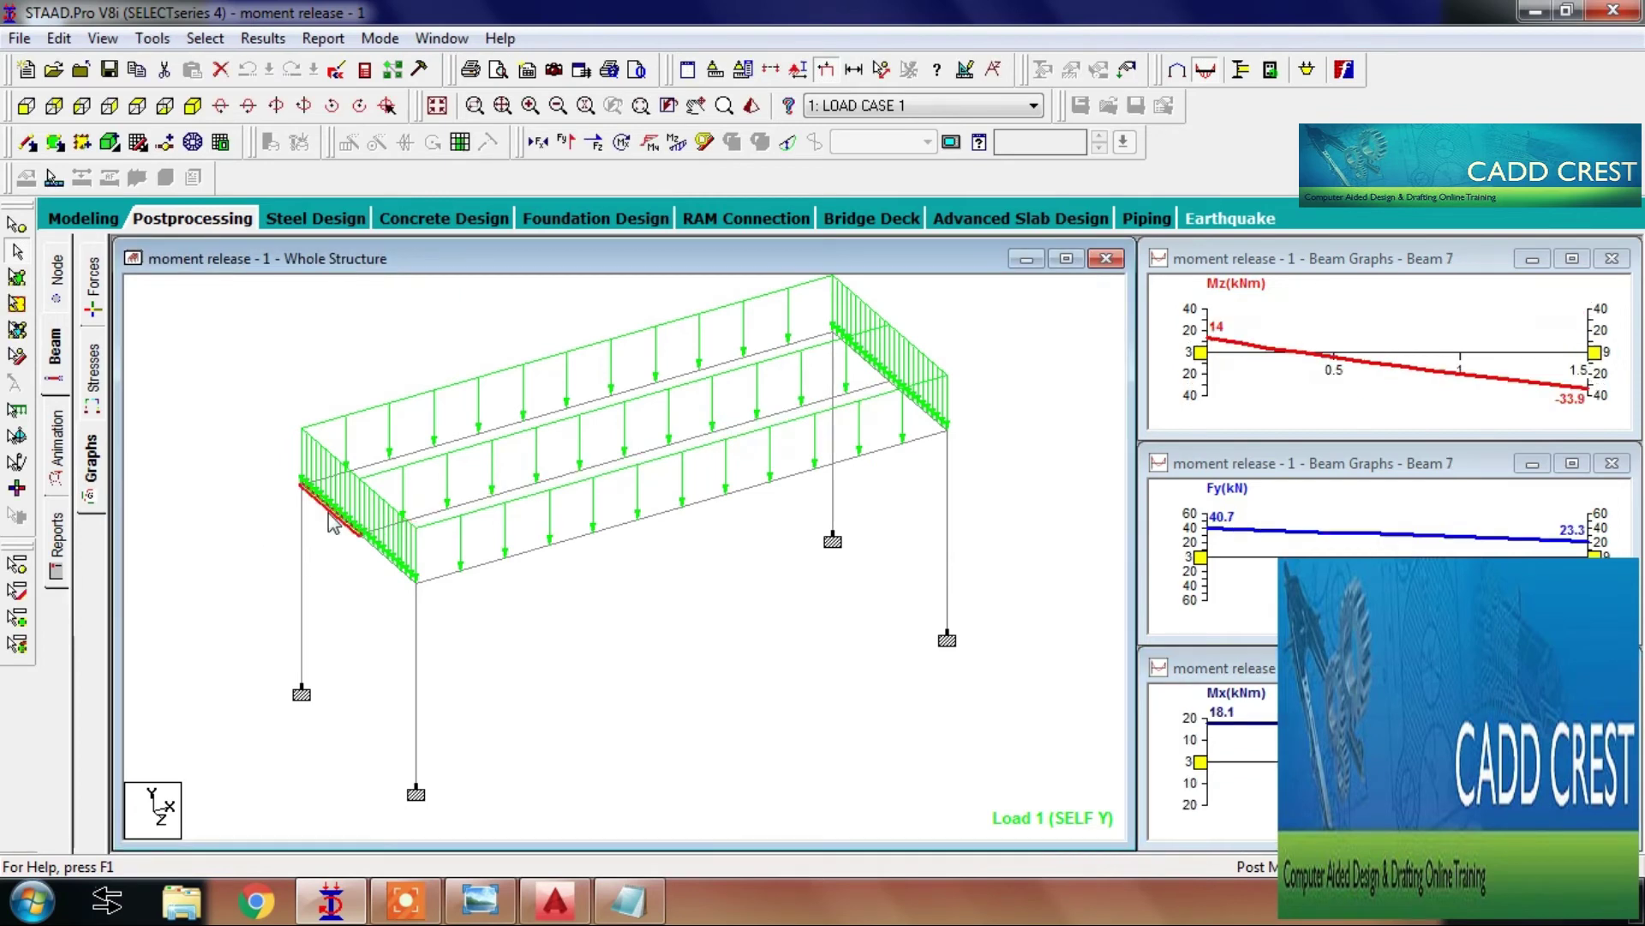
{"action": "left_click", "coordinate": [395, 569]}
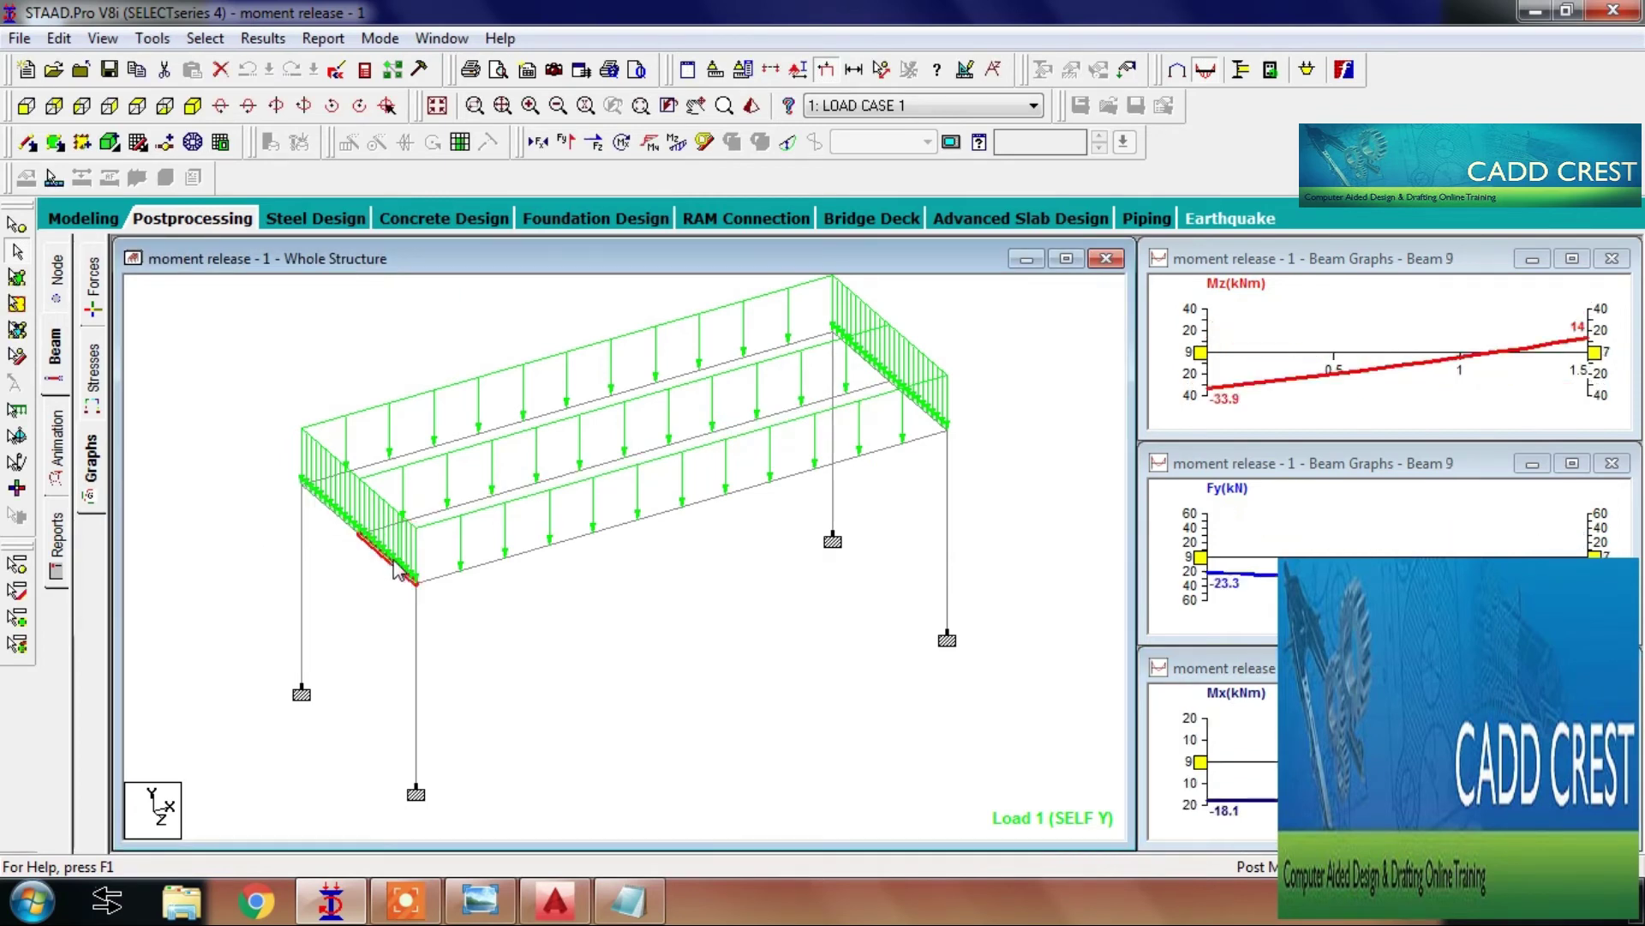
{"action": "left_click", "coordinate": [874, 363]}
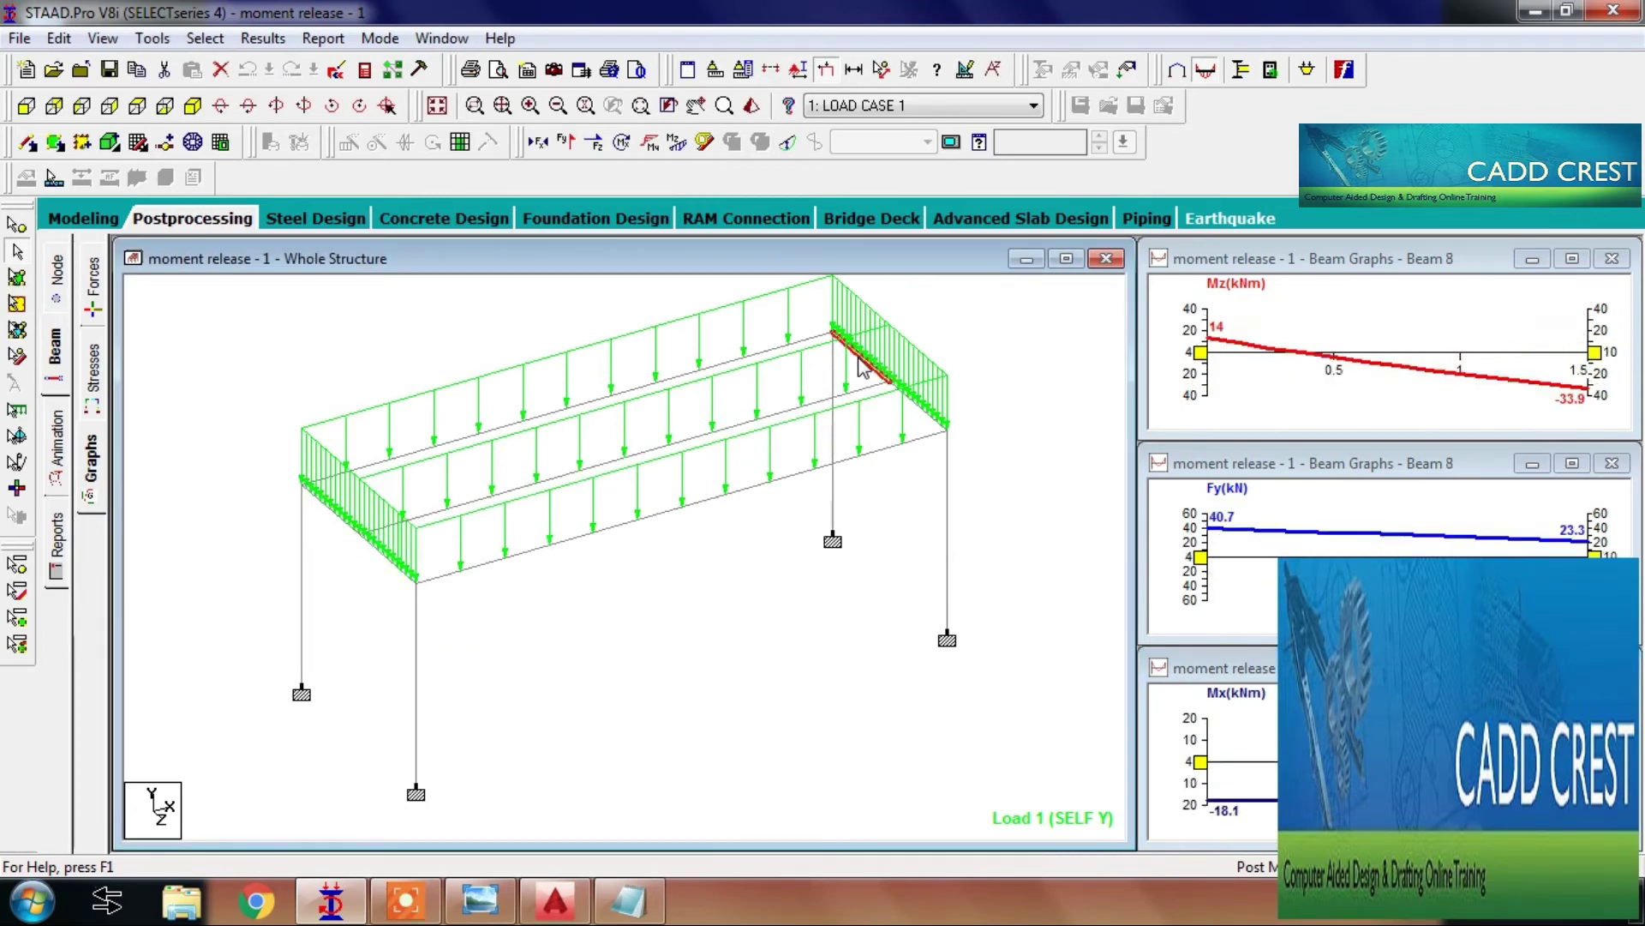
{"action": "left_click", "coordinate": [932, 412]}
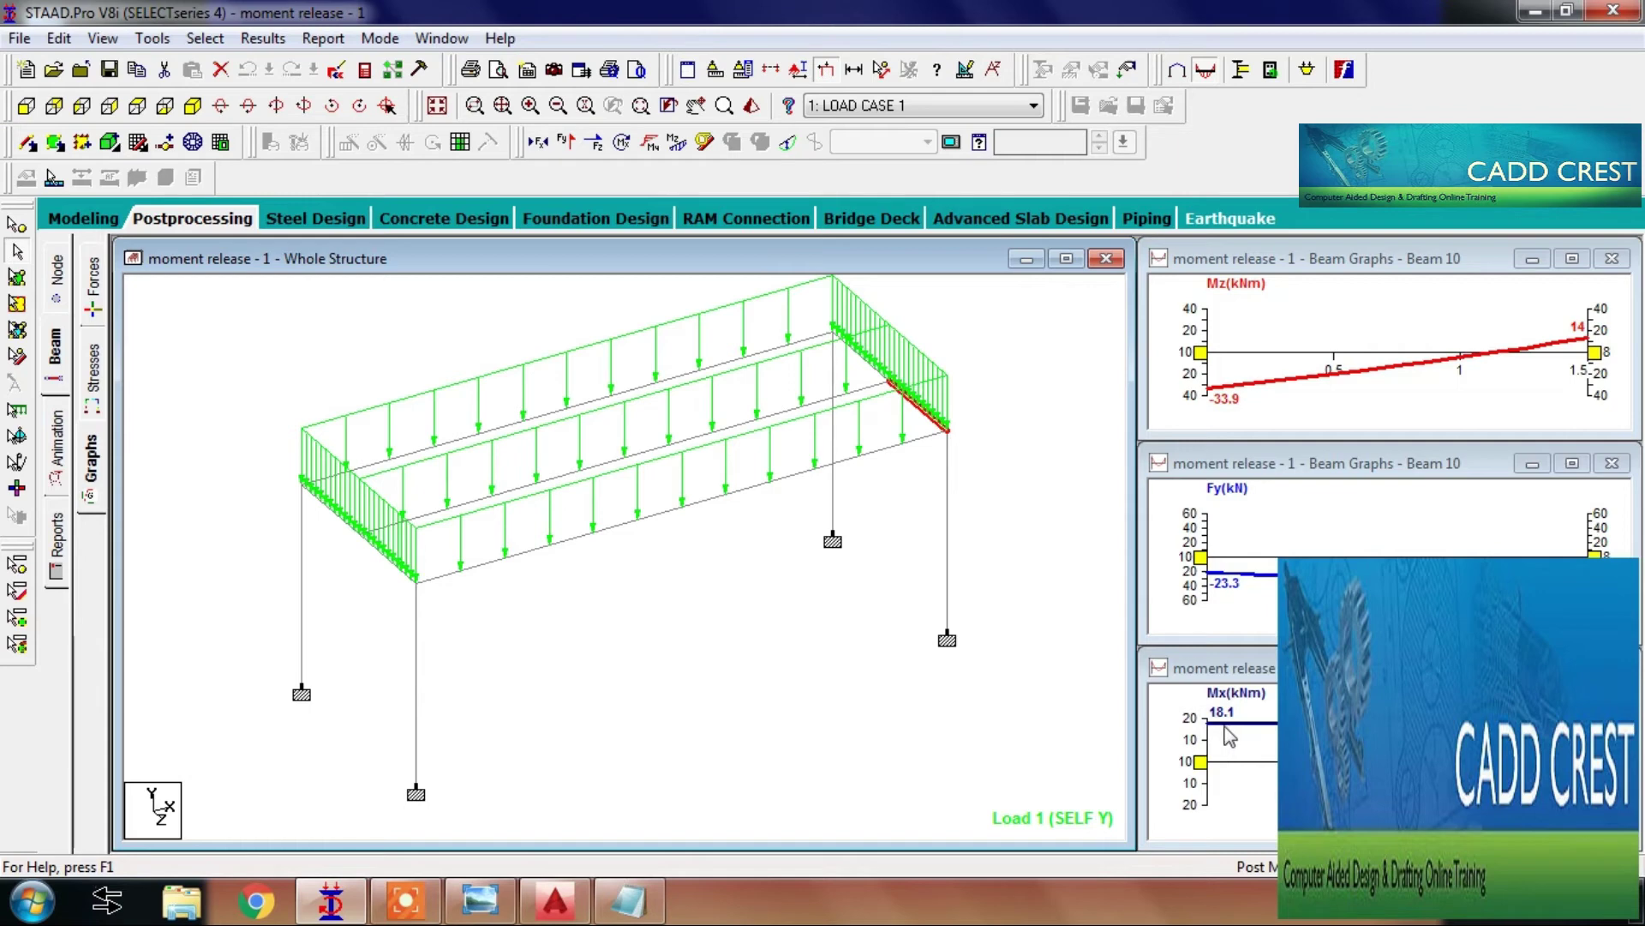
{"action": "left_click", "coordinate": [593, 474]}
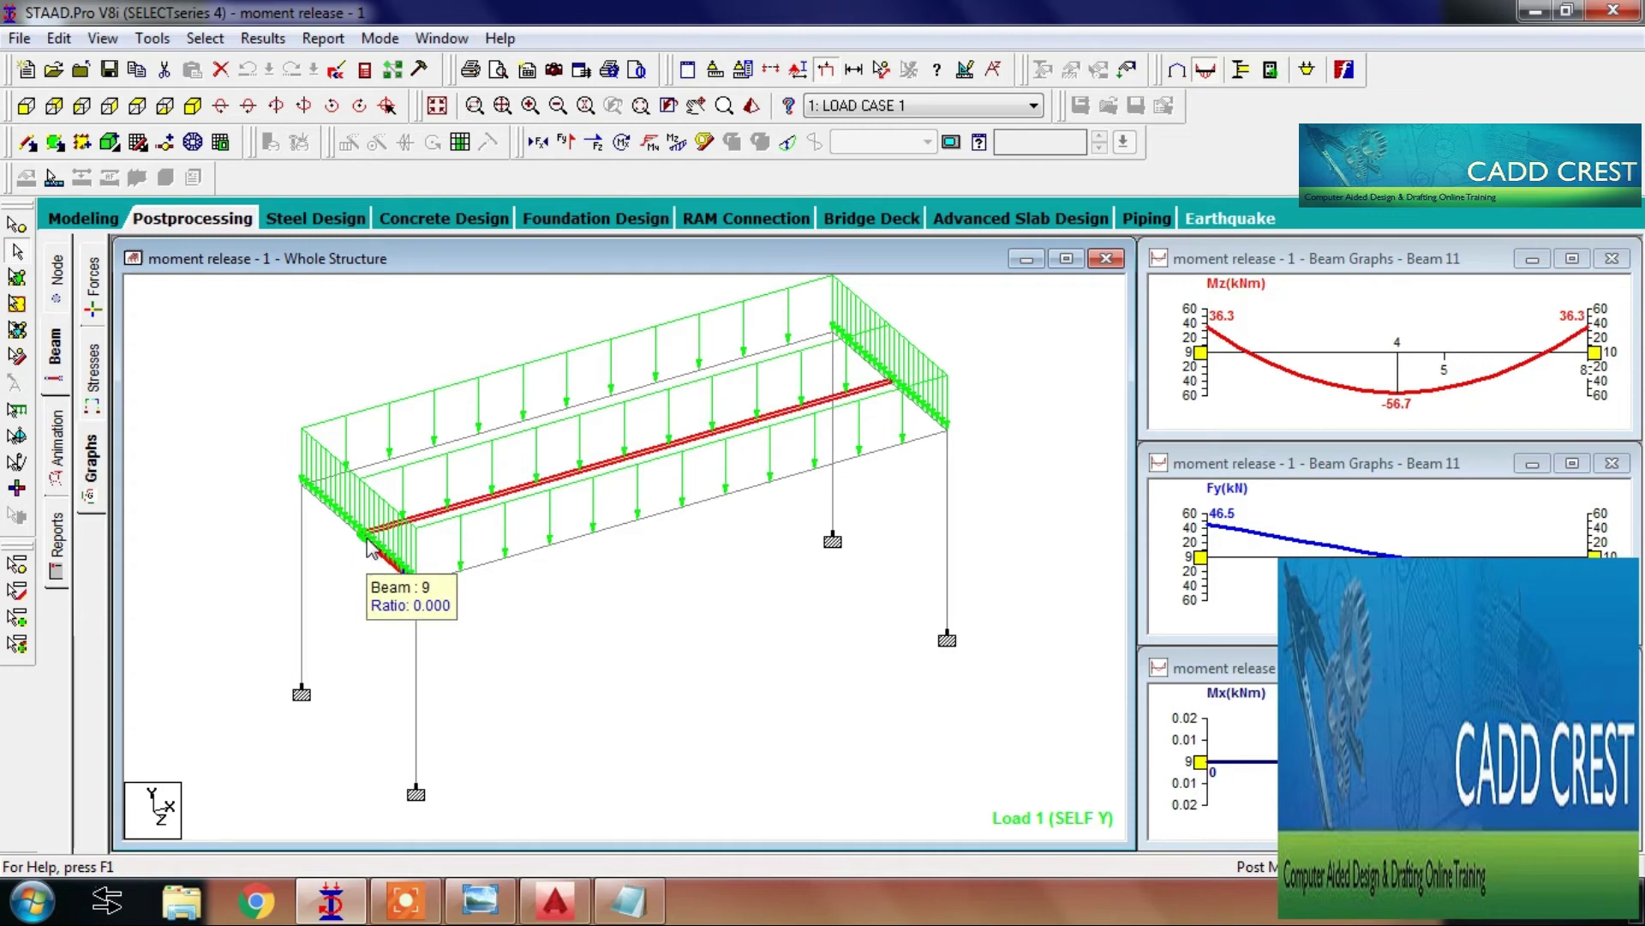
{"action": "left_click", "coordinate": [344, 516]}
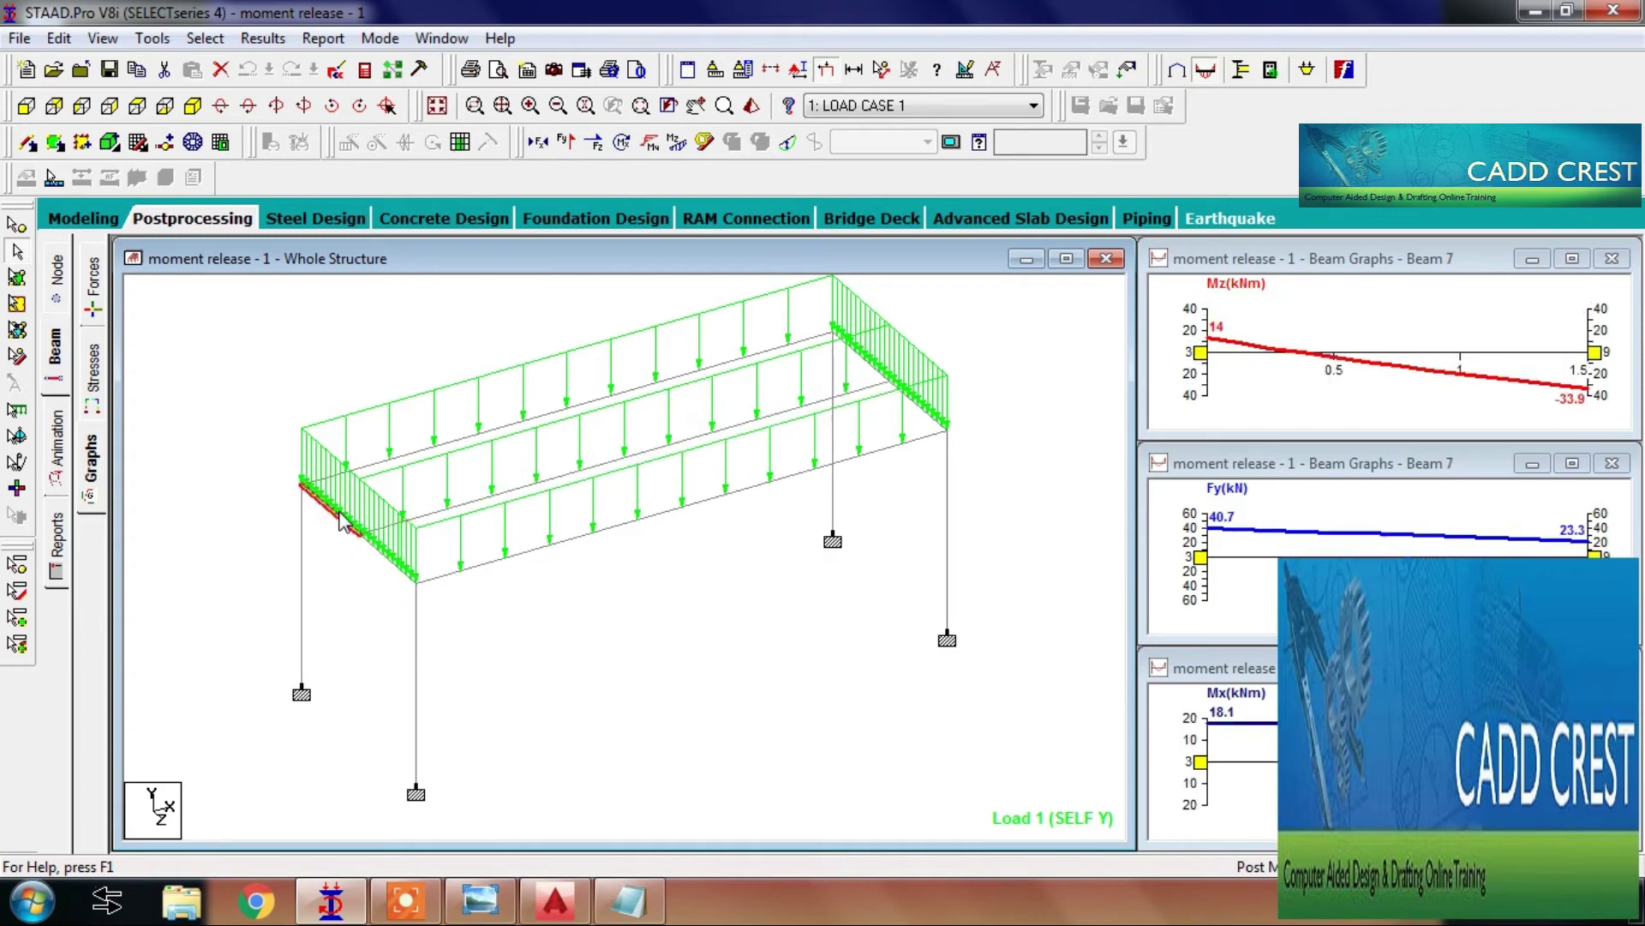
{"action": "left_click", "coordinate": [396, 569]}
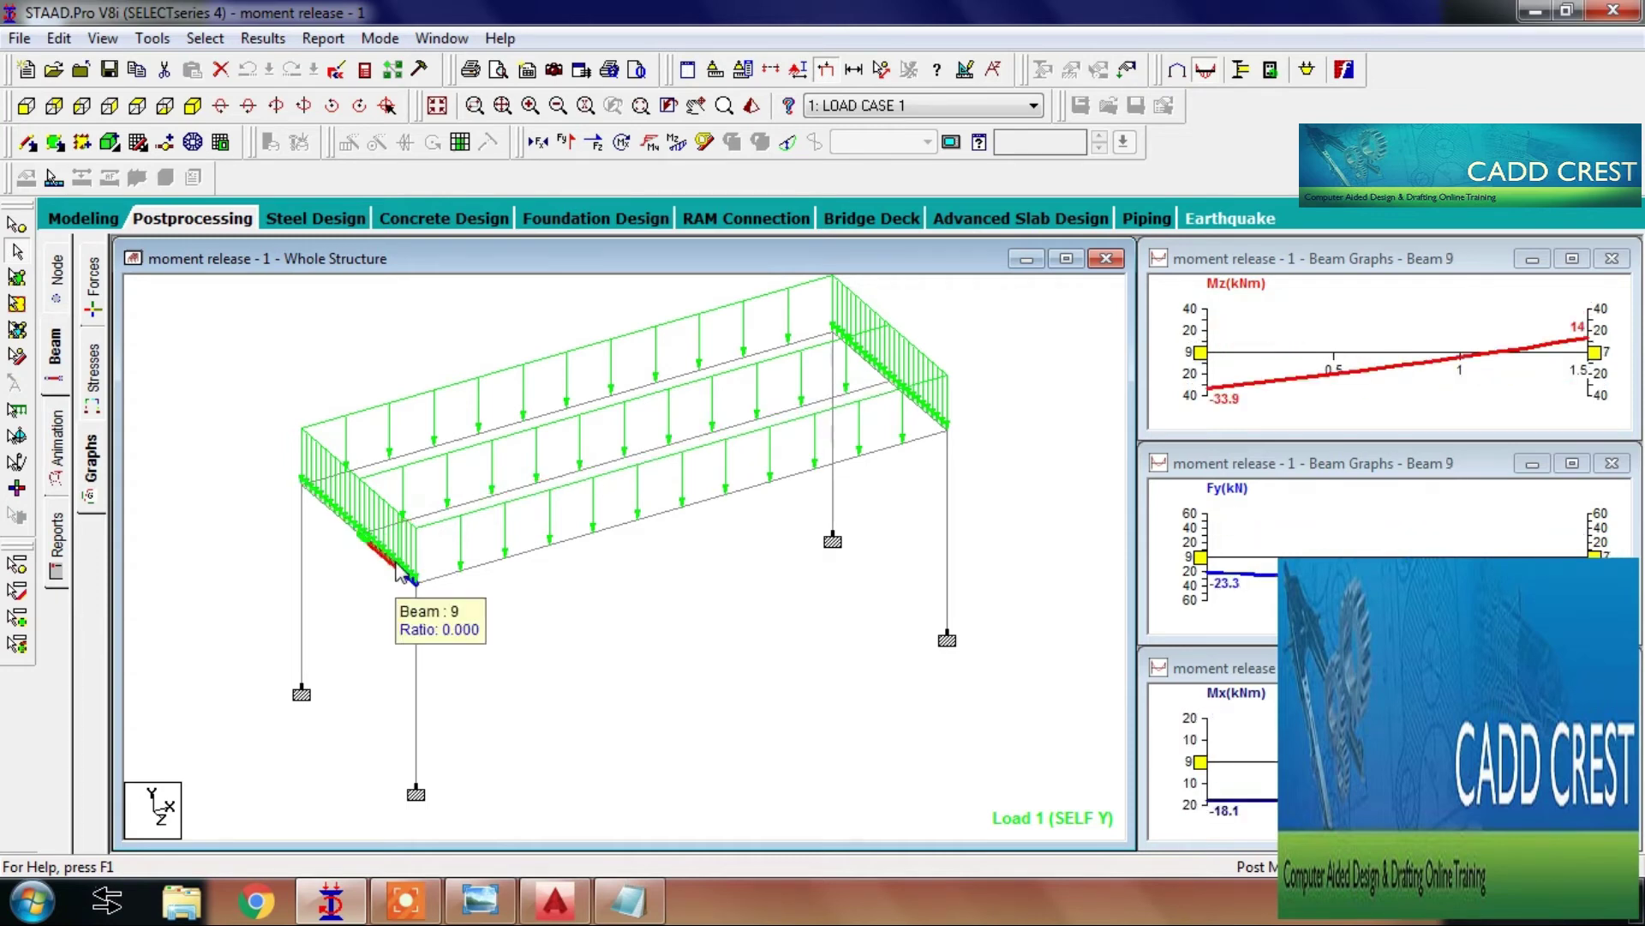
{"action": "left_click", "coordinate": [905, 415]}
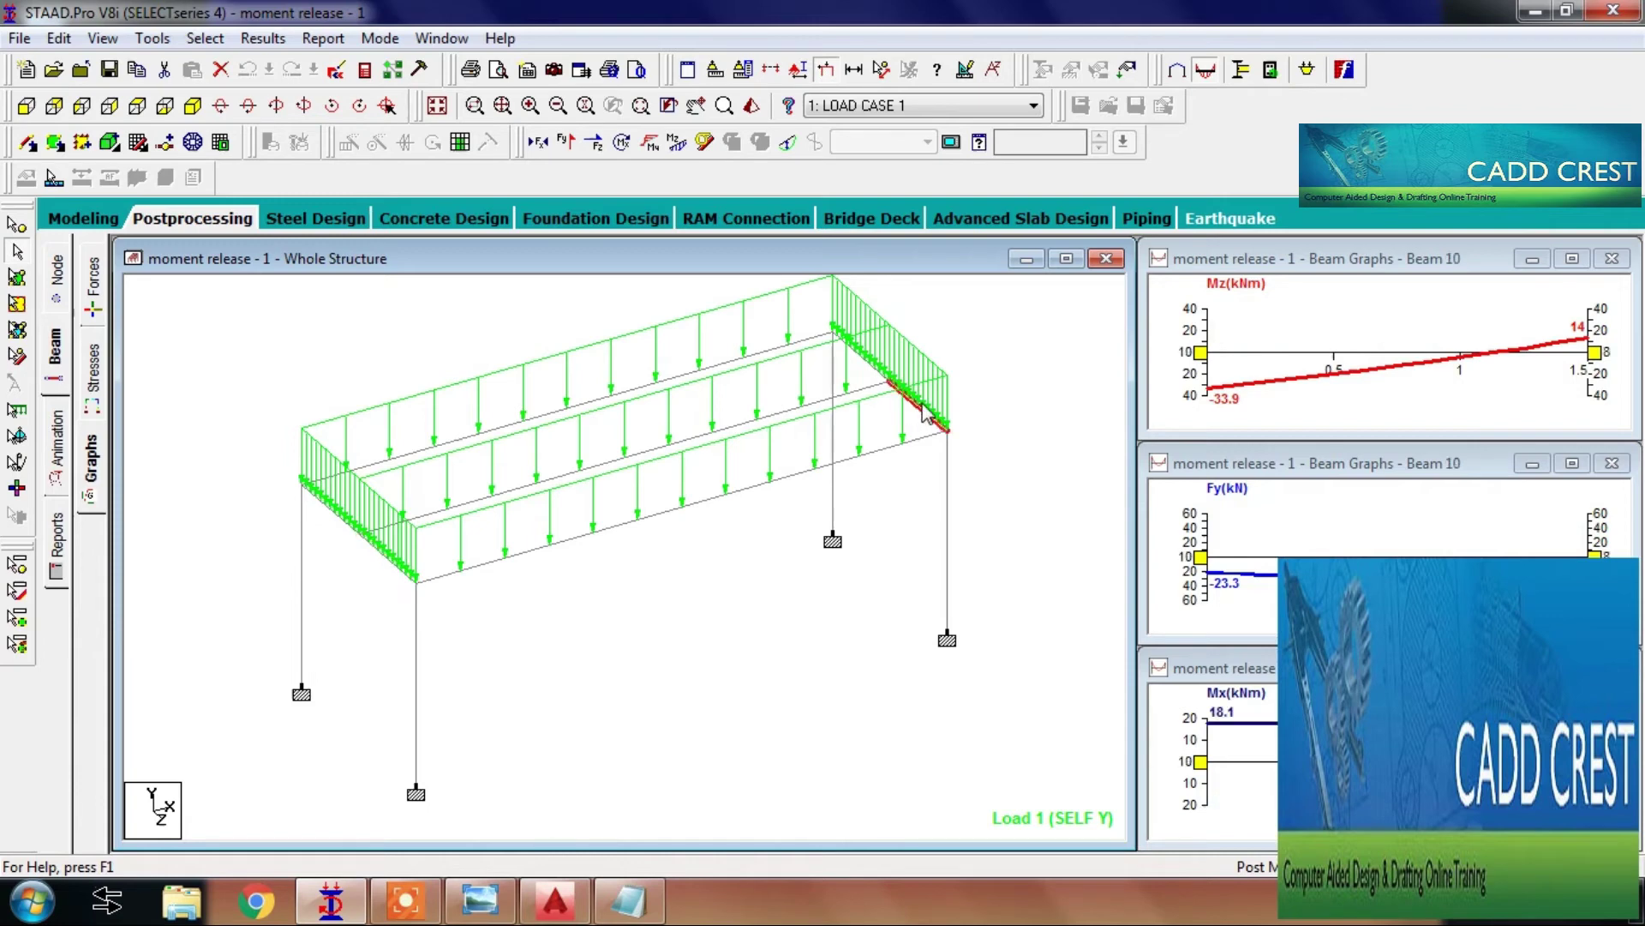
{"action": "left_click", "coordinate": [860, 365]}
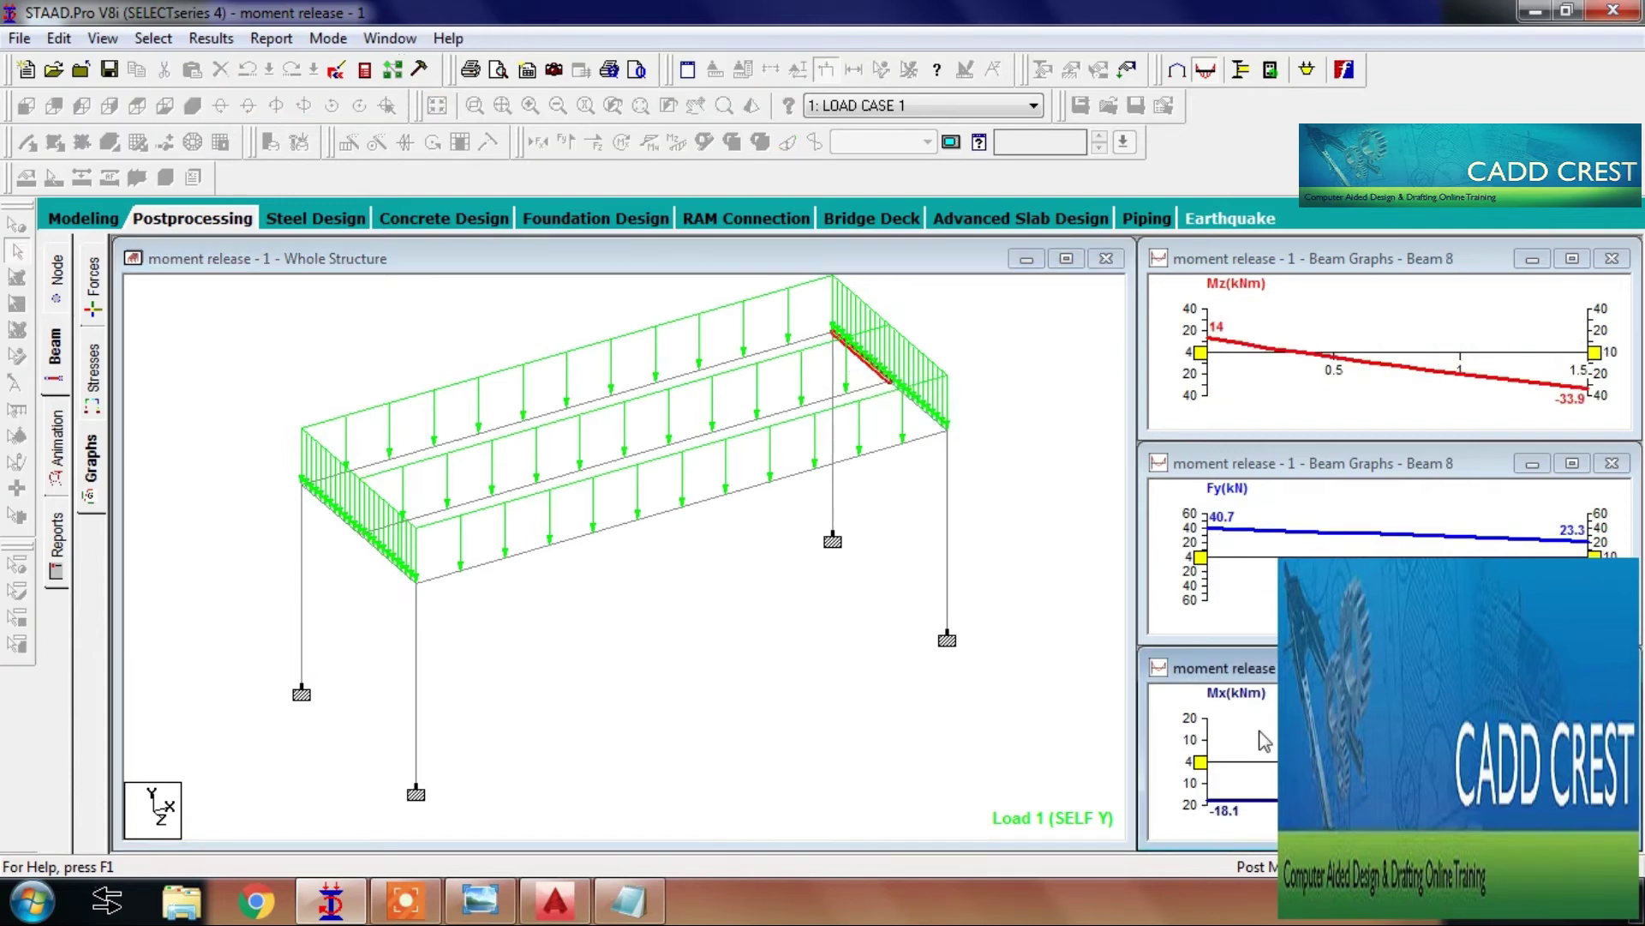
{"action": "left_click", "coordinate": [728, 686]}
Step: Open the recent file moment release - 2, and show its postprocessing beam graphs for LOAD CASE 1
{"action": "key", "text": "alt+f"}
{"action": "mouse_move", "coordinate": [230, 715]}
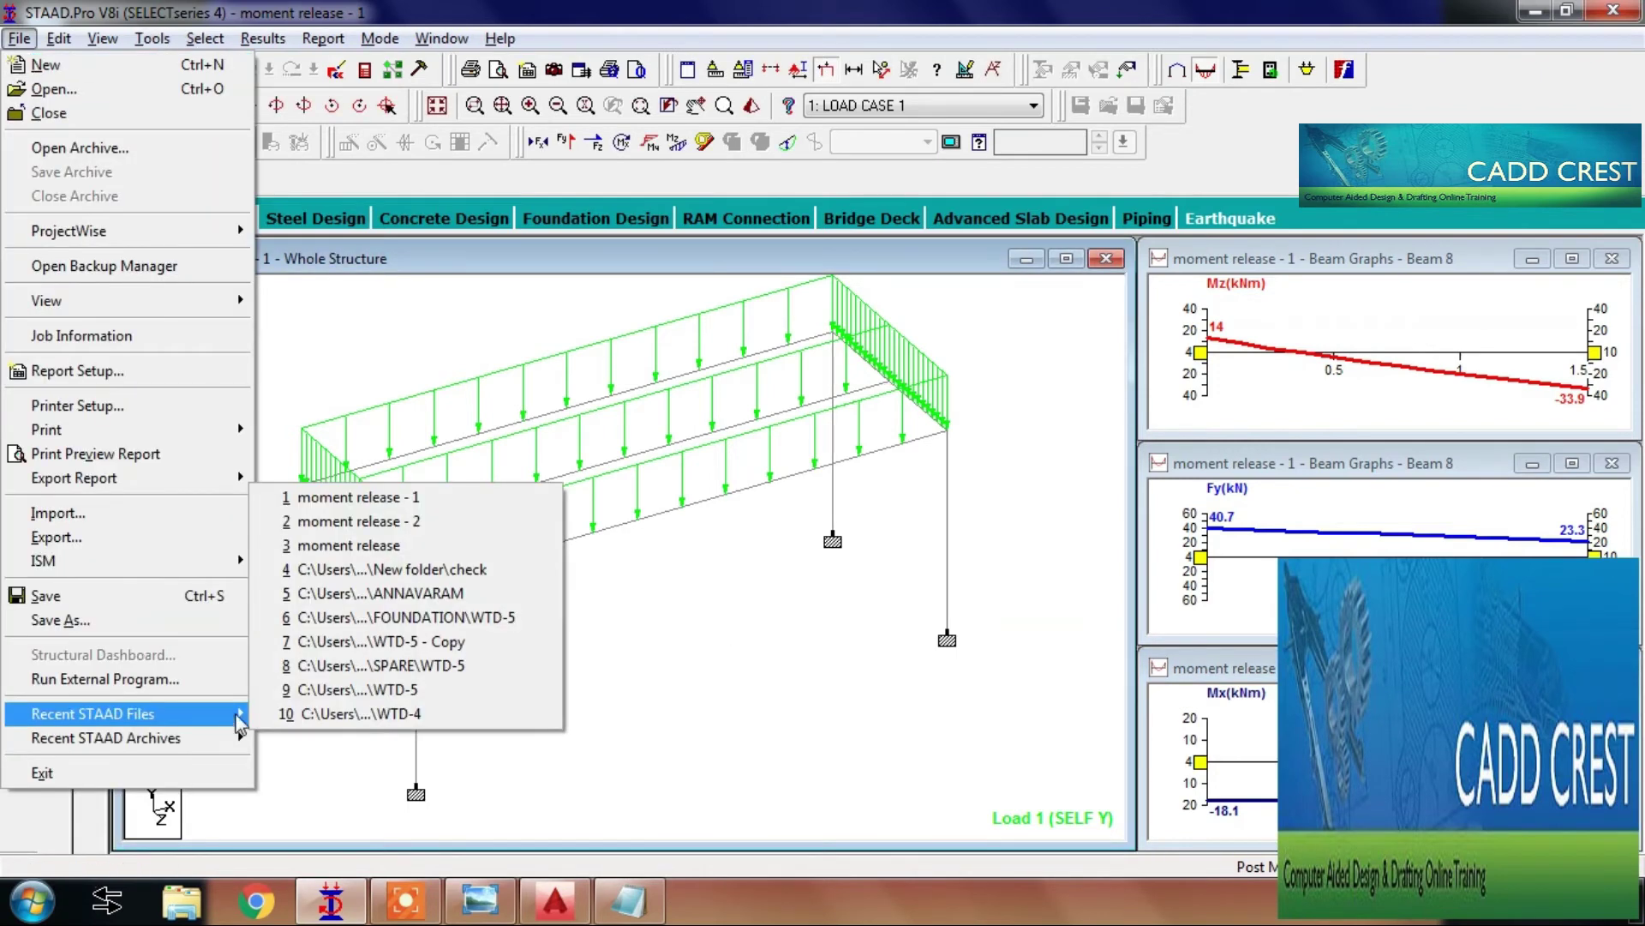
{"action": "left_click", "coordinate": [375, 525]}
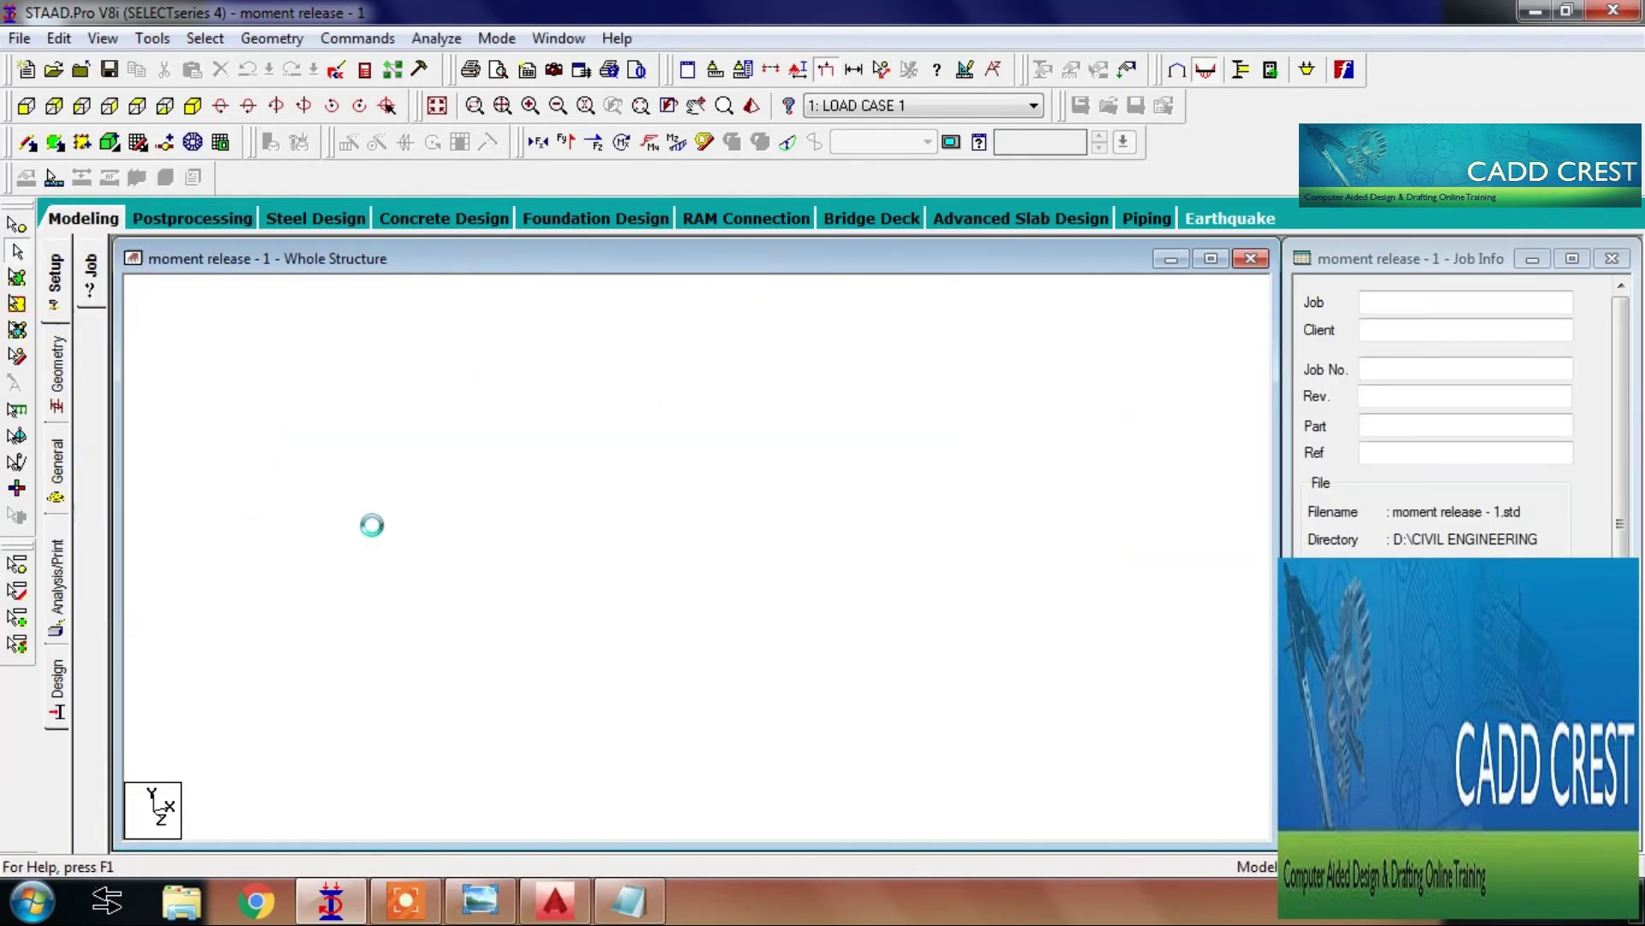
{"action": "left_click", "coordinate": [204, 218]}
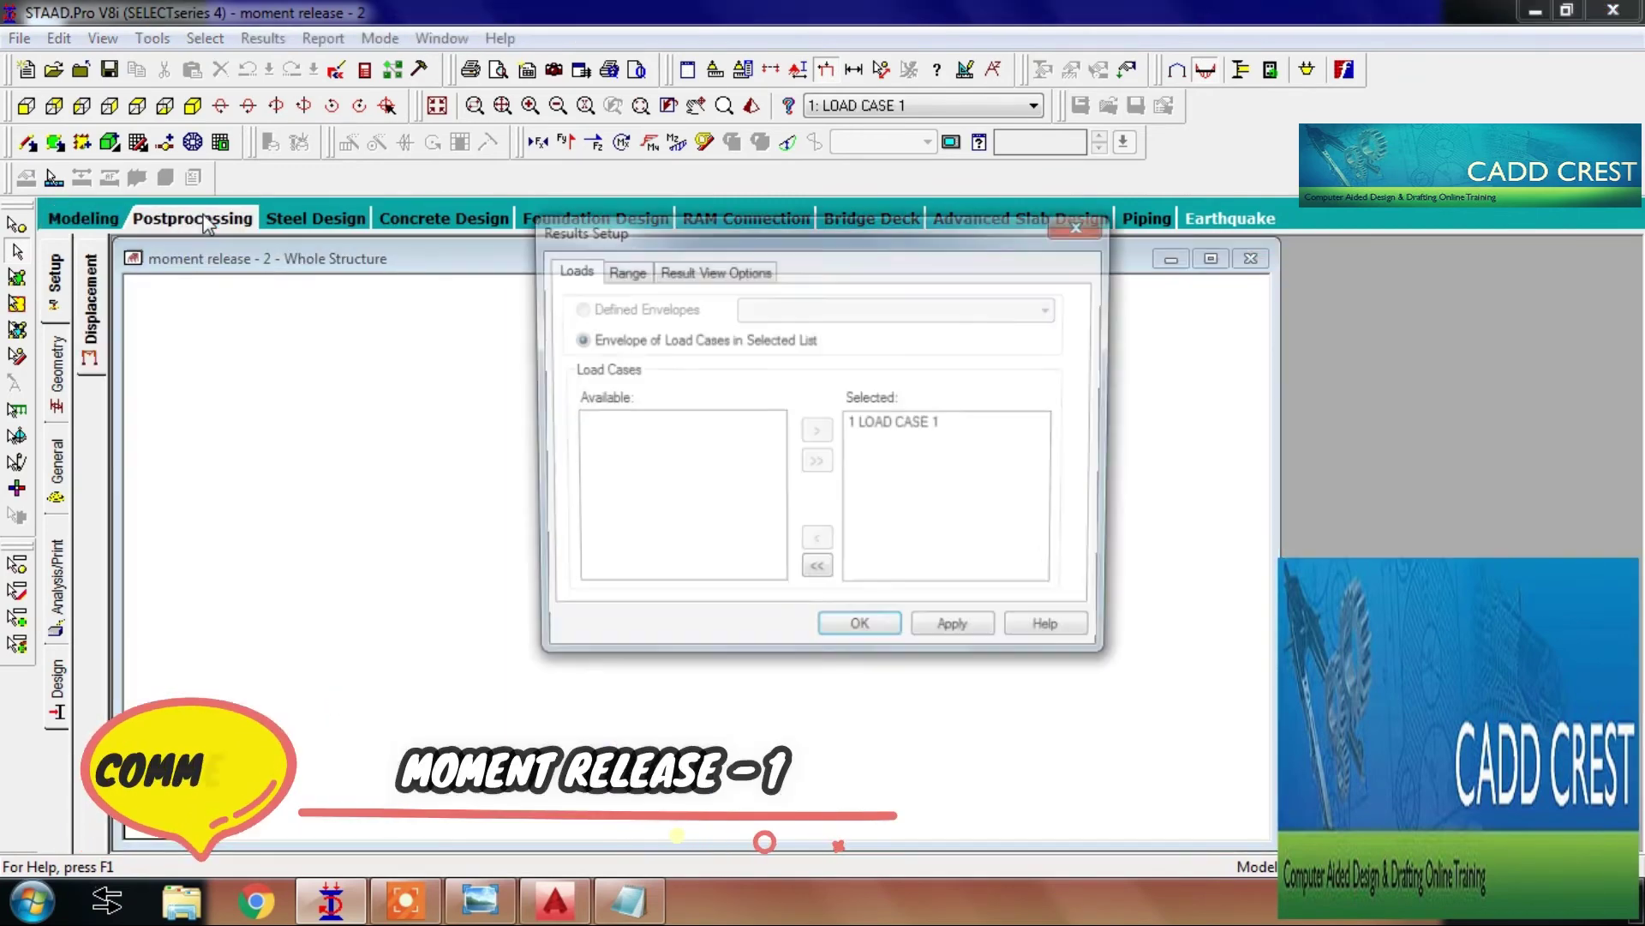
{"action": "left_click", "coordinate": [860, 634]}
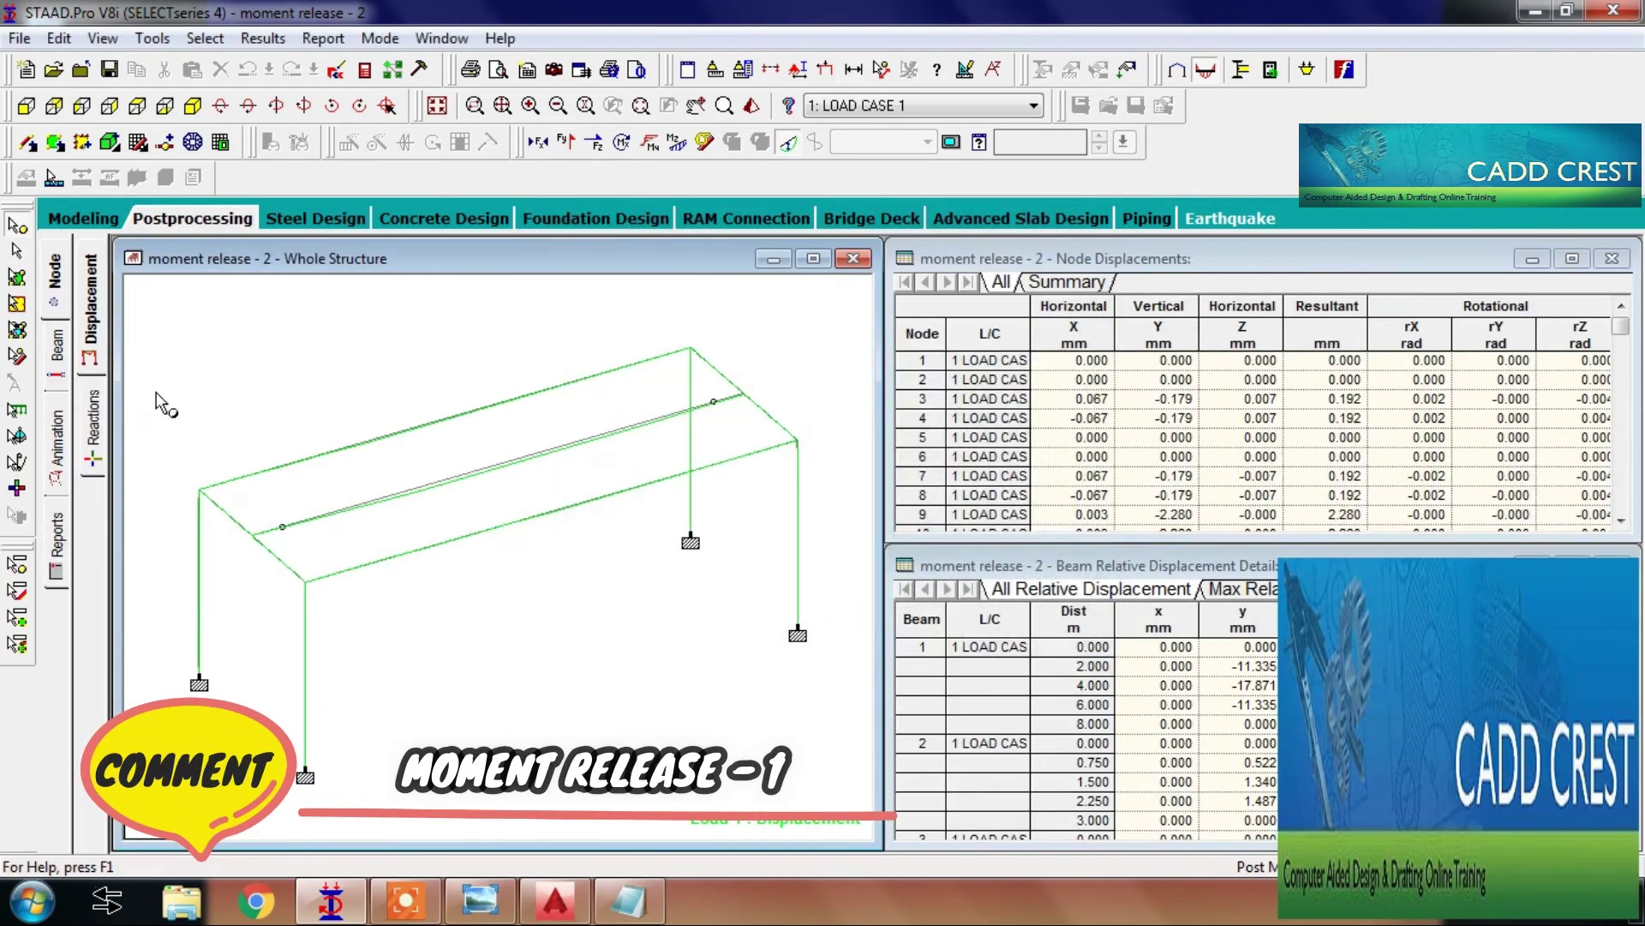
{"action": "left_click", "coordinate": [92, 468]}
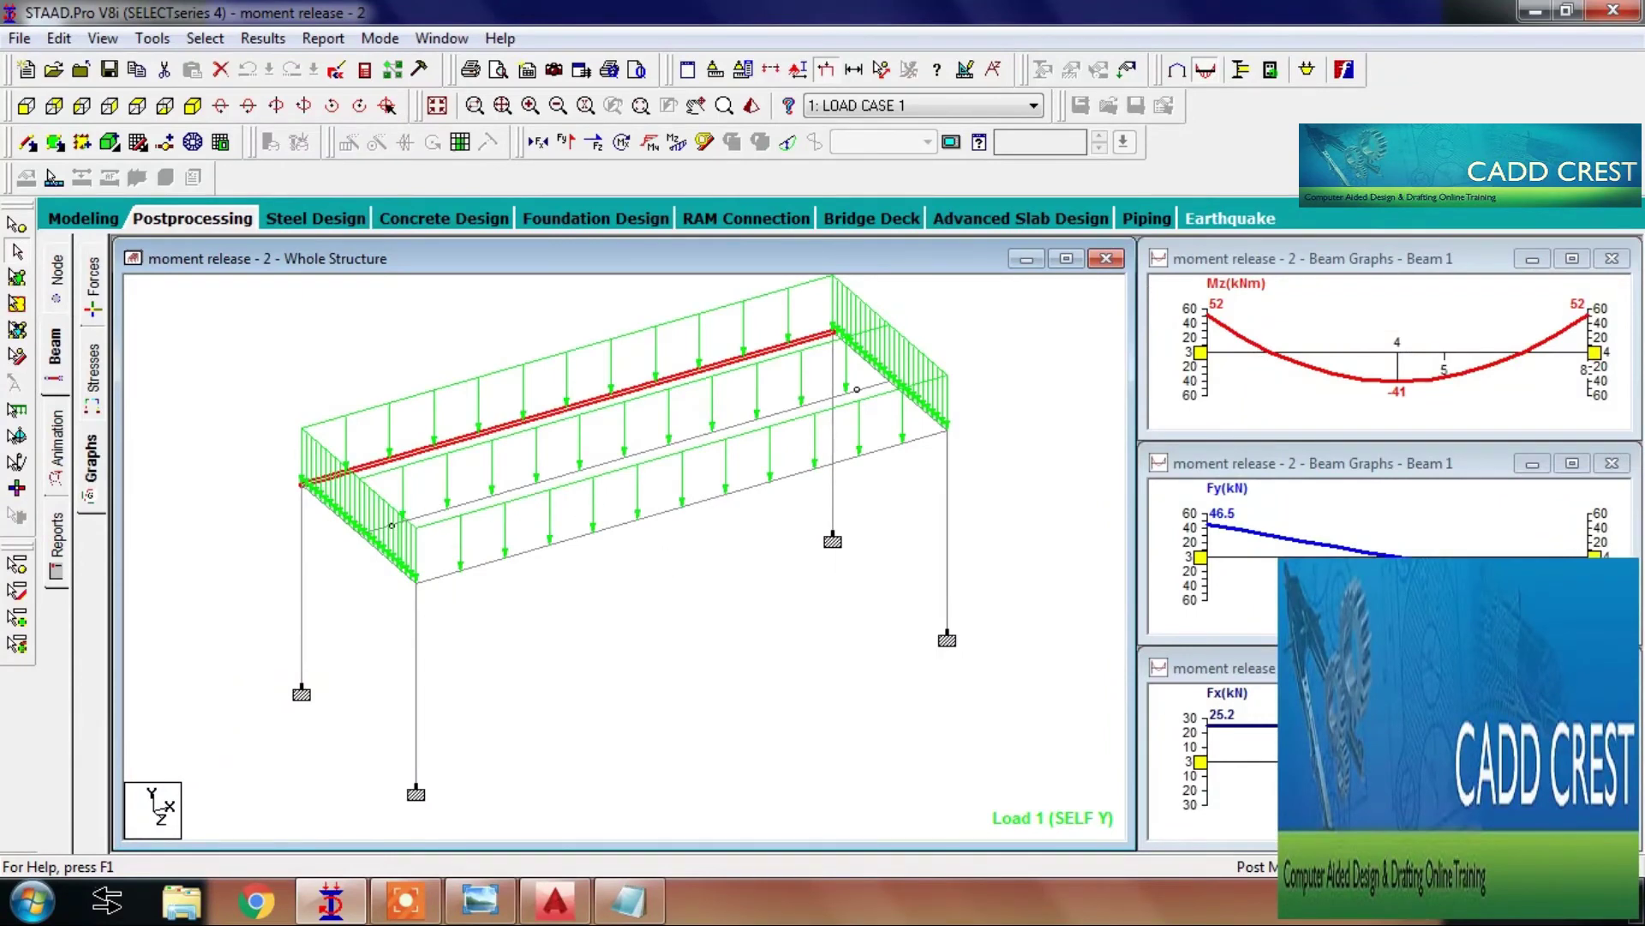
Step: Replace axial force with torsion in the moment release - 2 beam graph, and clear the beam selection
{"action": "left_click", "coordinate": [1405, 761]}
{"action": "left_click", "coordinate": [1112, 537]}
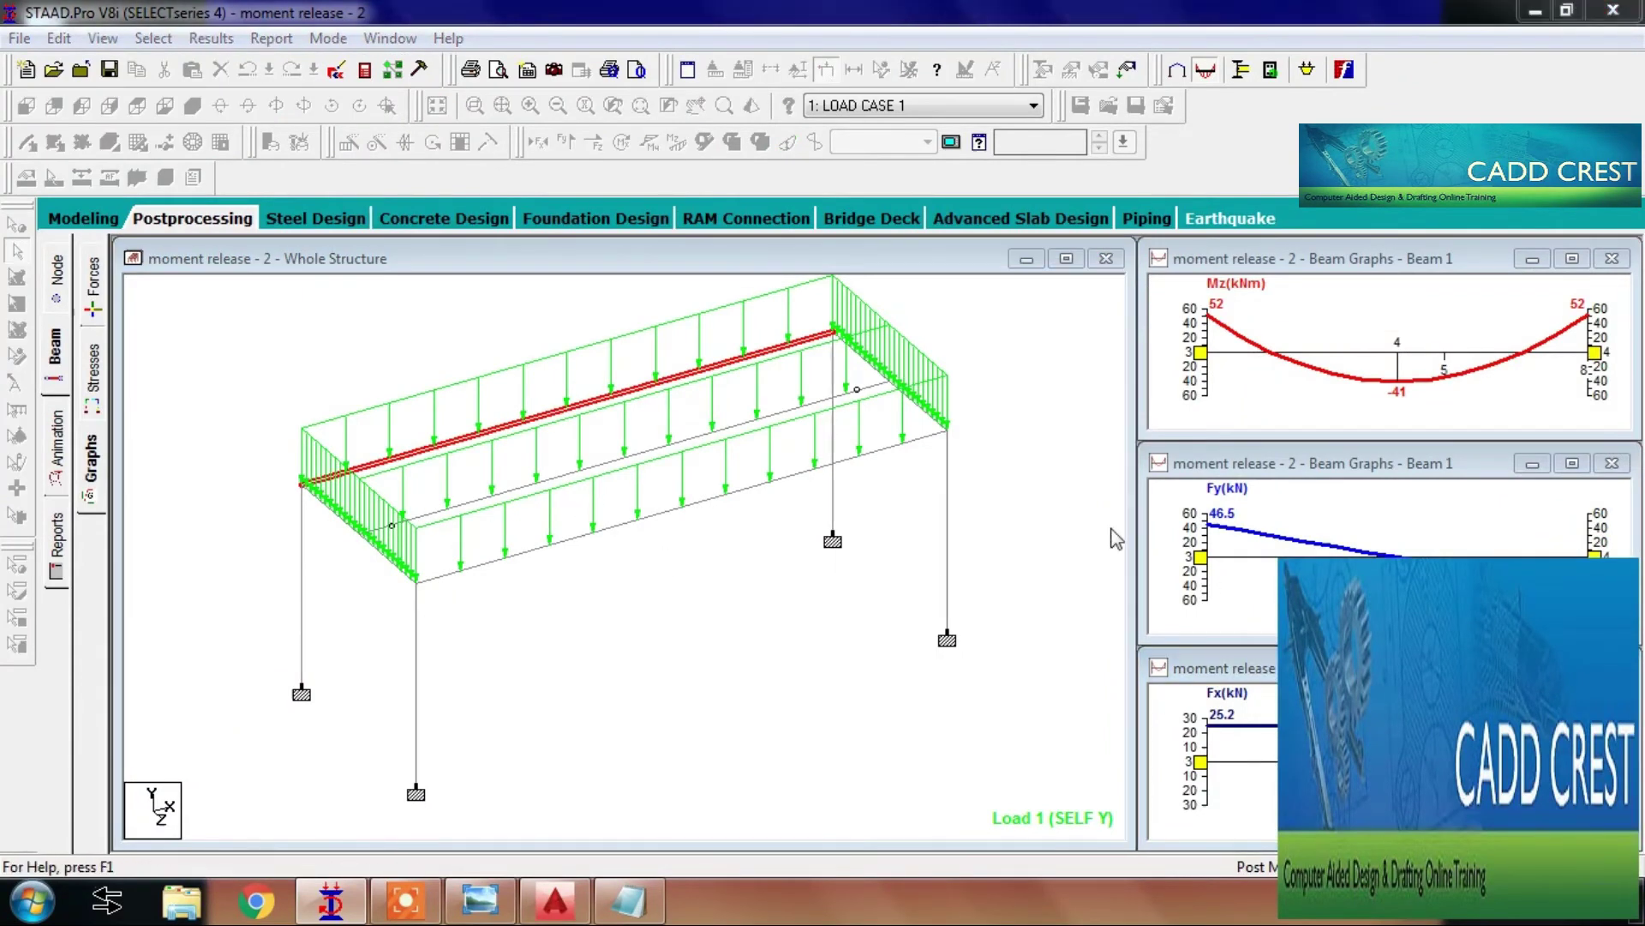
{"action": "left_click", "coordinate": [835, 449]}
{"action": "left_click", "coordinate": [835, 449]}
{"action": "left_click", "coordinate": [701, 449]}
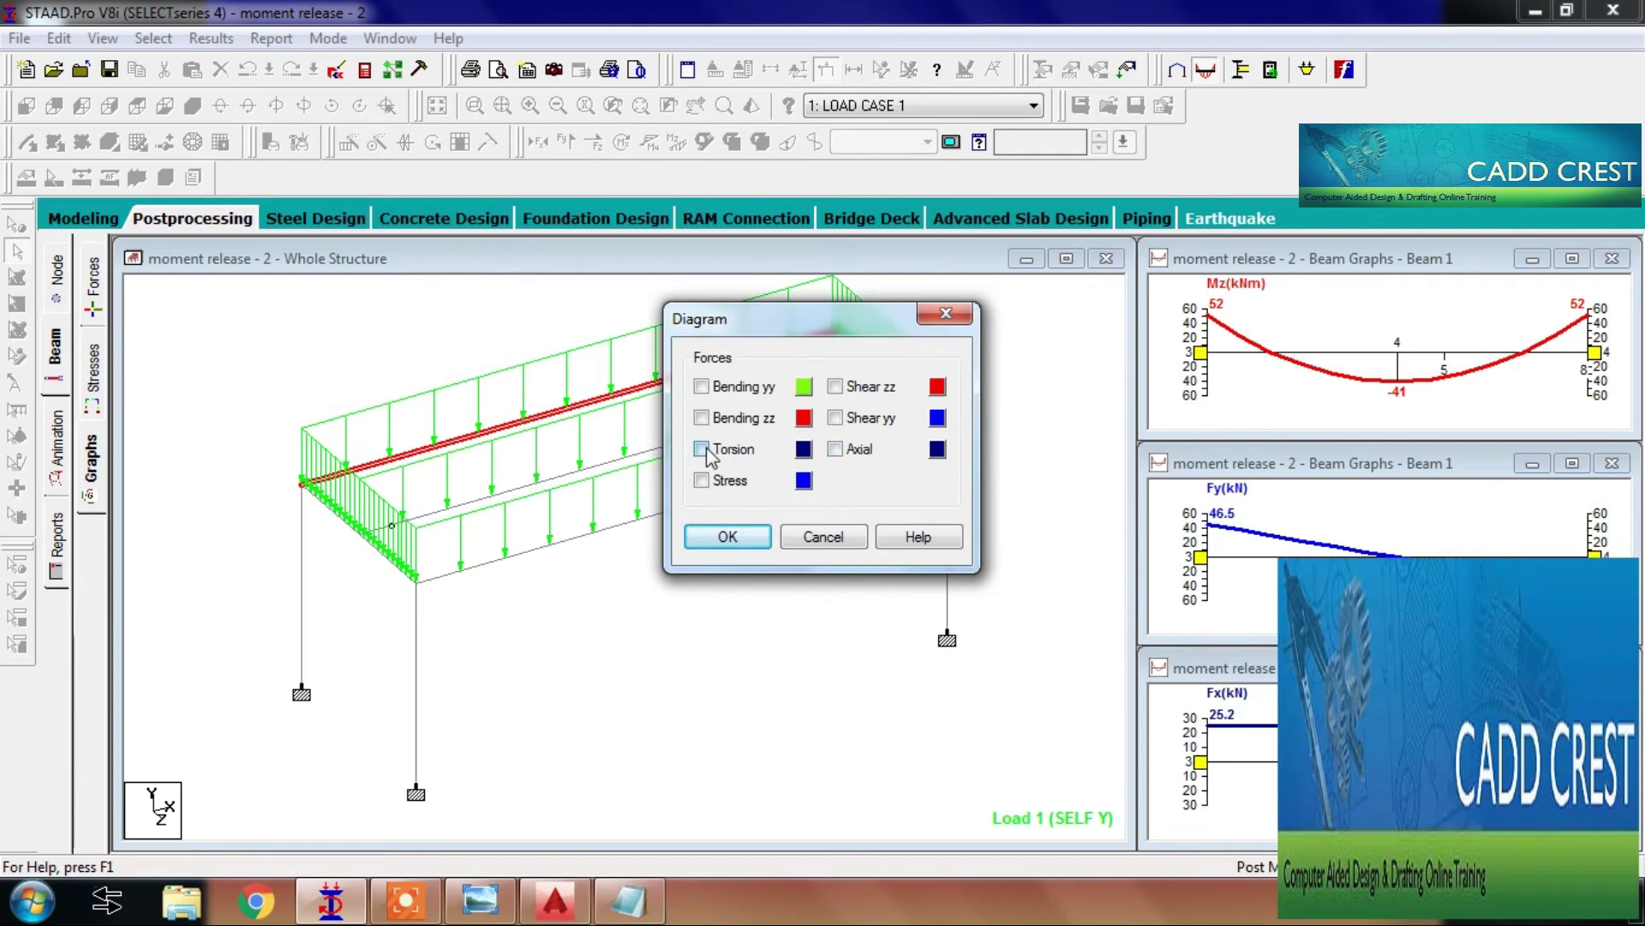
{"action": "left_click", "coordinate": [751, 537]}
{"action": "left_click", "coordinate": [579, 656]}
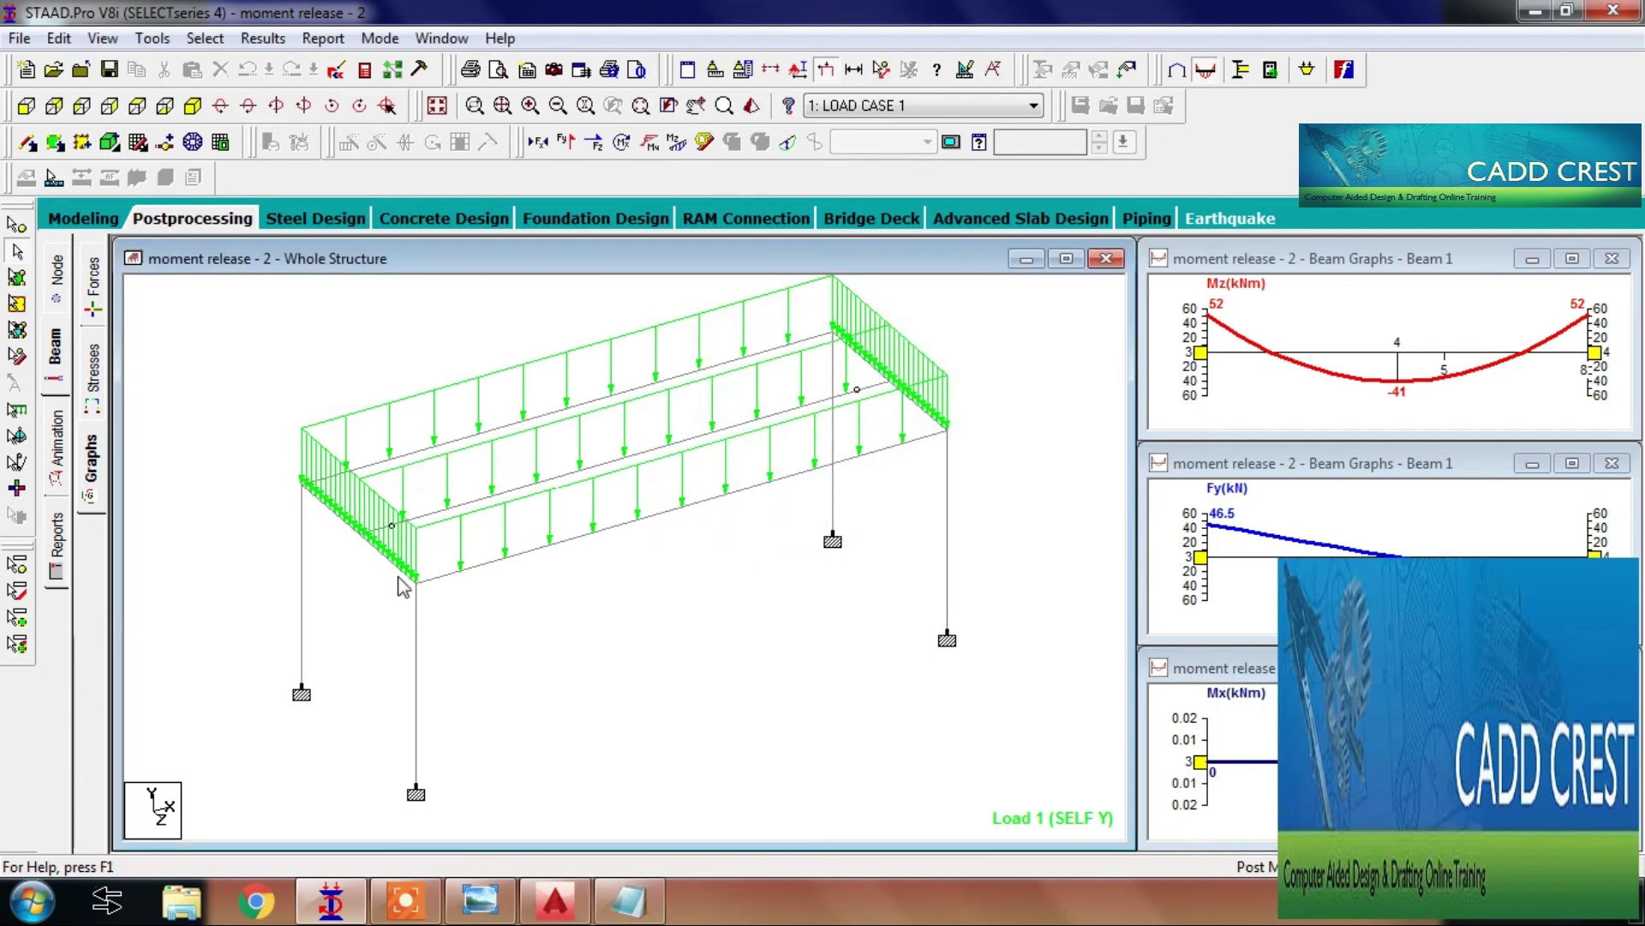
Step: Examine the torsion graphs of the primary beam segments at both ends of the released secondary beam
{"action": "left_click", "coordinate": [333, 526]}
{"action": "left_click", "coordinate": [390, 558]}
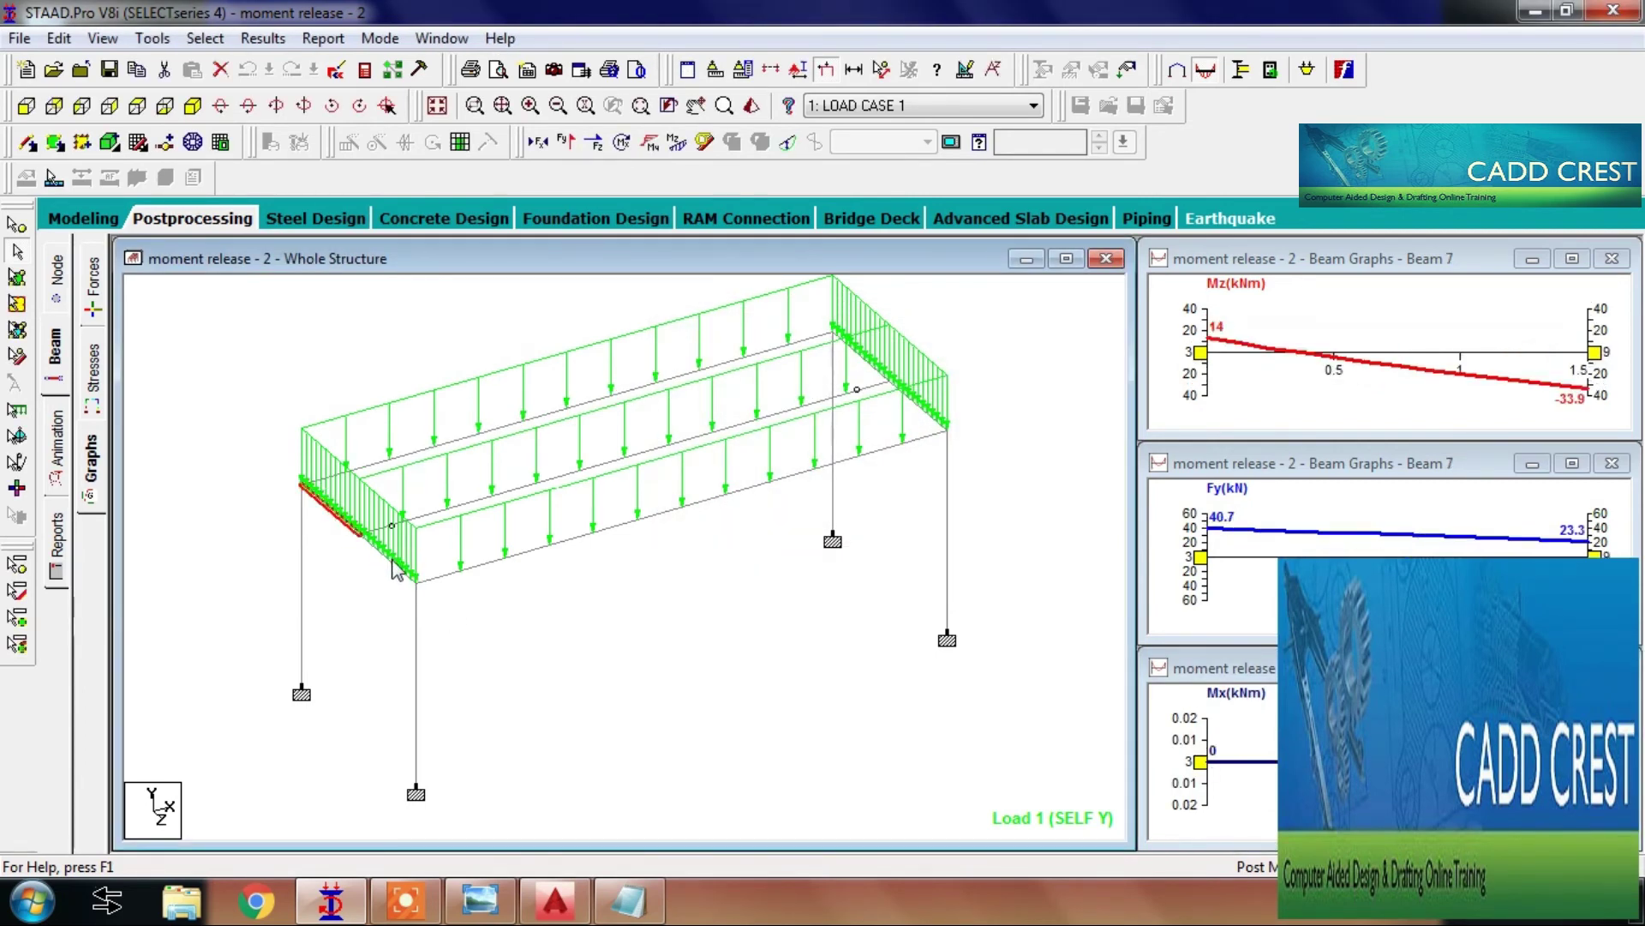
{"action": "left_click", "coordinate": [921, 403]}
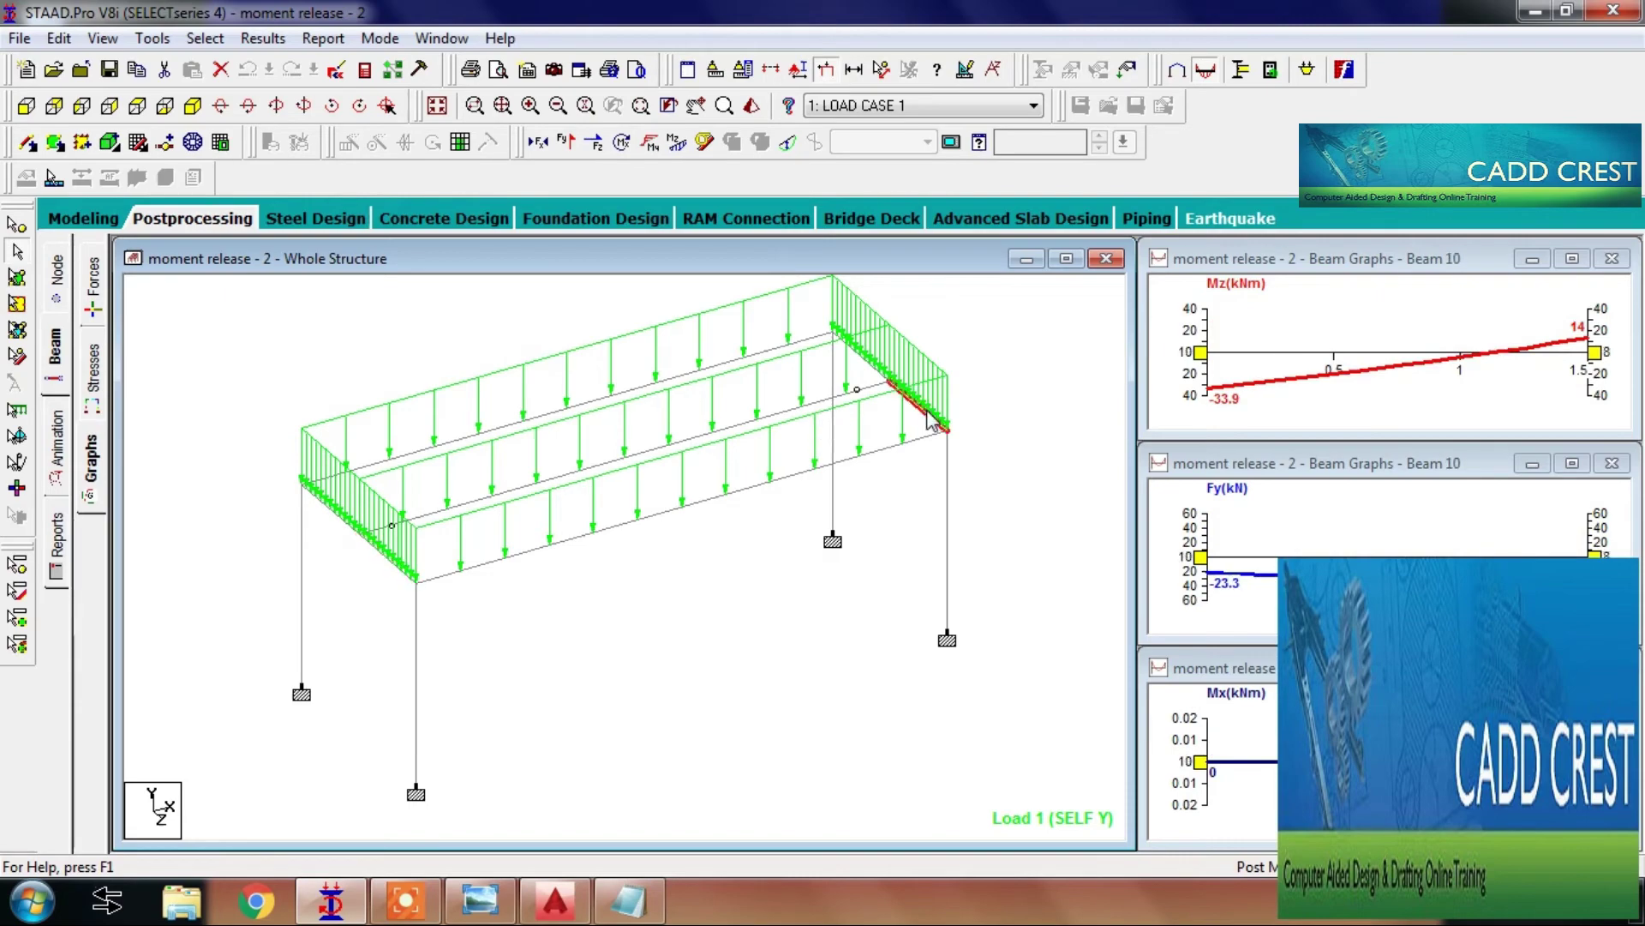
Step: Switch to the MOMENT RELEASE notes in Notepad and highlight "SECONDARY BEAMS INDUCE TORSION TO PRIMARY BEAMS" in point 5
{"action": "left_click", "coordinate": [628, 900]}
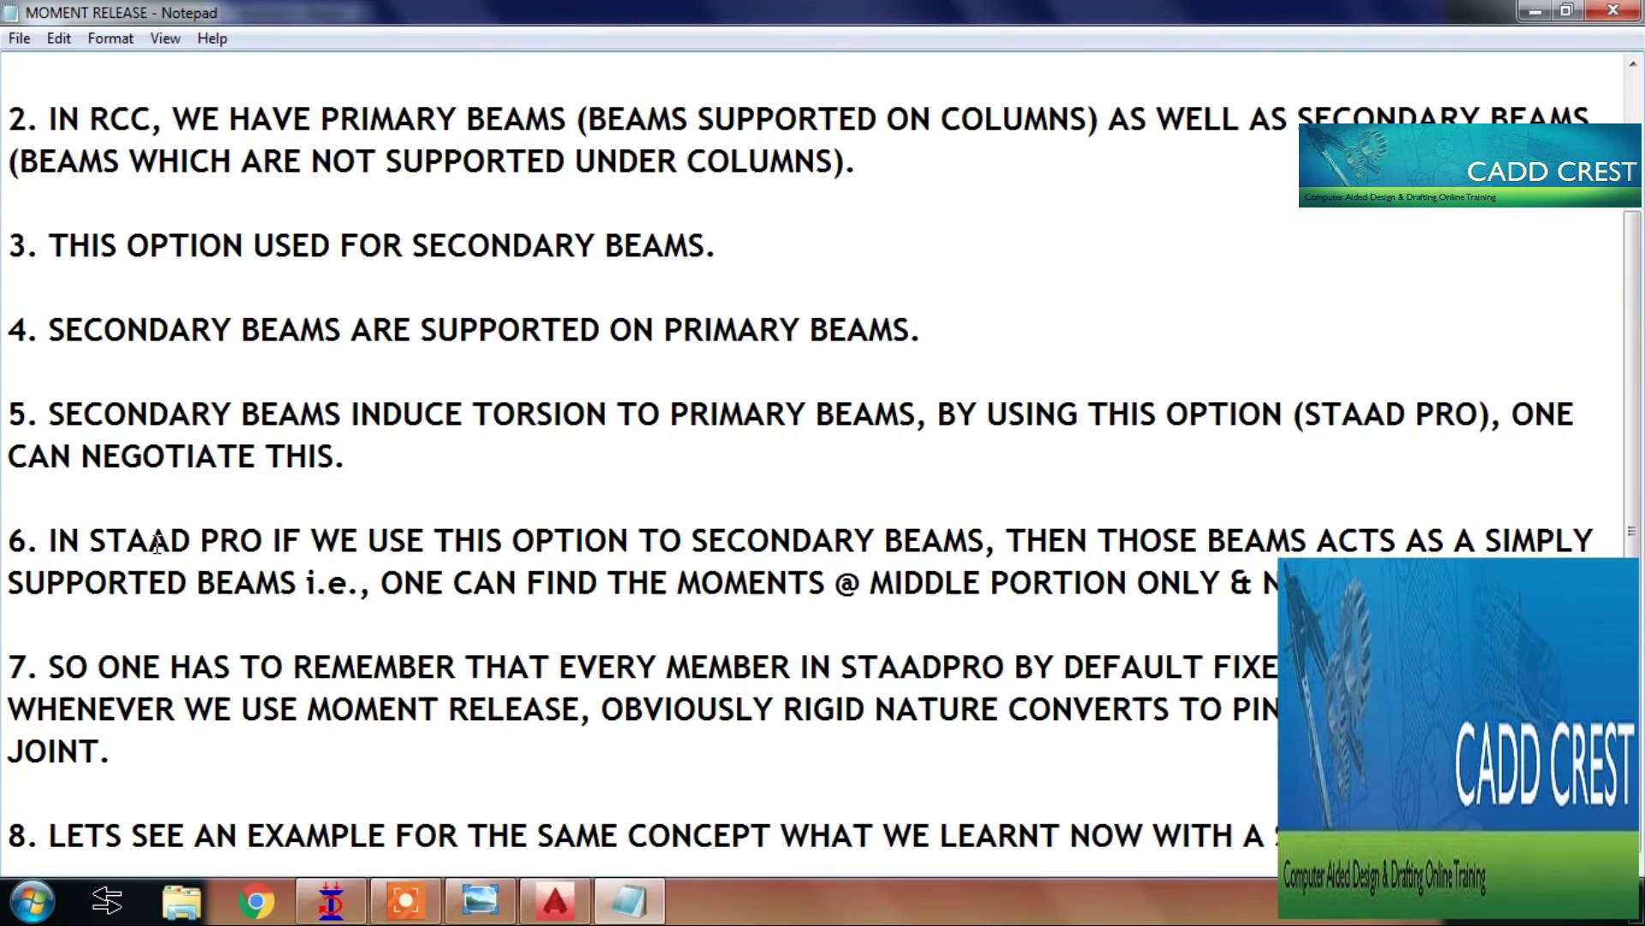
{"action": "left_click_drag", "start_coordinate": [47, 418], "coordinate": [917, 404]}
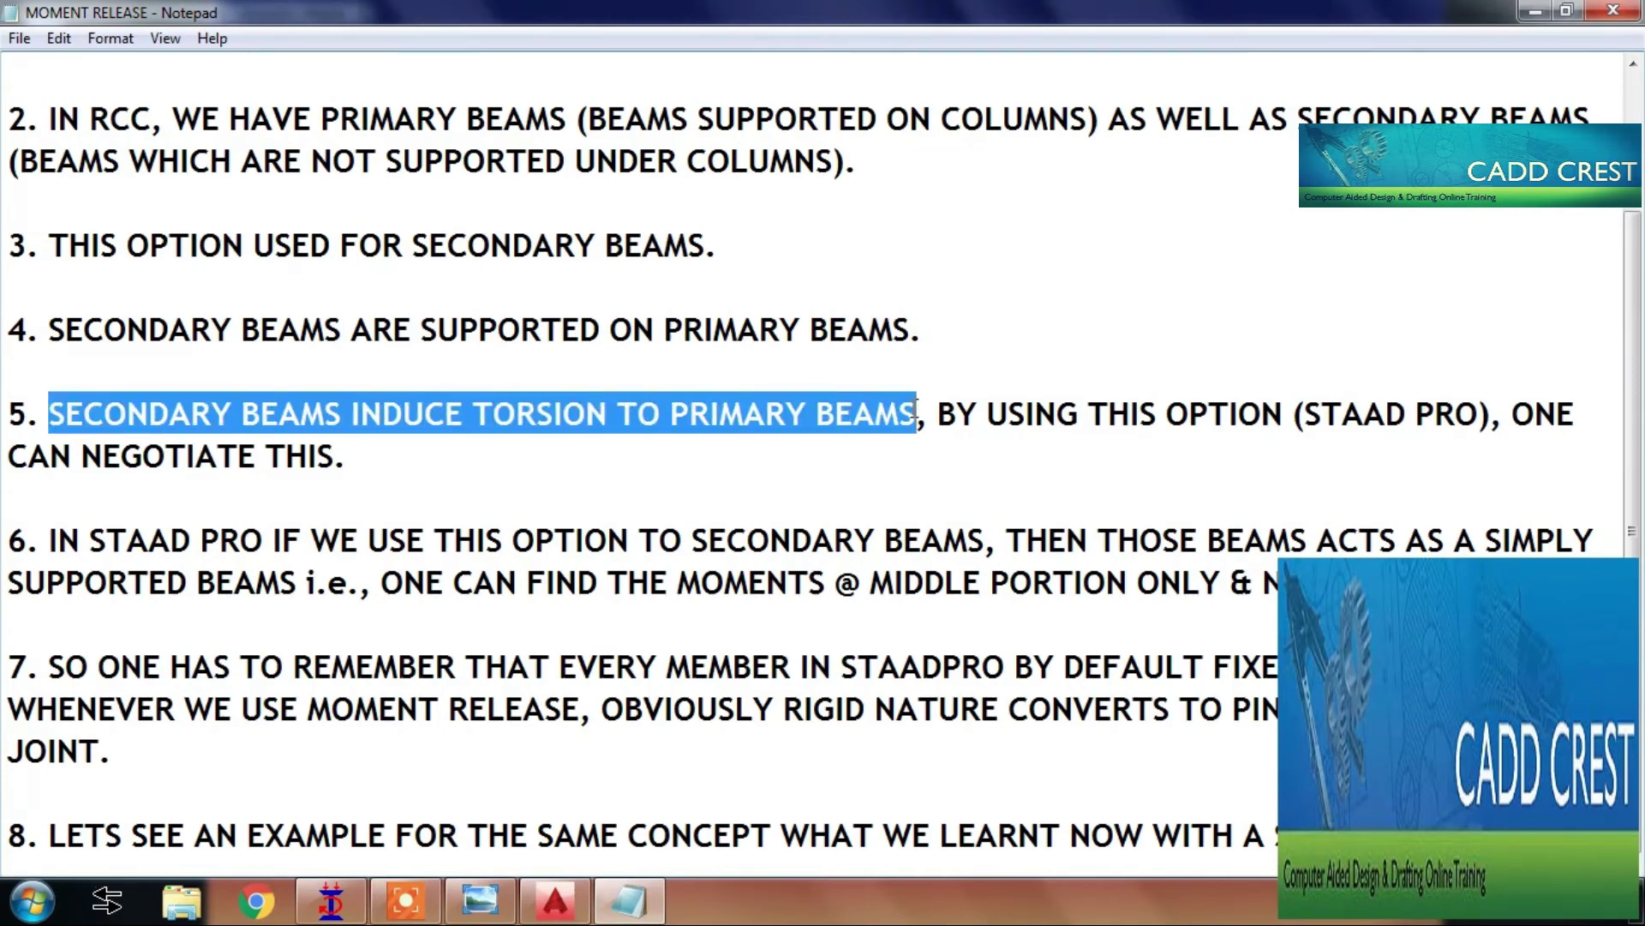